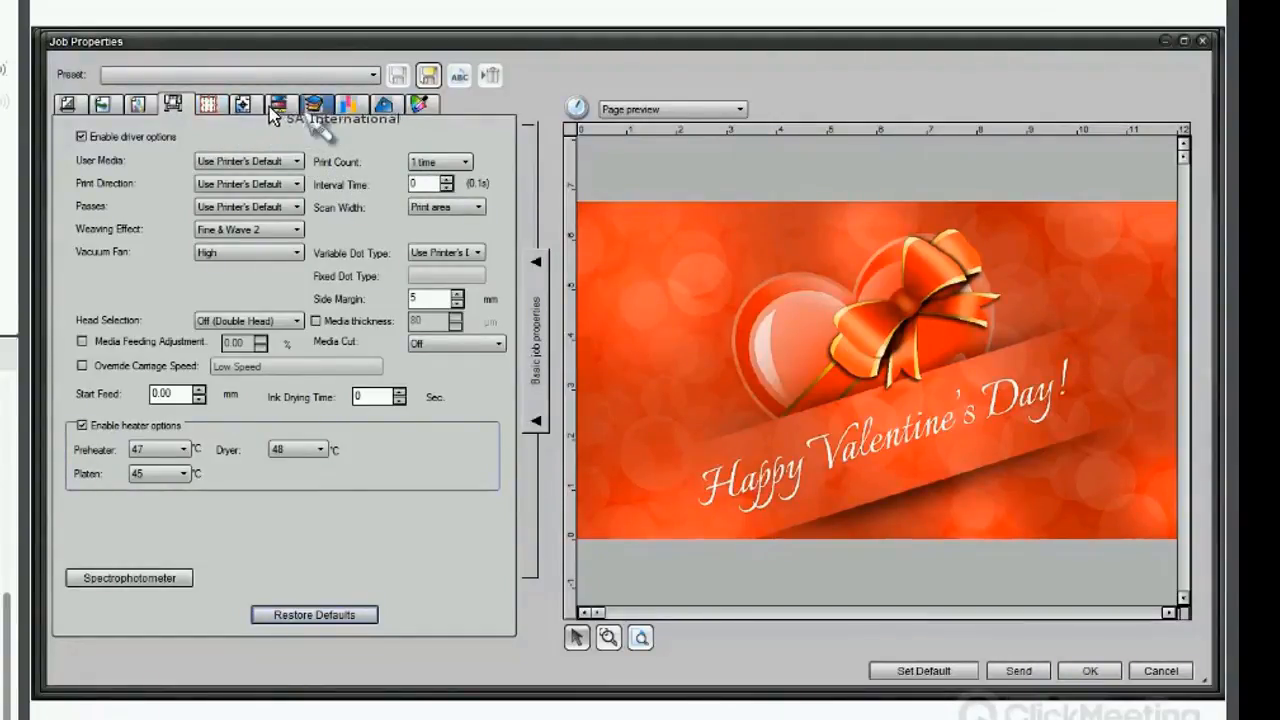
# Save the job settings, including the finishing options, as a new preset named "banner" that covers all settings categories.
pyautogui.click(381, 104)
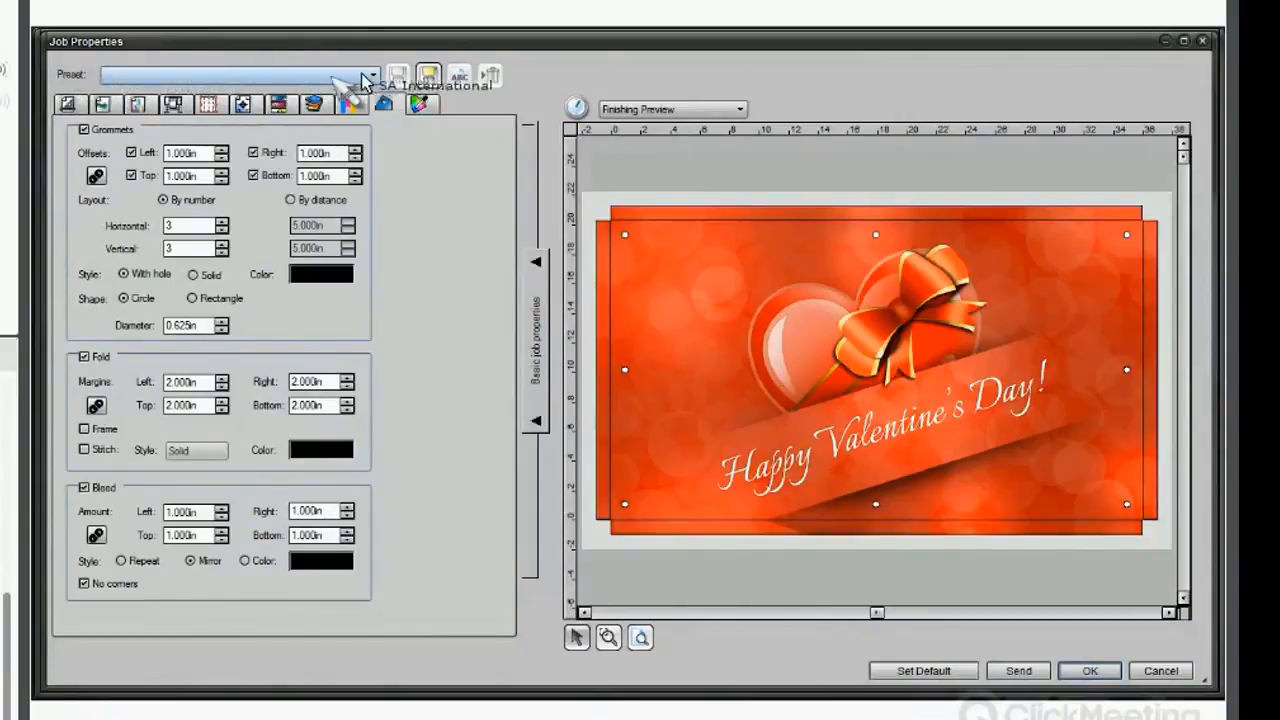
pyautogui.click(429, 78)
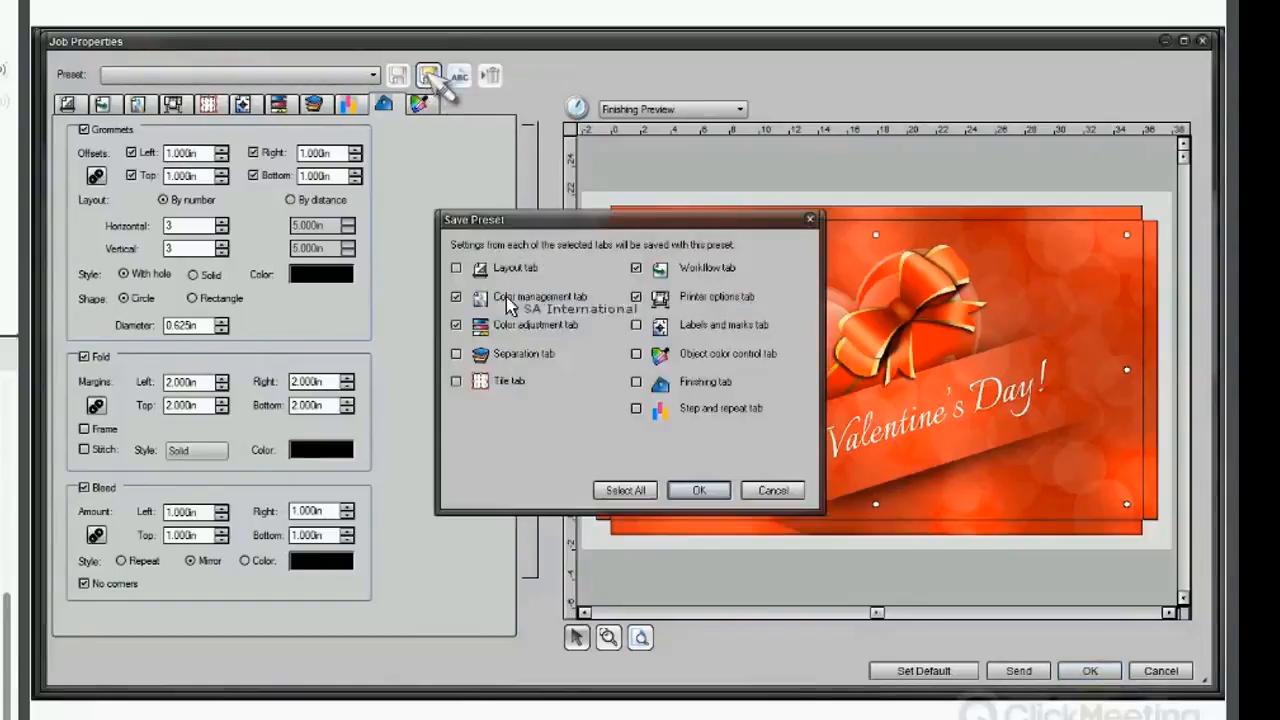
pyautogui.click(456, 269)
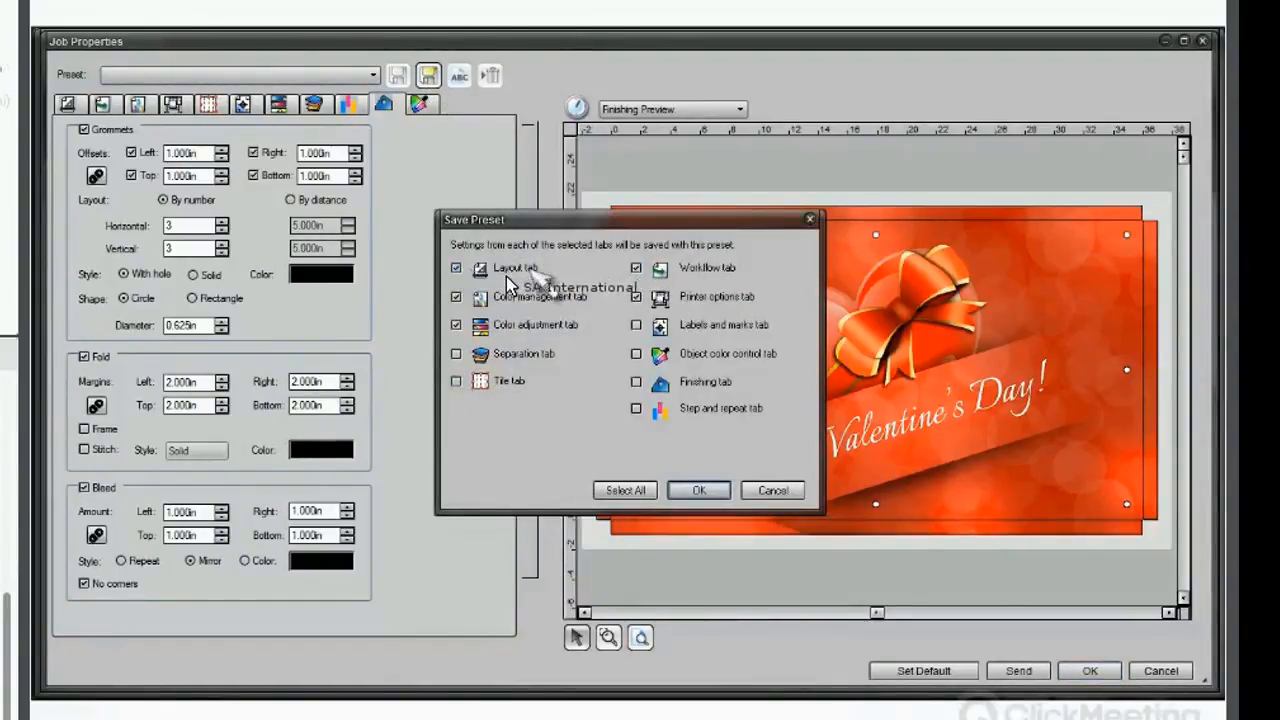
pyautogui.click(455, 354)
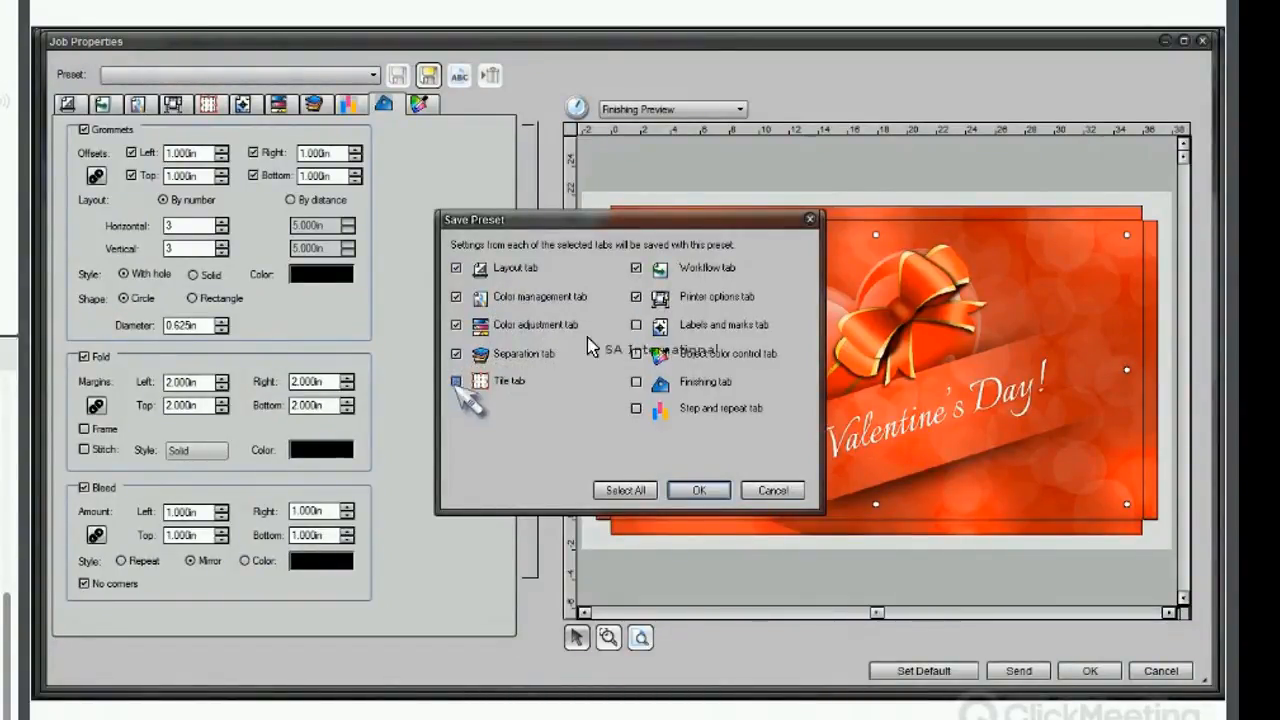
pyautogui.click(455, 381)
pyautogui.click(636, 381)
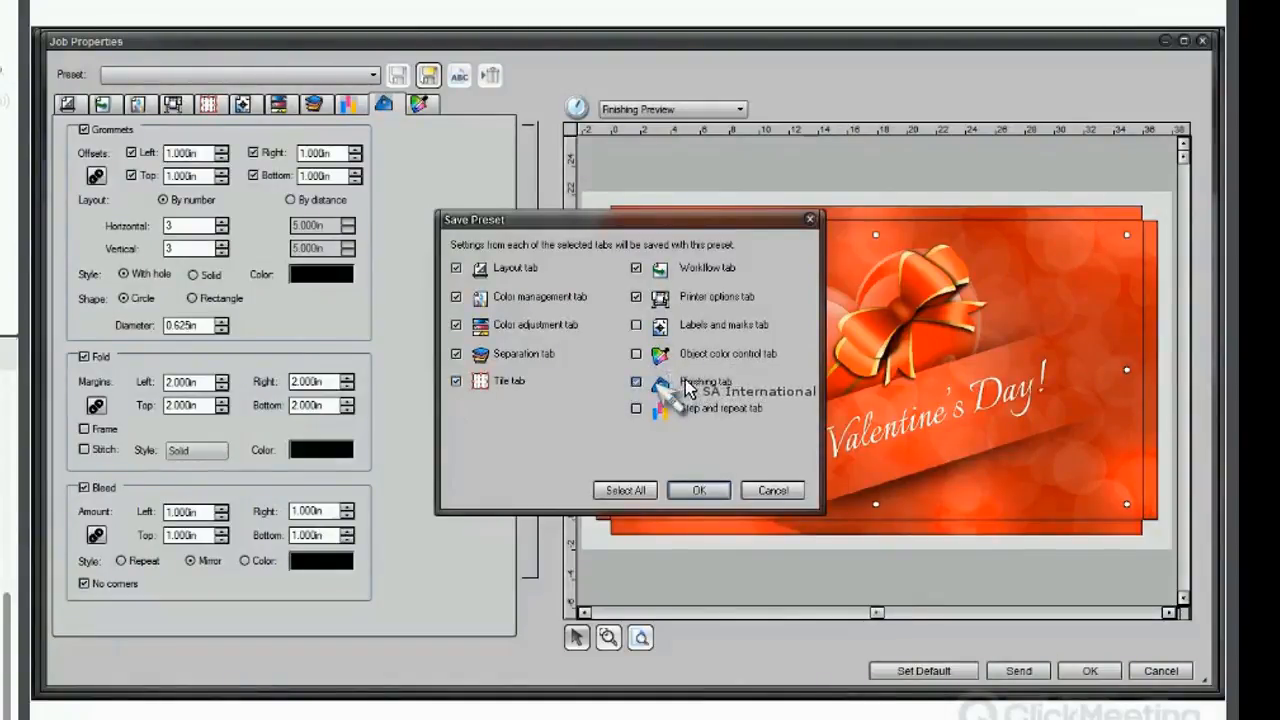
pyautogui.click(636, 326)
pyautogui.click(636, 354)
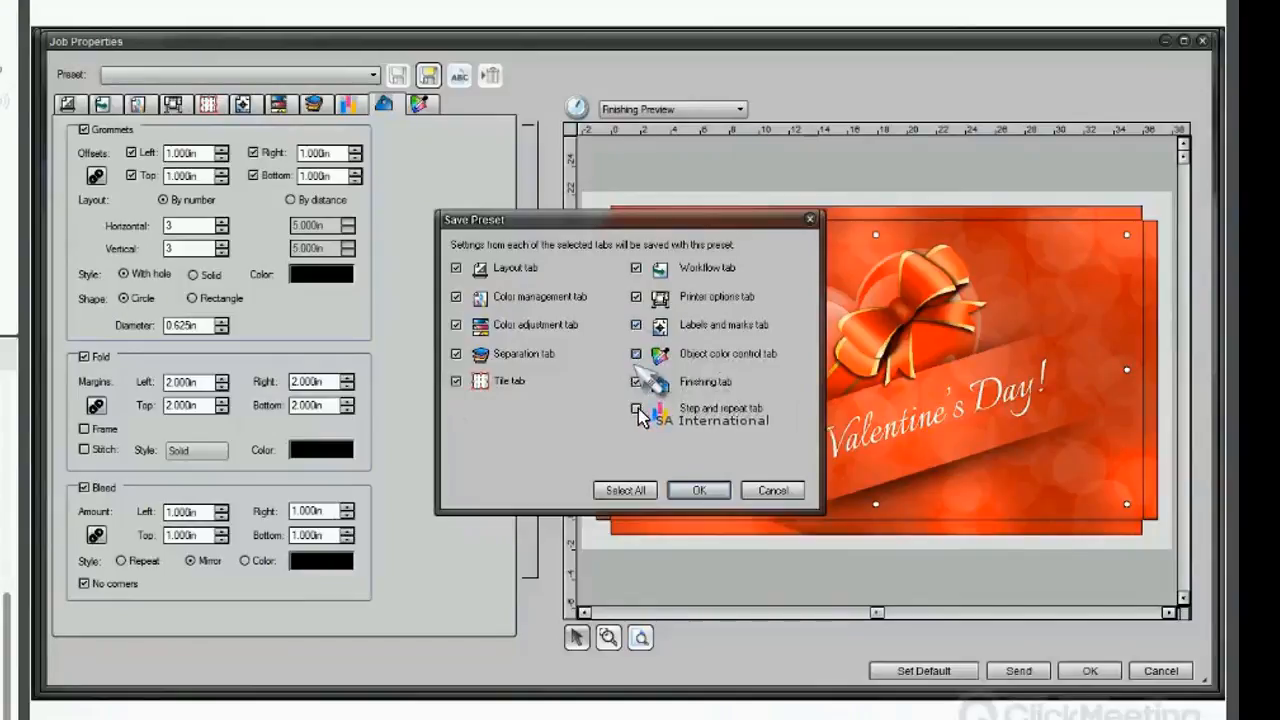
pyautogui.click(637, 410)
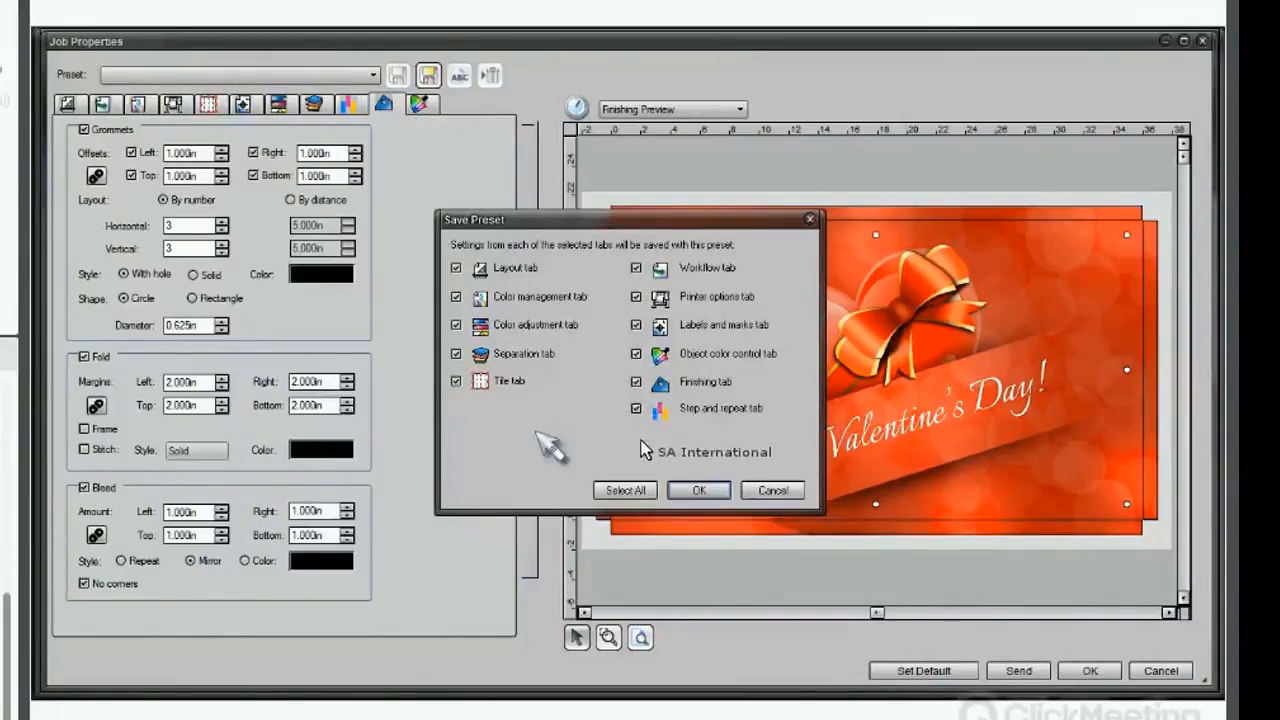
pyautogui.click(699, 490)
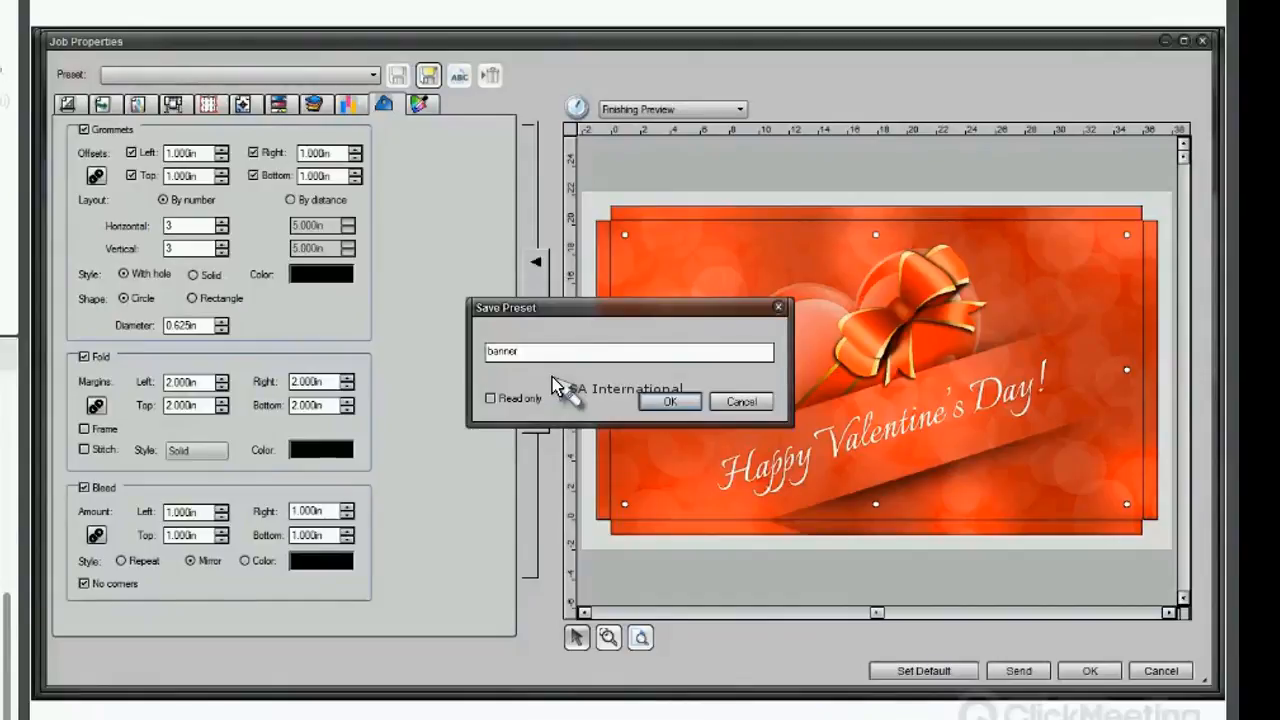
pyautogui.click(673, 403)
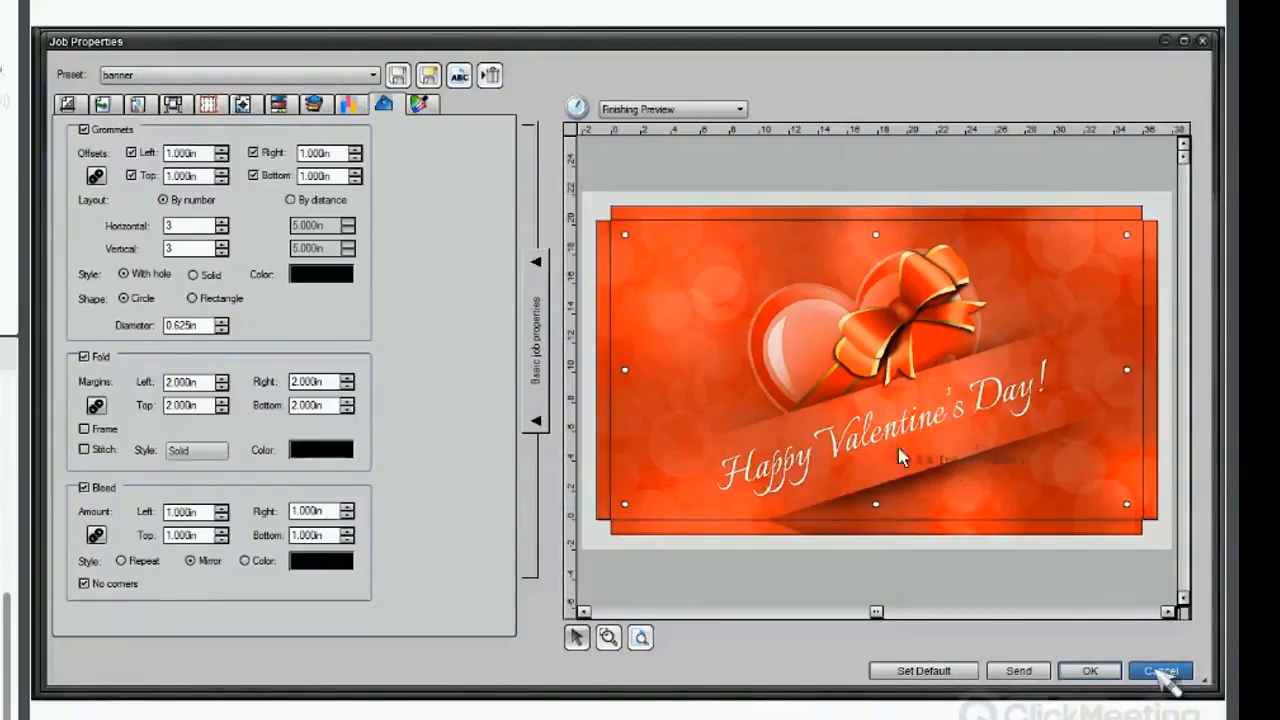
# Close the job properties without applying changes and delete the held Valentine's job from the queue.
pyautogui.click(1160, 672)
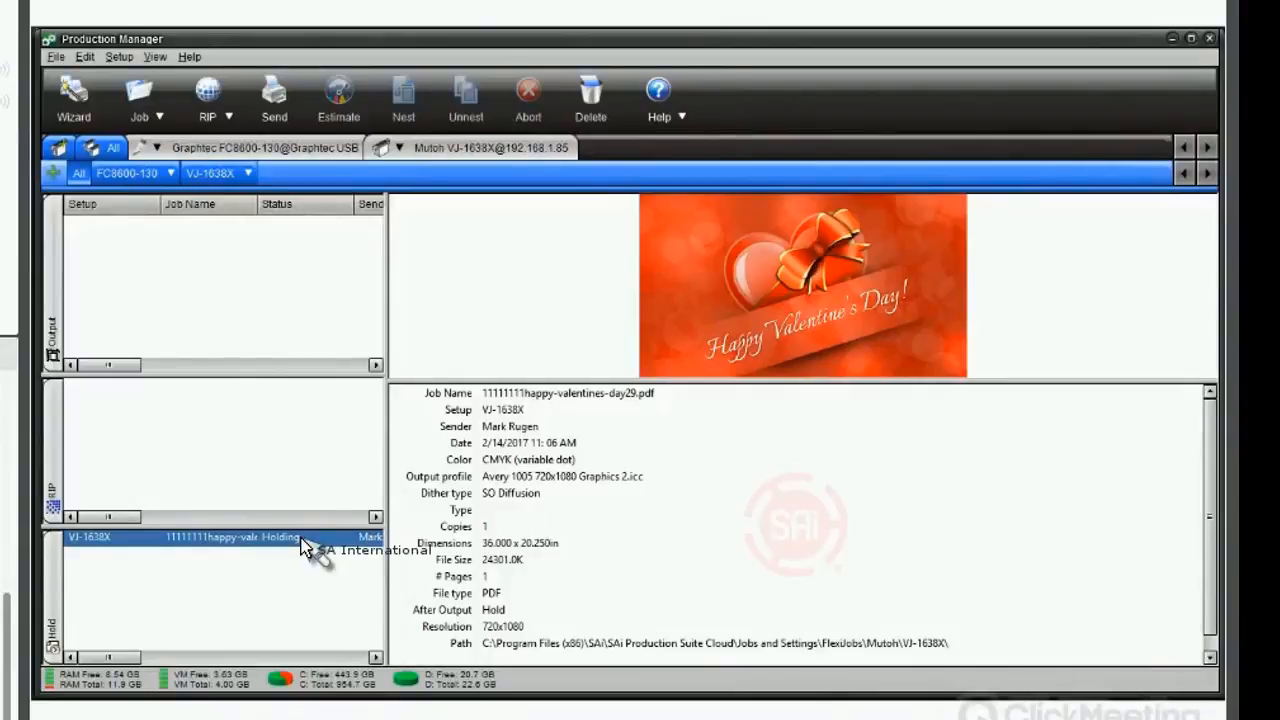
pyautogui.press('Delete')
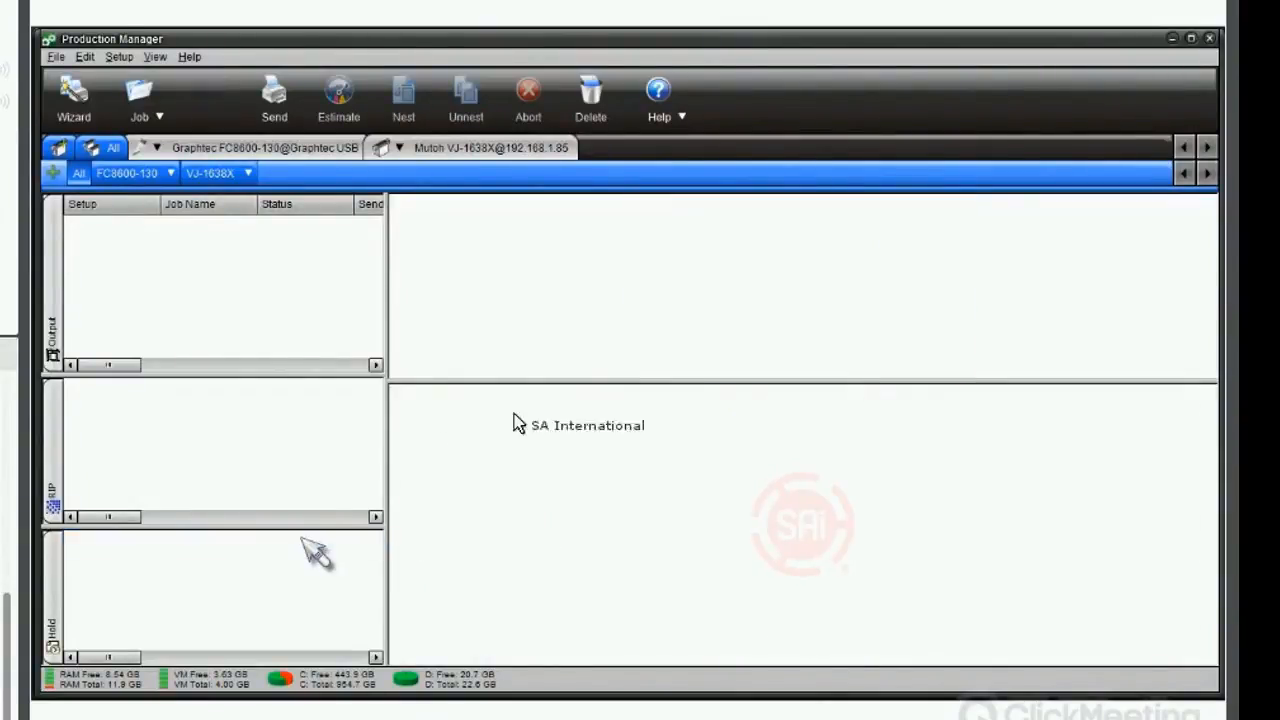
# Switch to FlexiSIGN & PRINT and send the Valentine's design from RIP and Print with the "banner" preset applied.
pyautogui.click(445, 46)
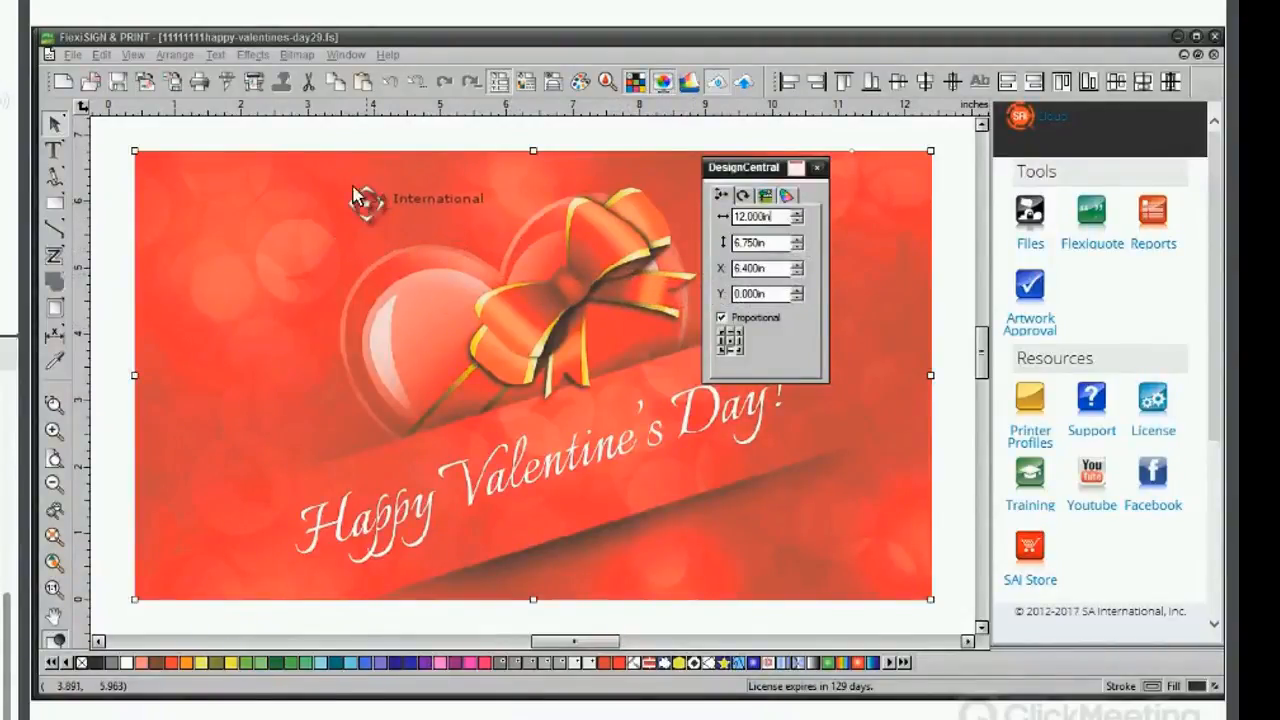
pyautogui.click(254, 84)
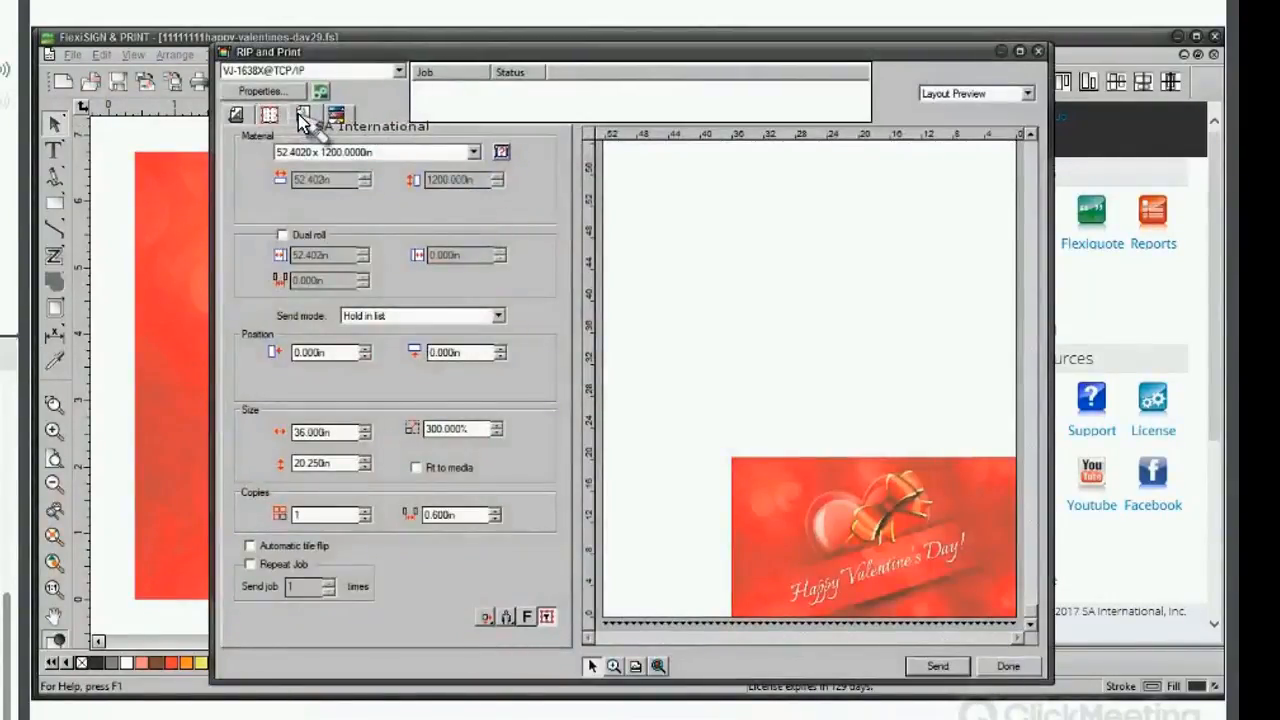
pyautogui.click(300, 115)
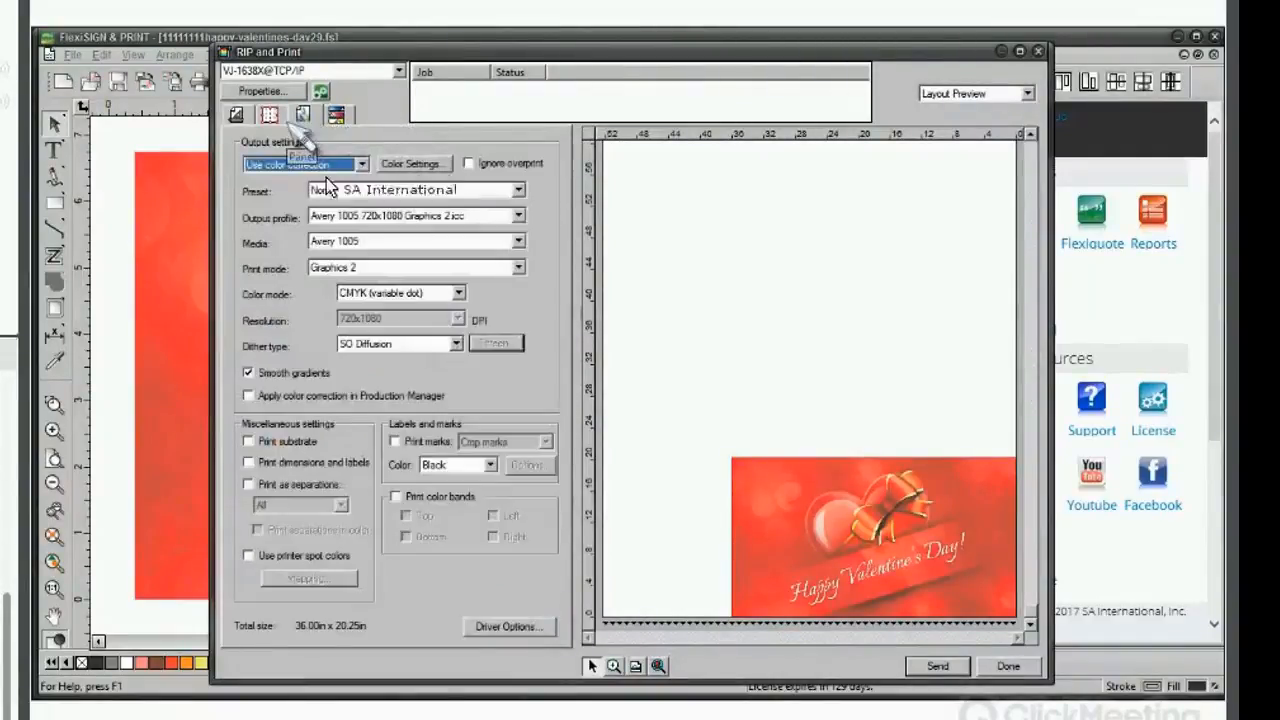
pyautogui.click(425, 190)
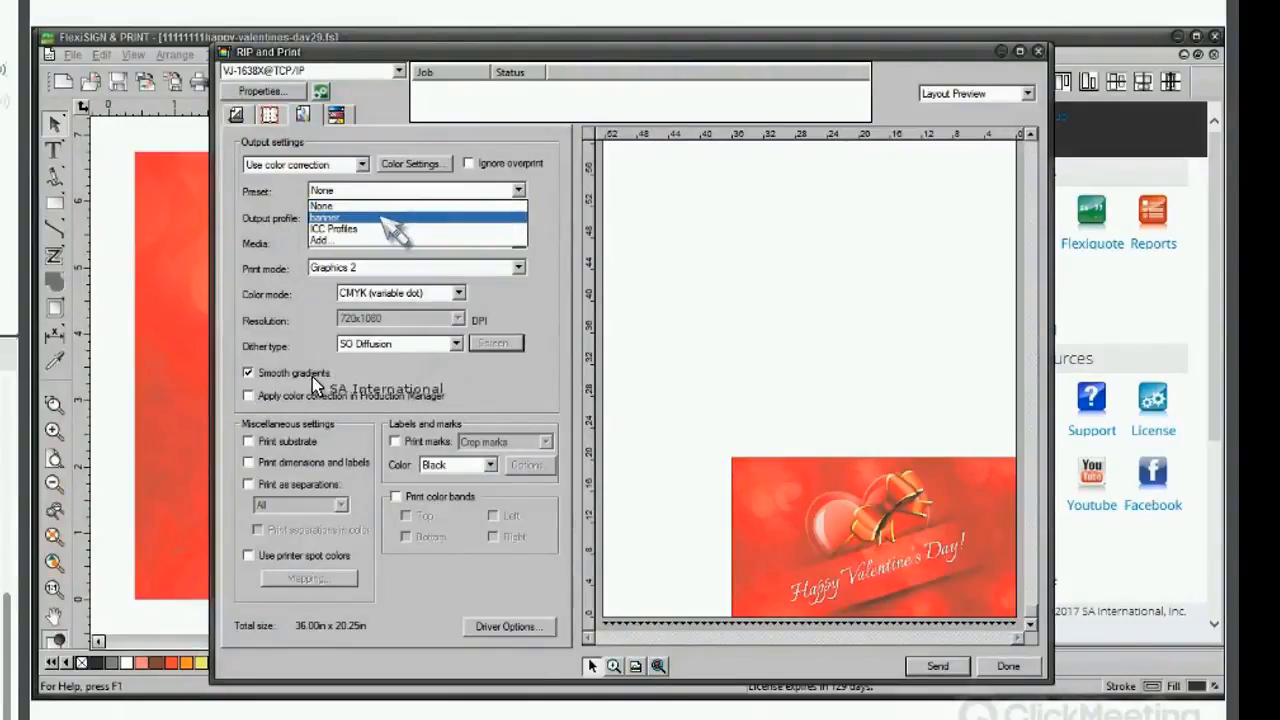
pyautogui.click(383, 226)
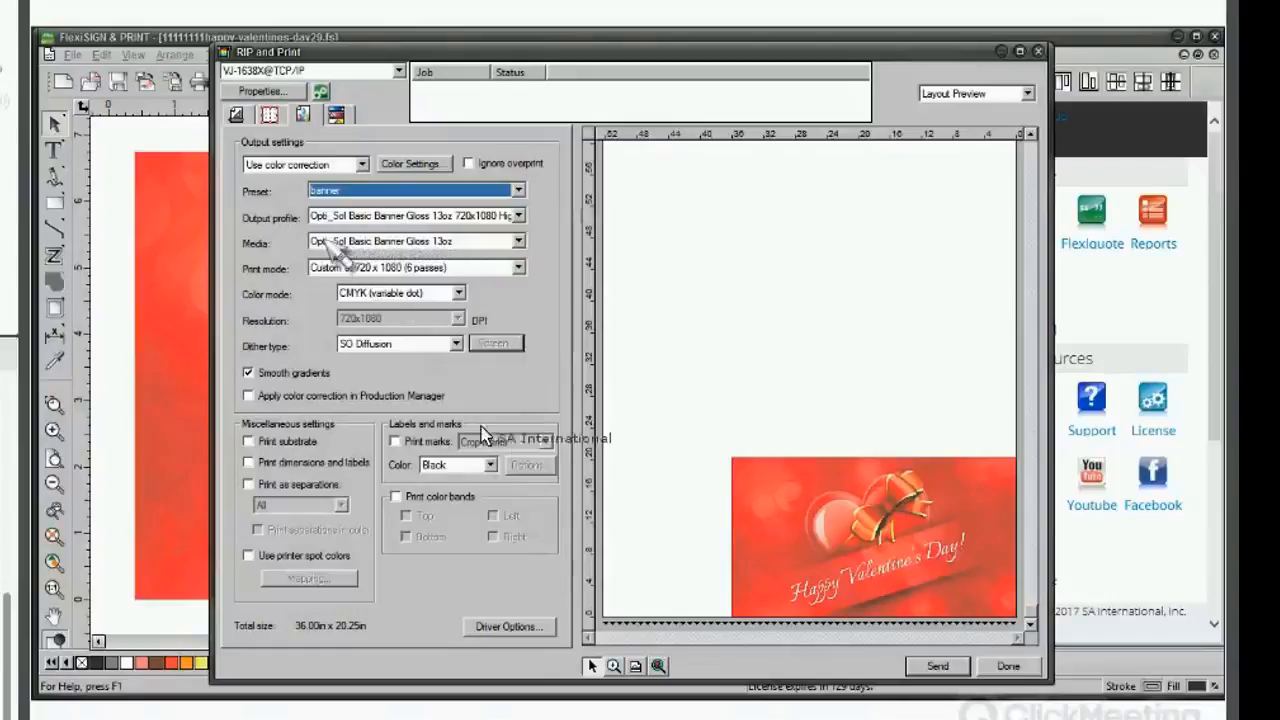
pyautogui.click(938, 667)
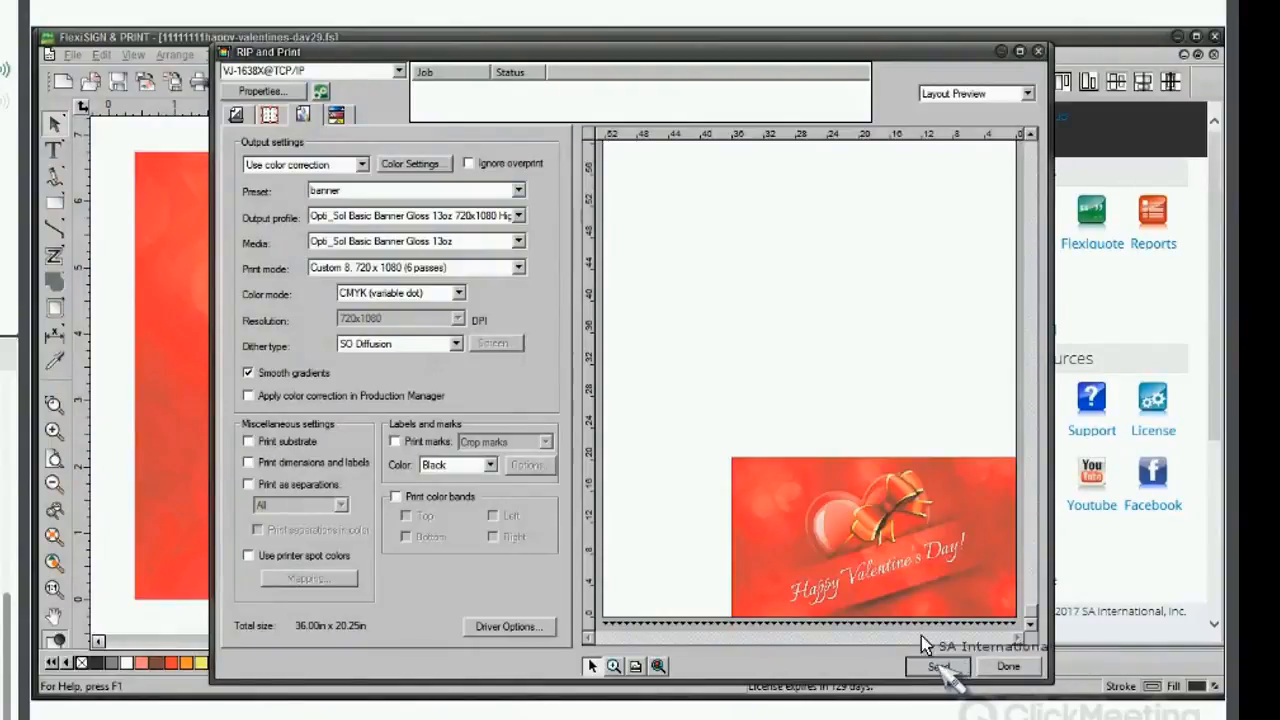
pyautogui.click(1008, 666)
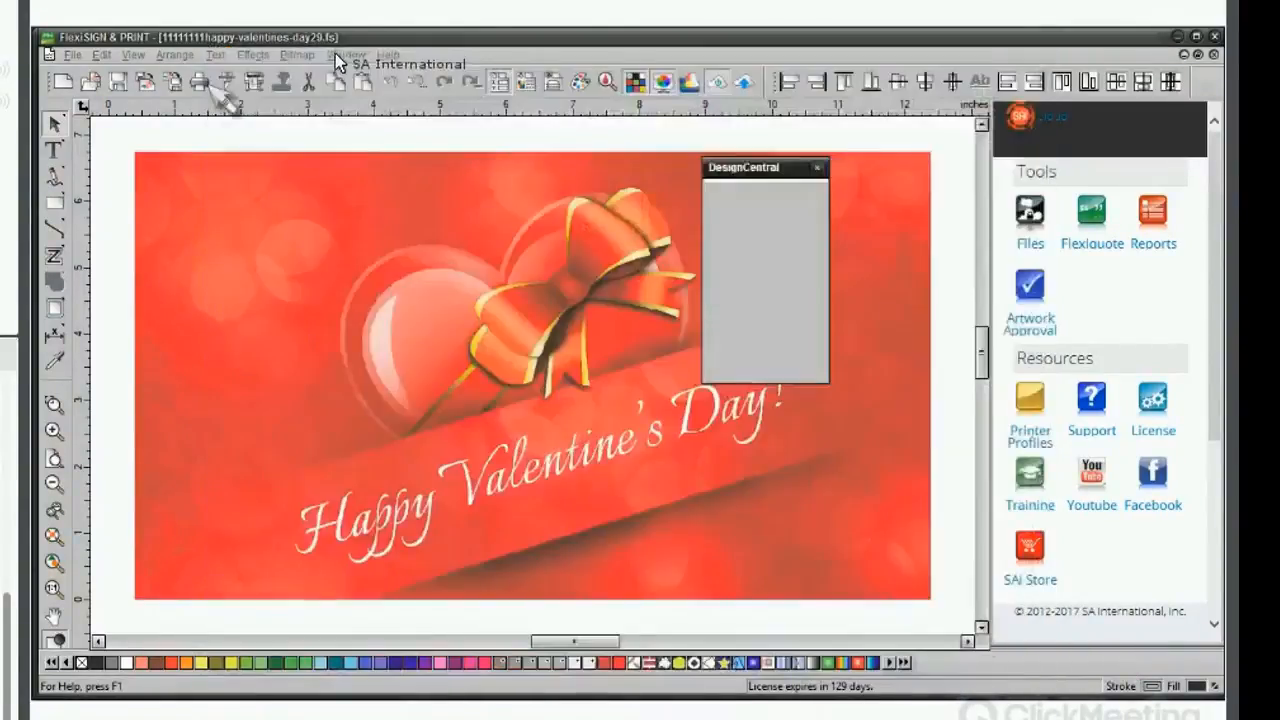
# Switch to Production Manager, open the held Valentine's job's properties, and reapply the "banner" preset.
pyautogui.click(315, 45)
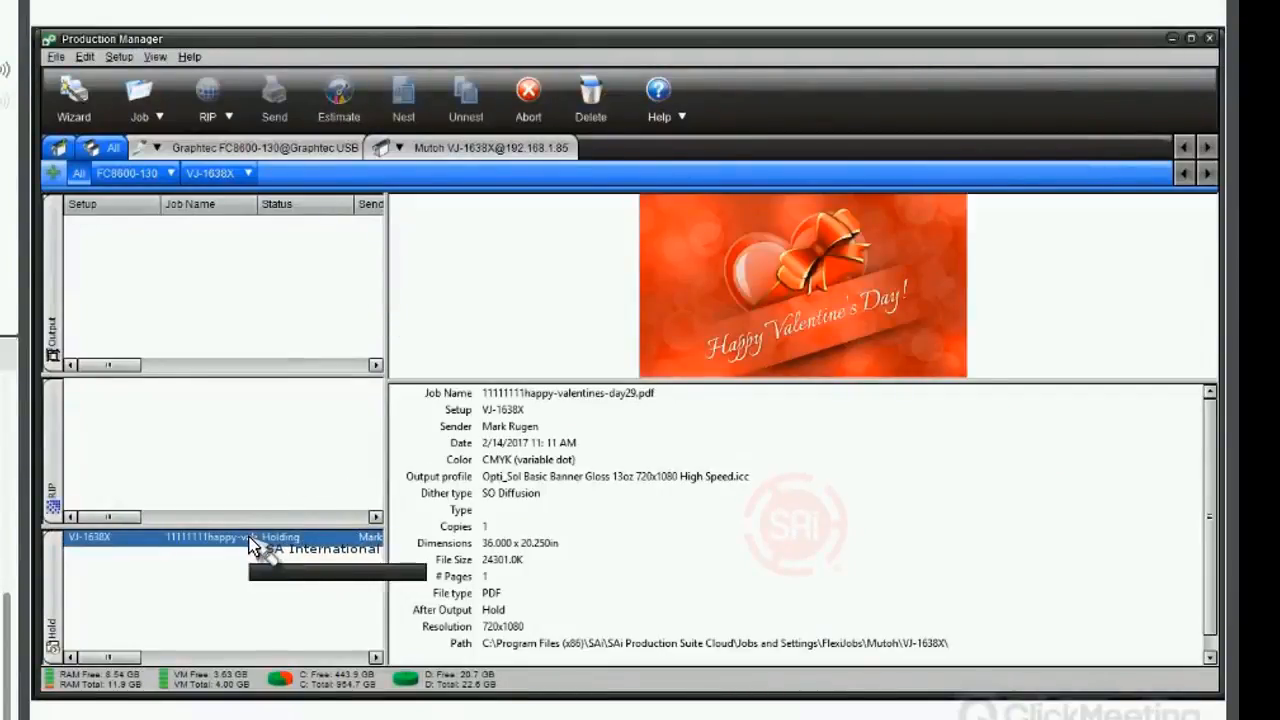
pyautogui.doubleClick(252, 546)
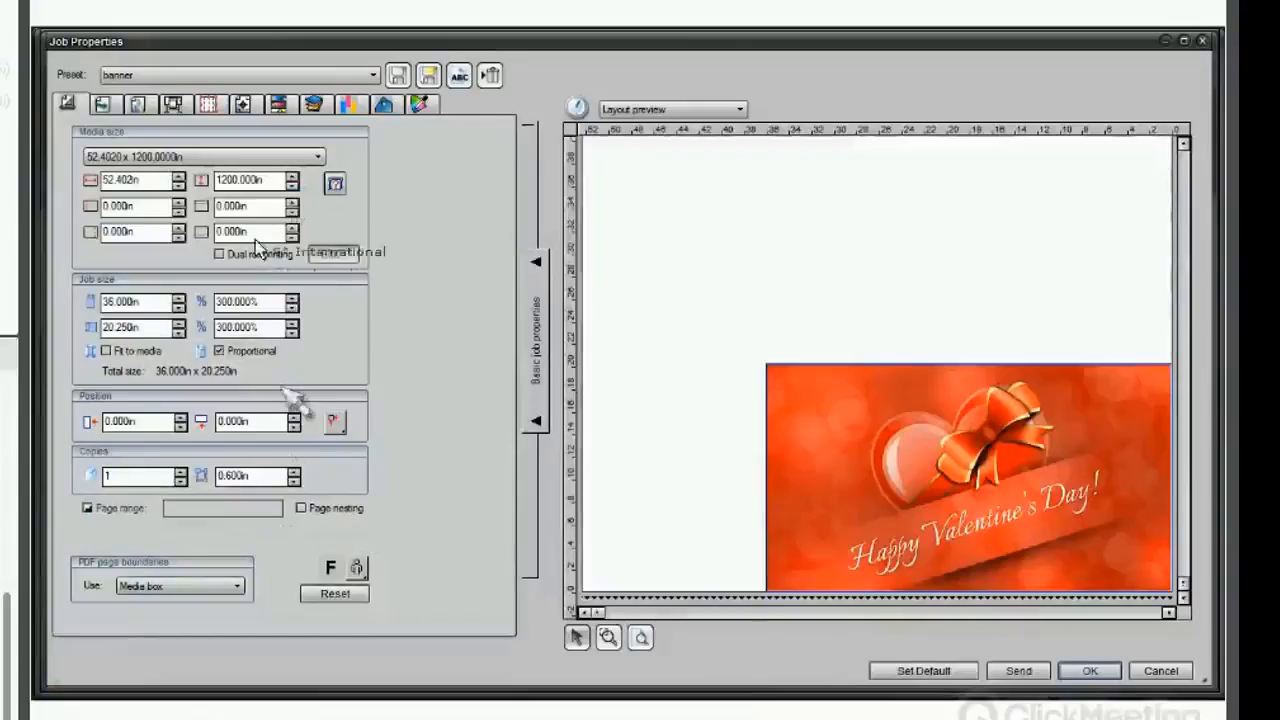
pyautogui.click(232, 75)
pyautogui.click(207, 93)
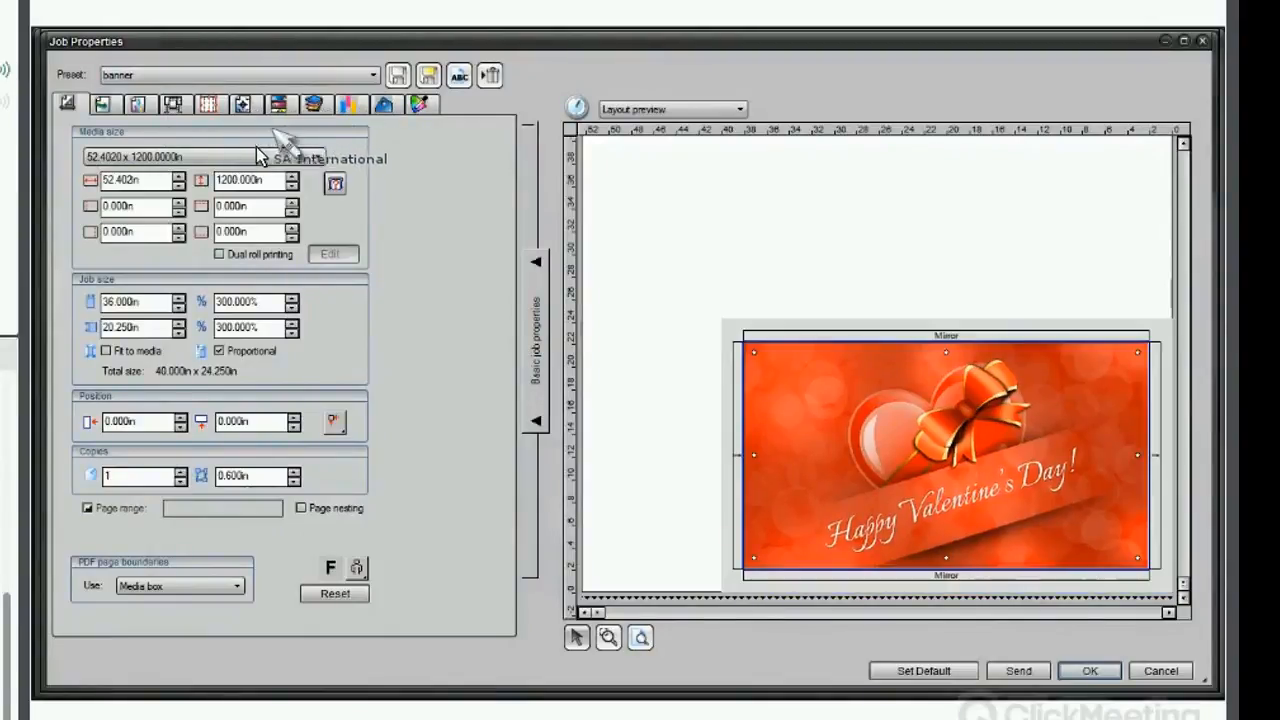
# Review the color management and layout settings that the "banner" preset applies to the job.
pyautogui.click(138, 104)
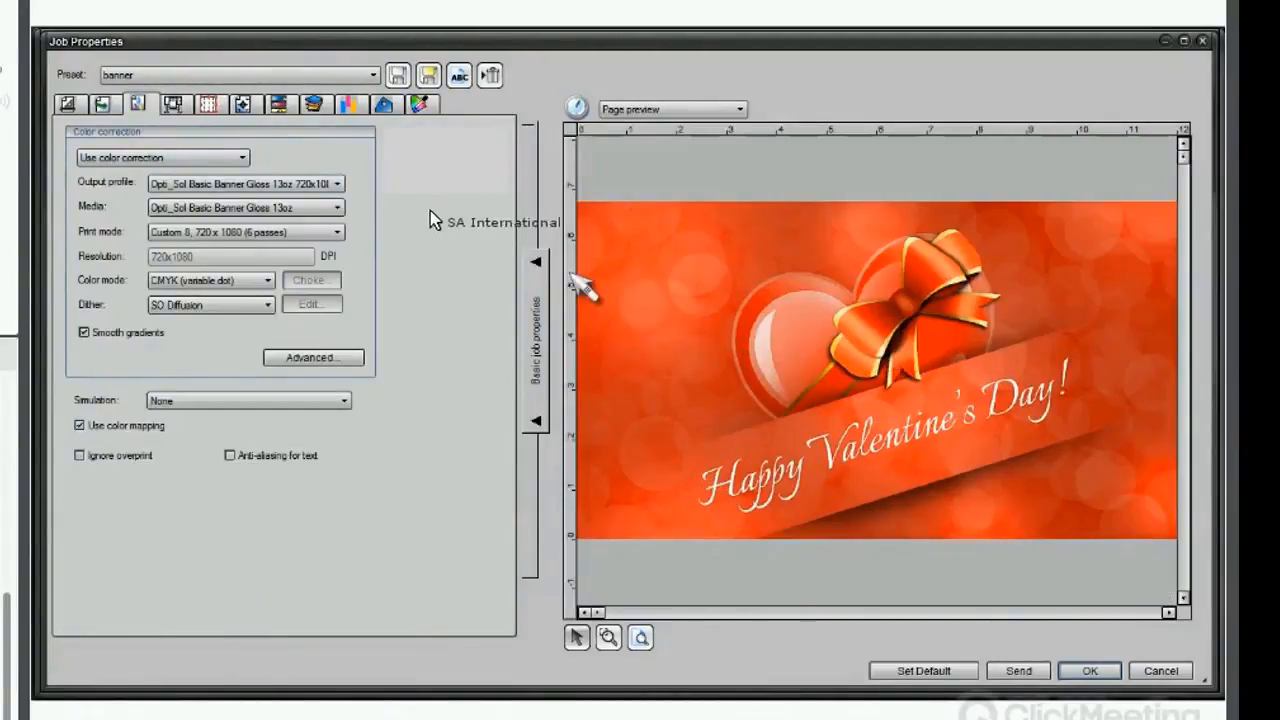
pyautogui.click(67, 104)
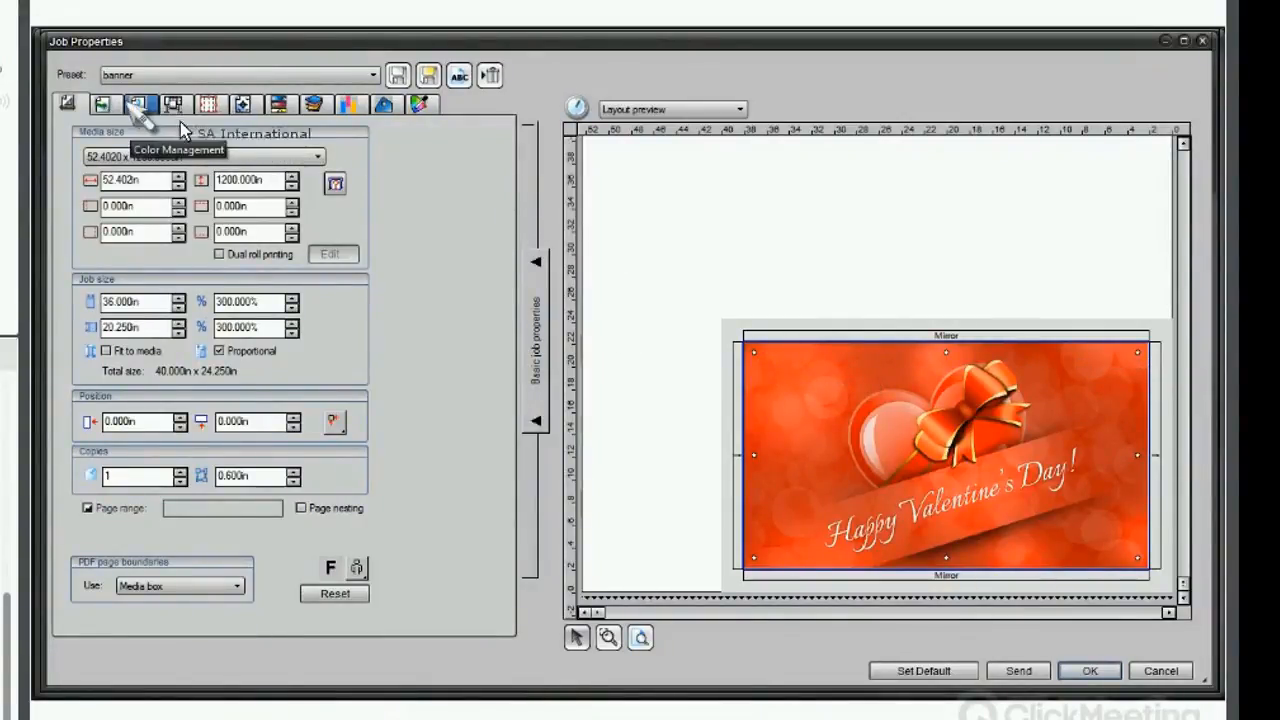
pyautogui.click(137, 104)
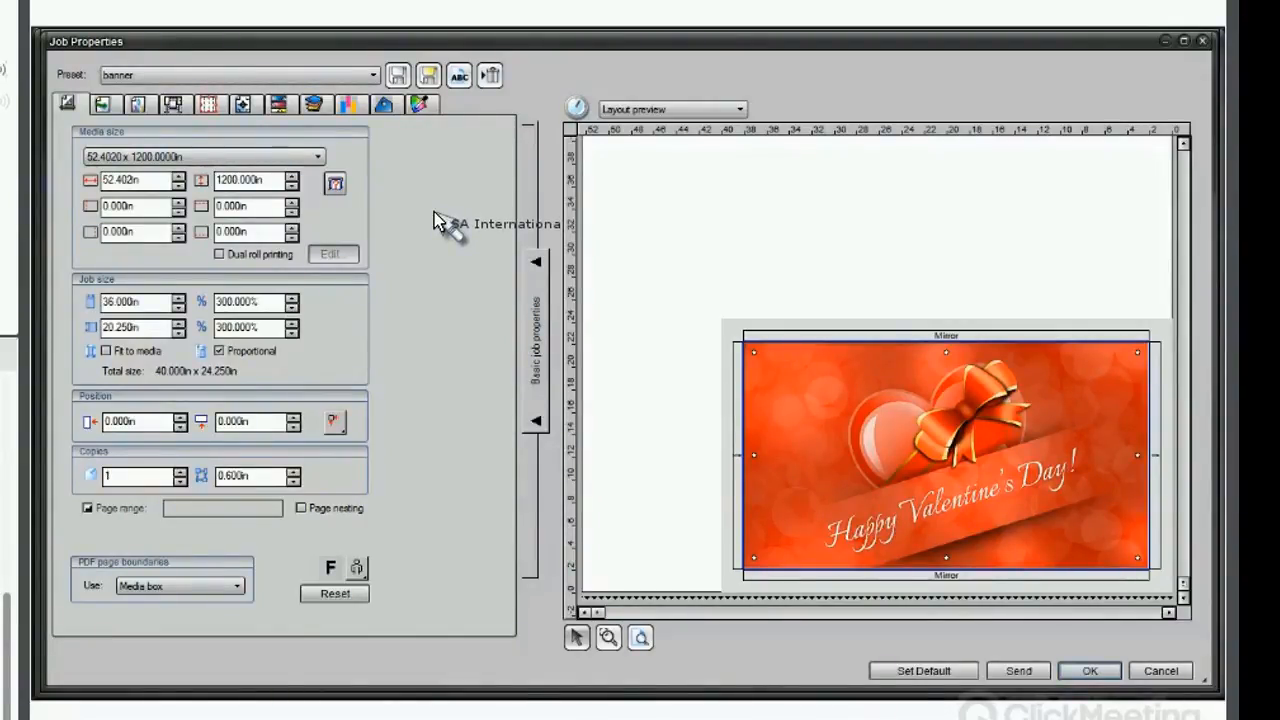
# Check which settings categories a new preset would include, without saving one, and close the job properties without applying changes.
pyautogui.click(428, 76)
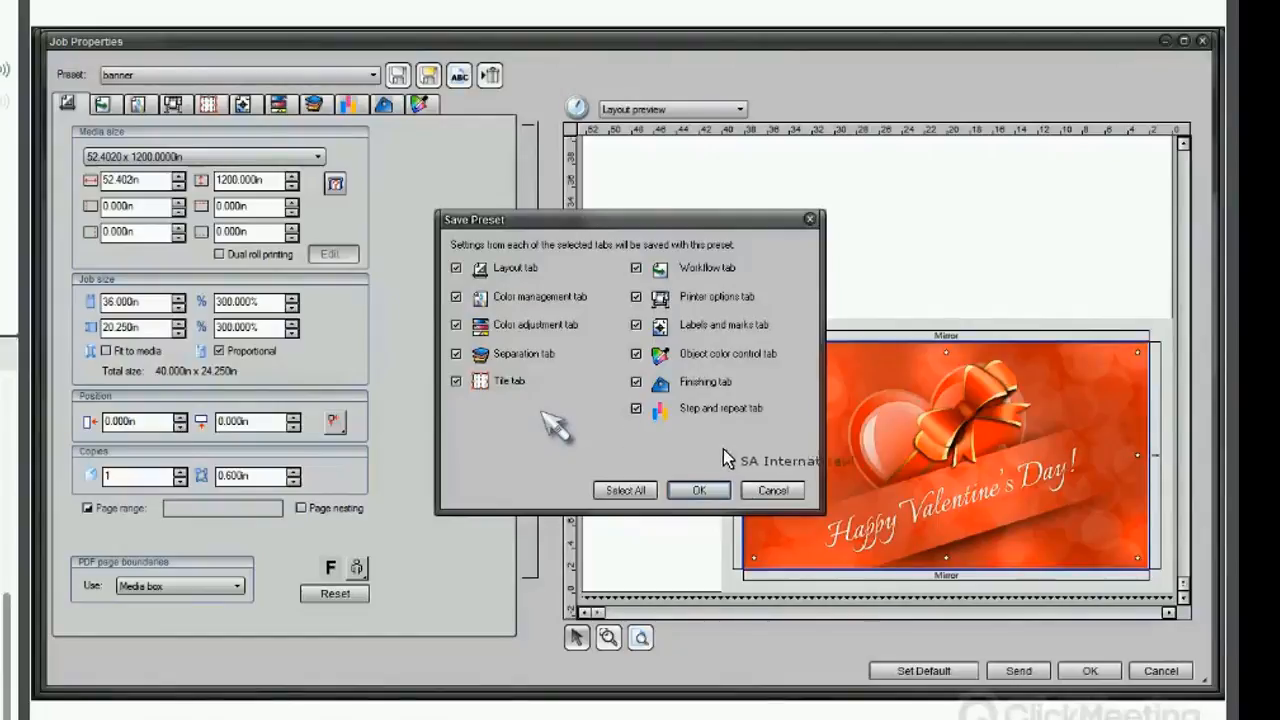
pyautogui.click(780, 490)
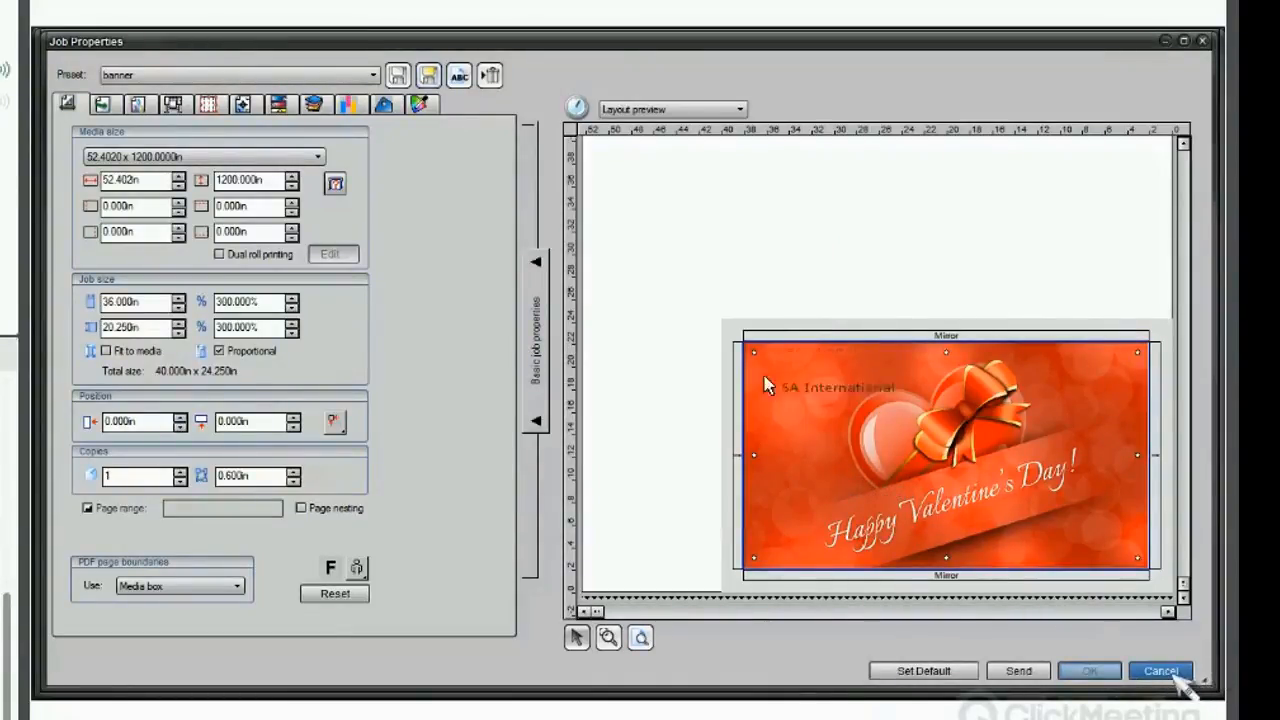
pyautogui.click(1162, 671)
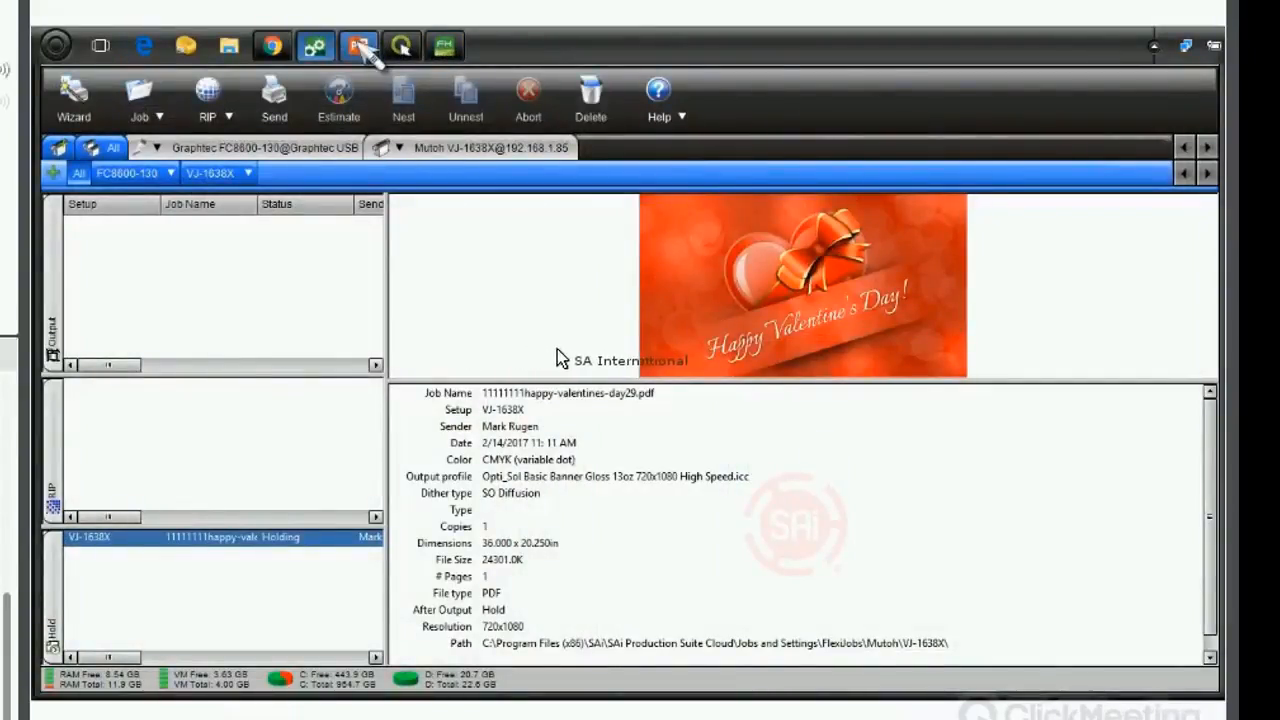
# Switch to the PowerPoint slide show Presets.pptx and show the slide about detailed Flexi training.
pyautogui.click(360, 47)
pyautogui.click(577, 369)
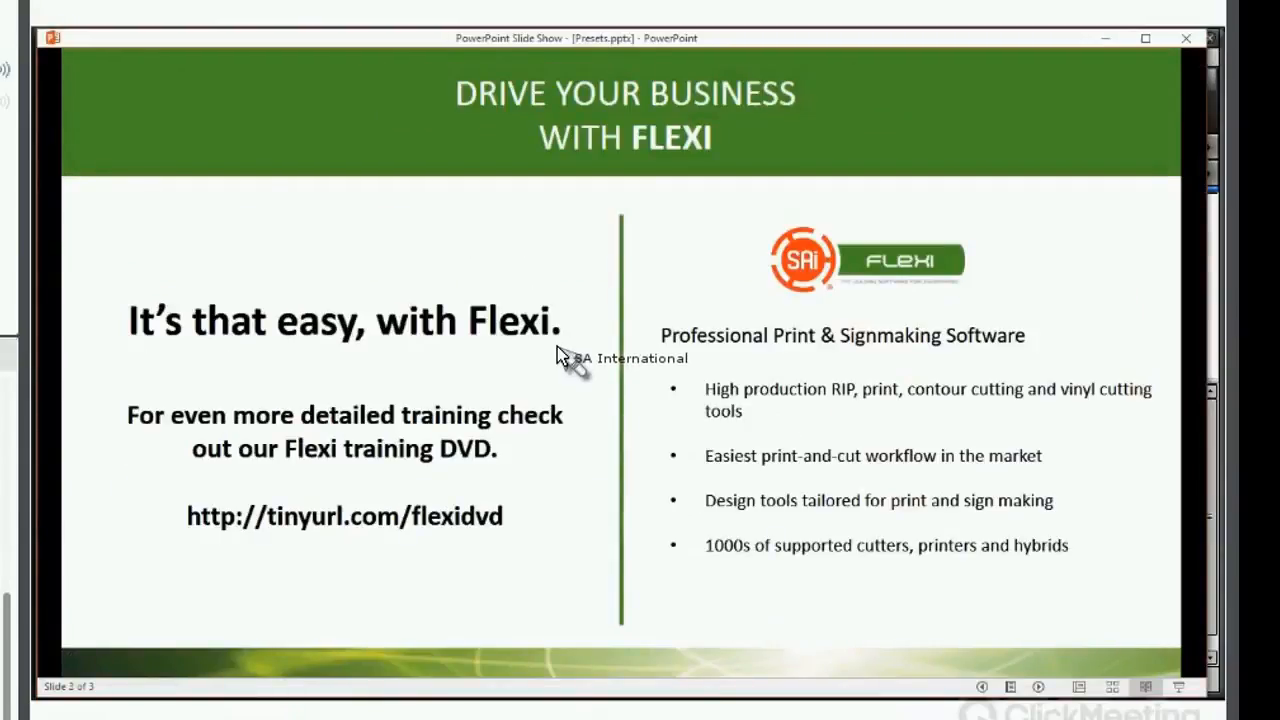
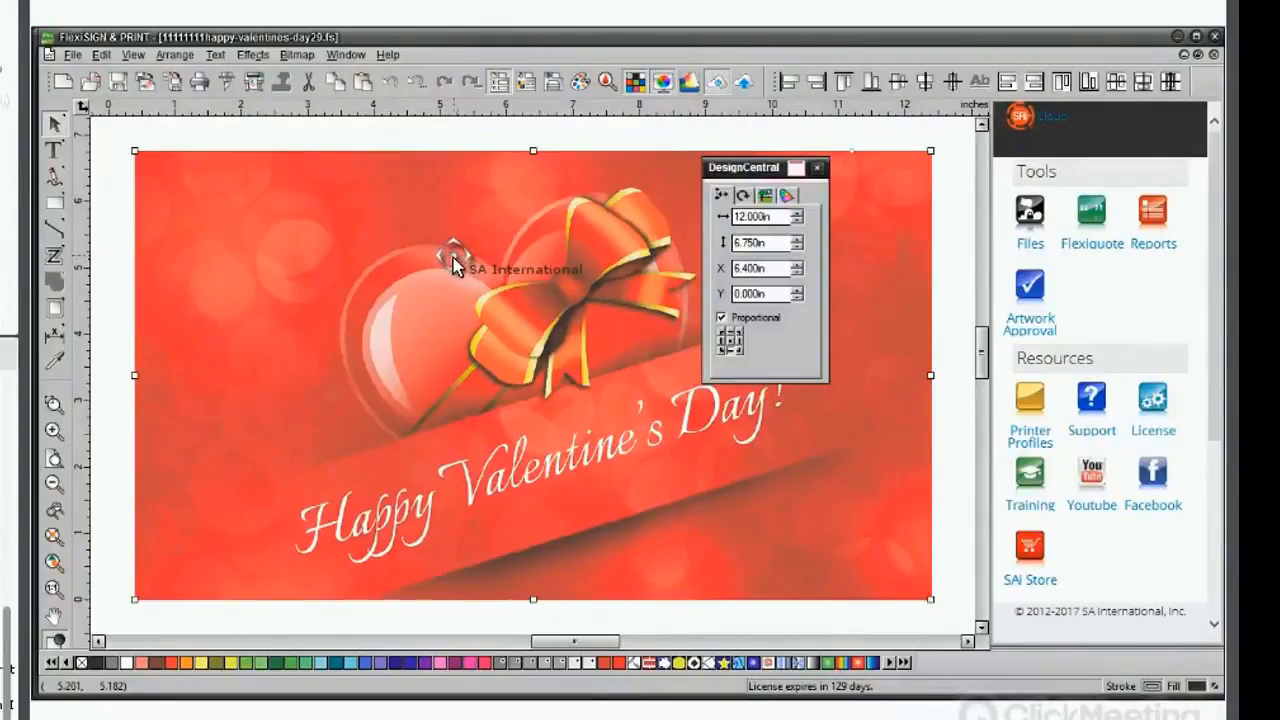
# Return to Production Manager, reopen the held Valentine's job's properties, and choose the "banner" preset for it.
pyautogui.moveTo(543, 34)
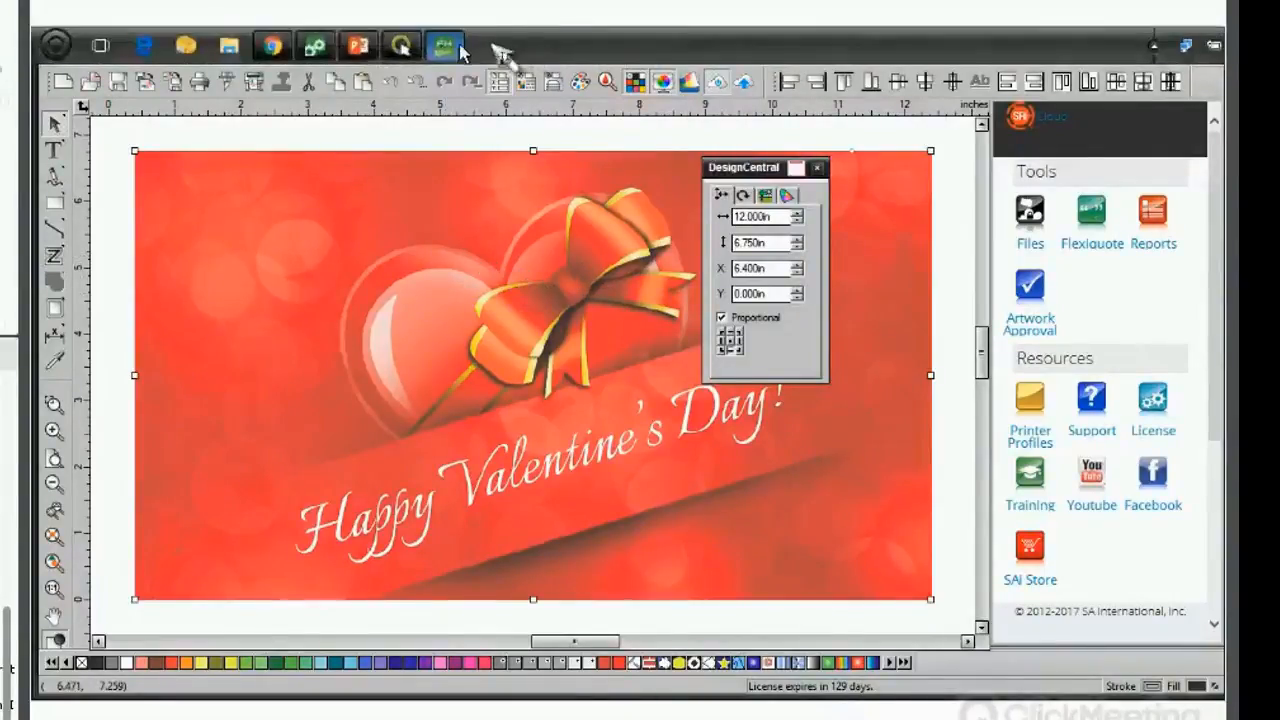
pyautogui.click(318, 46)
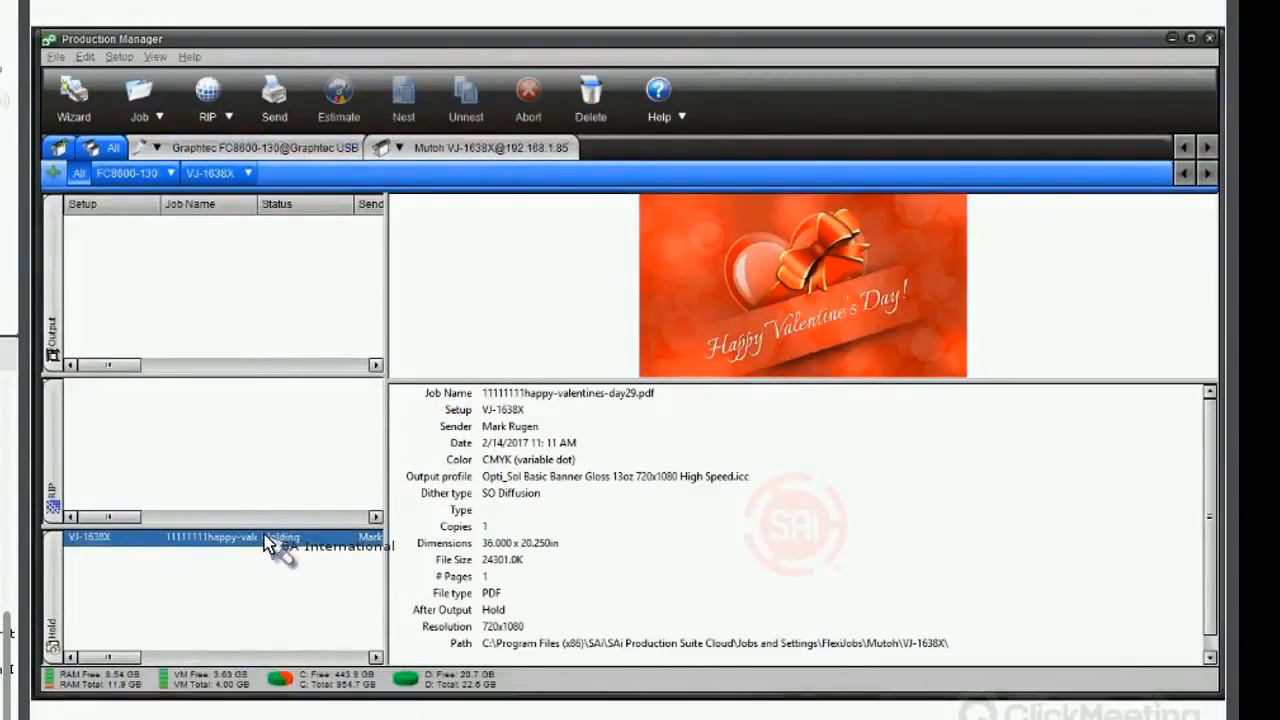
pyautogui.doubleClick(357, 543)
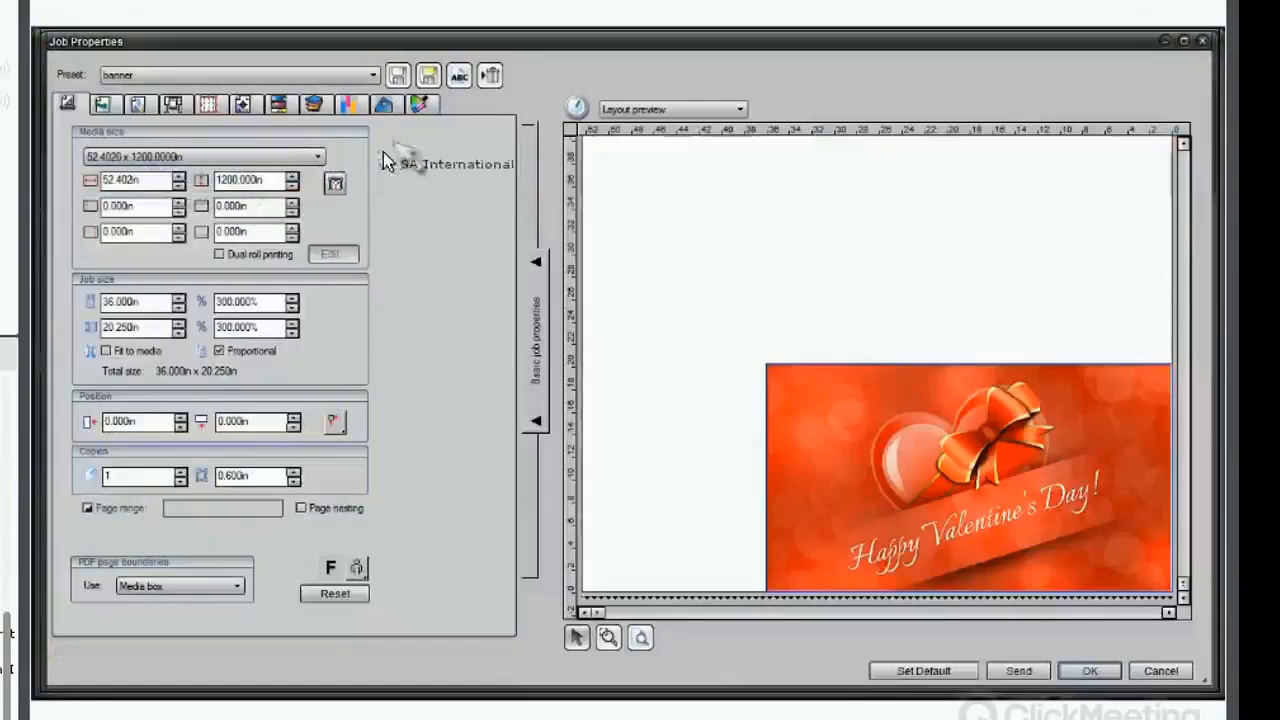
pyautogui.click(373, 75)
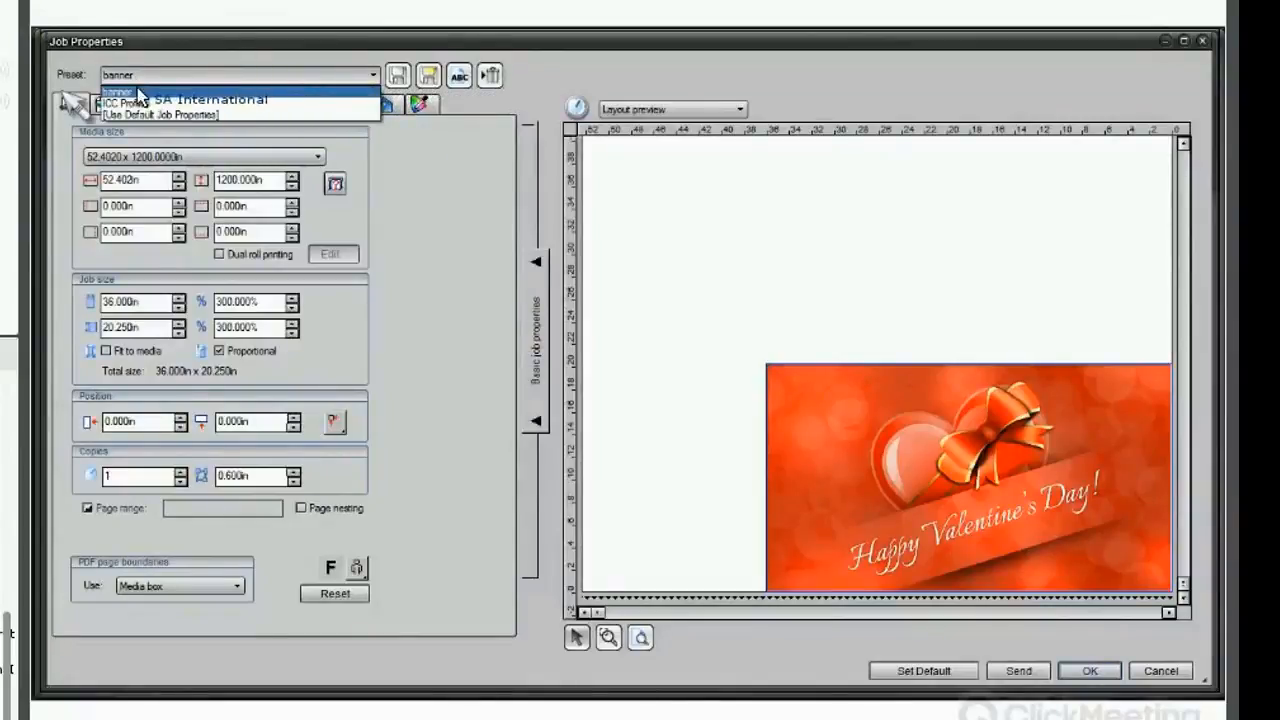
pyautogui.click(132, 92)
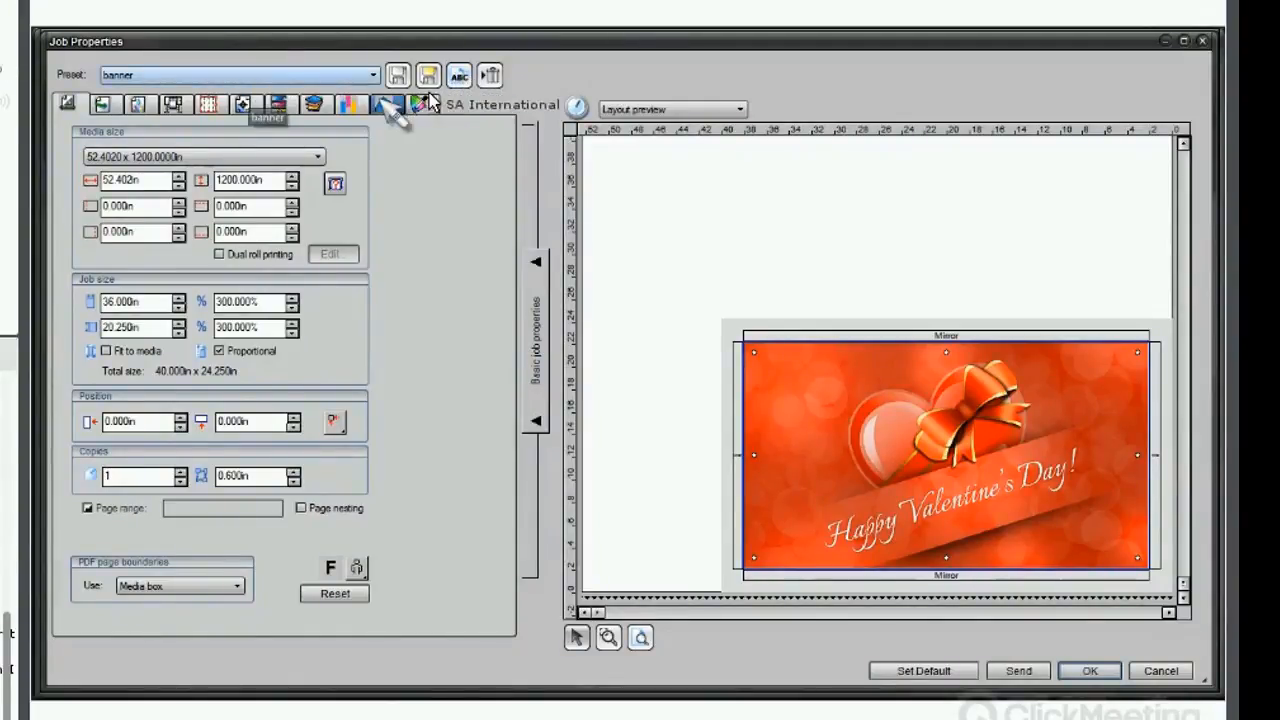
# Open the rename prompt for the "banner" preset and dismiss it without renaming.
pyautogui.click(460, 77)
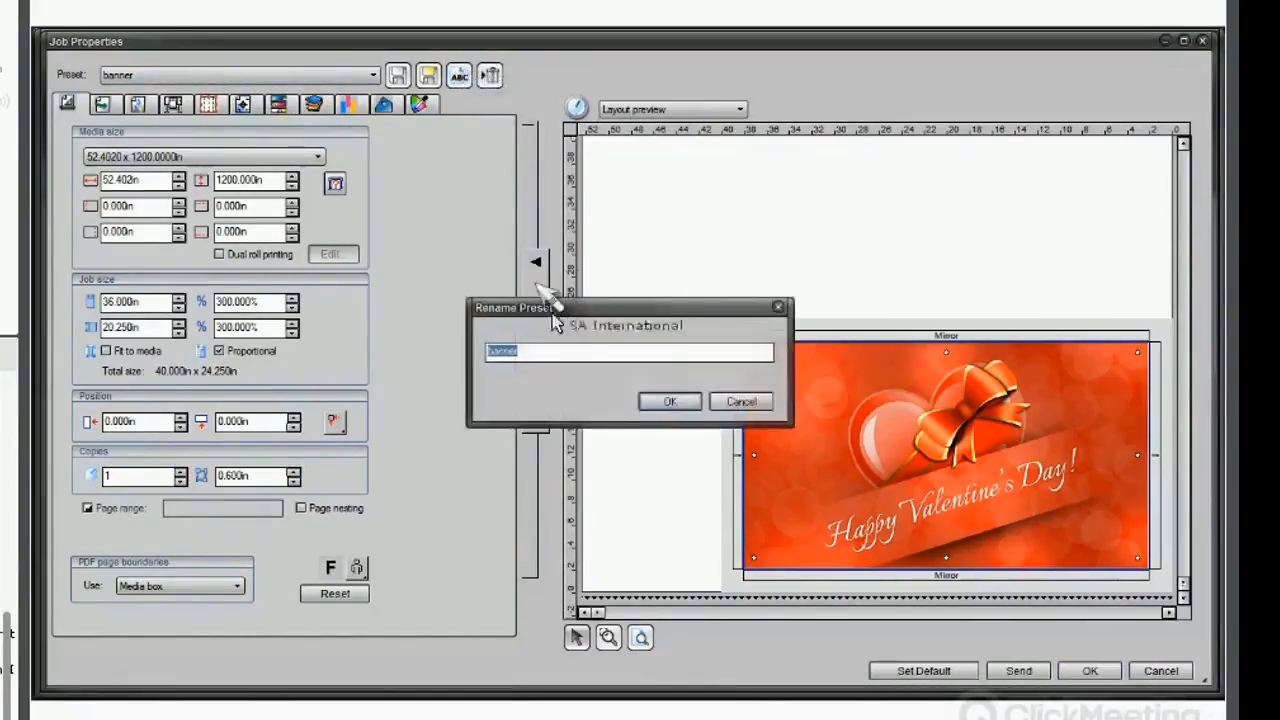
pyautogui.click(741, 401)
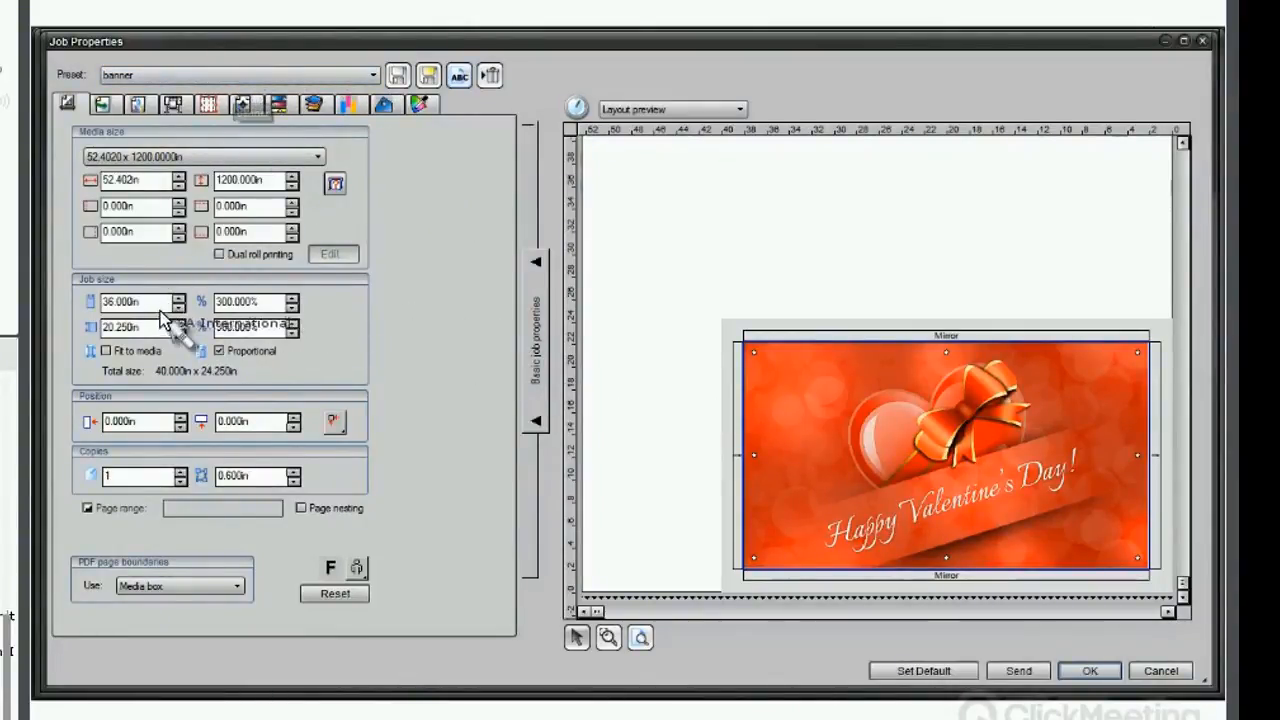
# Set the Valentine's job width to 48 in with proportional scaling.
pyautogui.moveTo(145, 304); pyautogui.dragTo(91, 299)
pyautogui.write('48')
pyautogui.press('Tab')
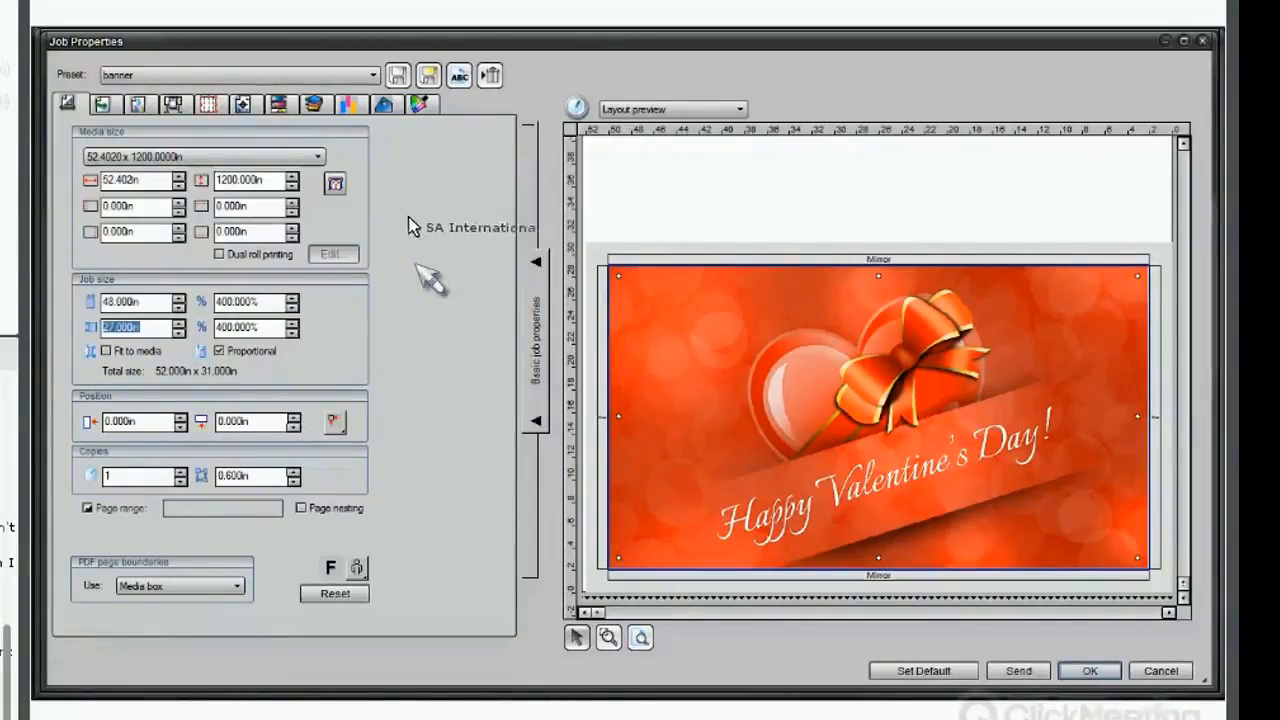
# Exclude the Color management, Printer options, Color adjustment and Object color control settings from a new preset, and cancel saving it.
pyautogui.click(427, 75)
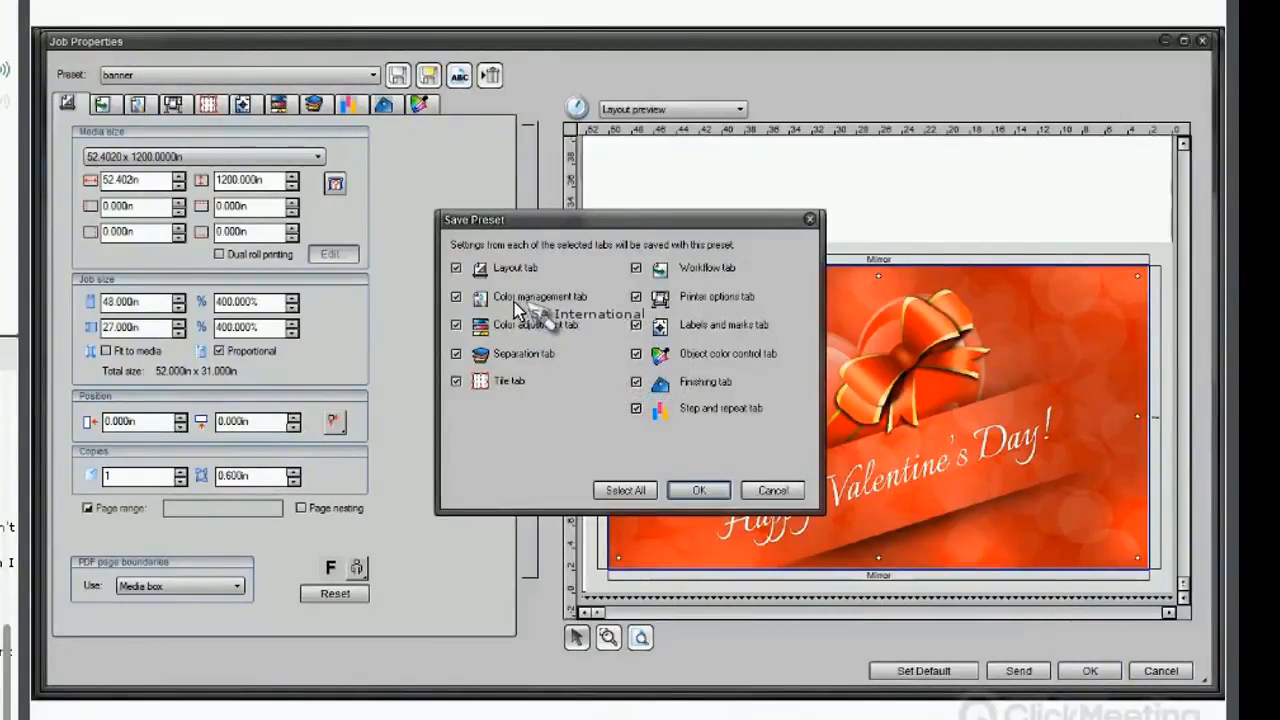
pyautogui.click(455, 297)
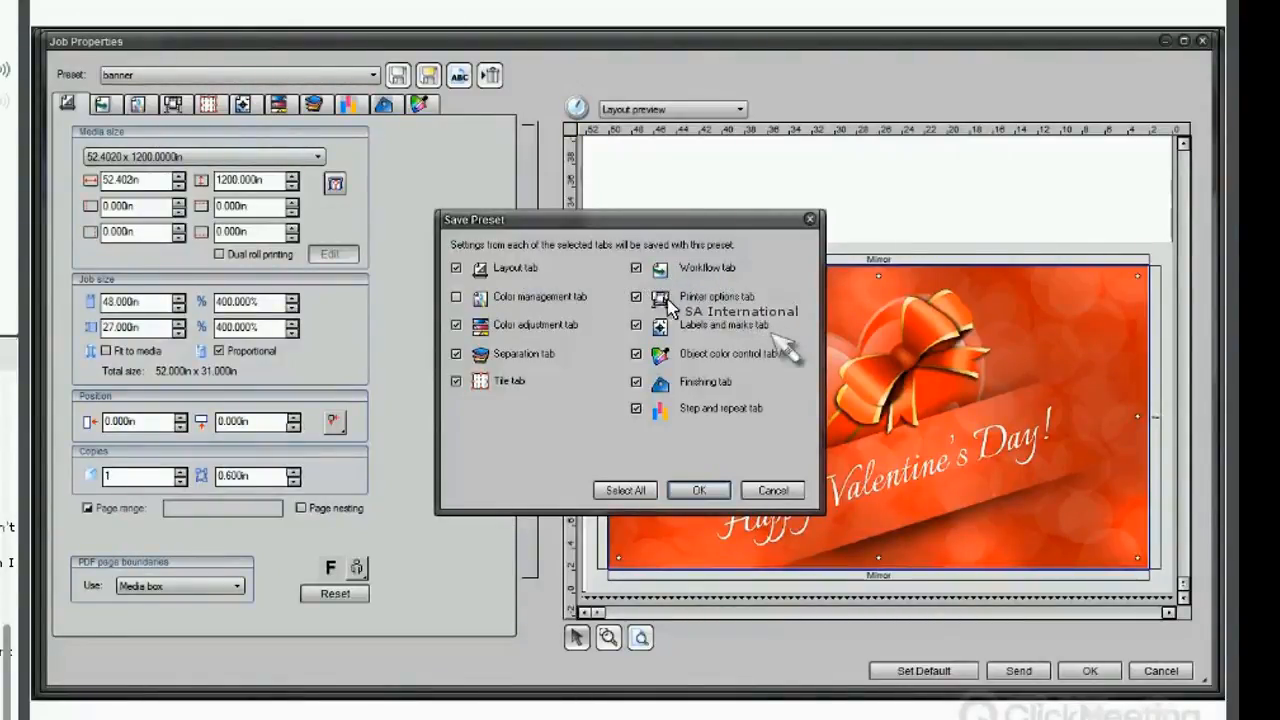
pyautogui.click(636, 297)
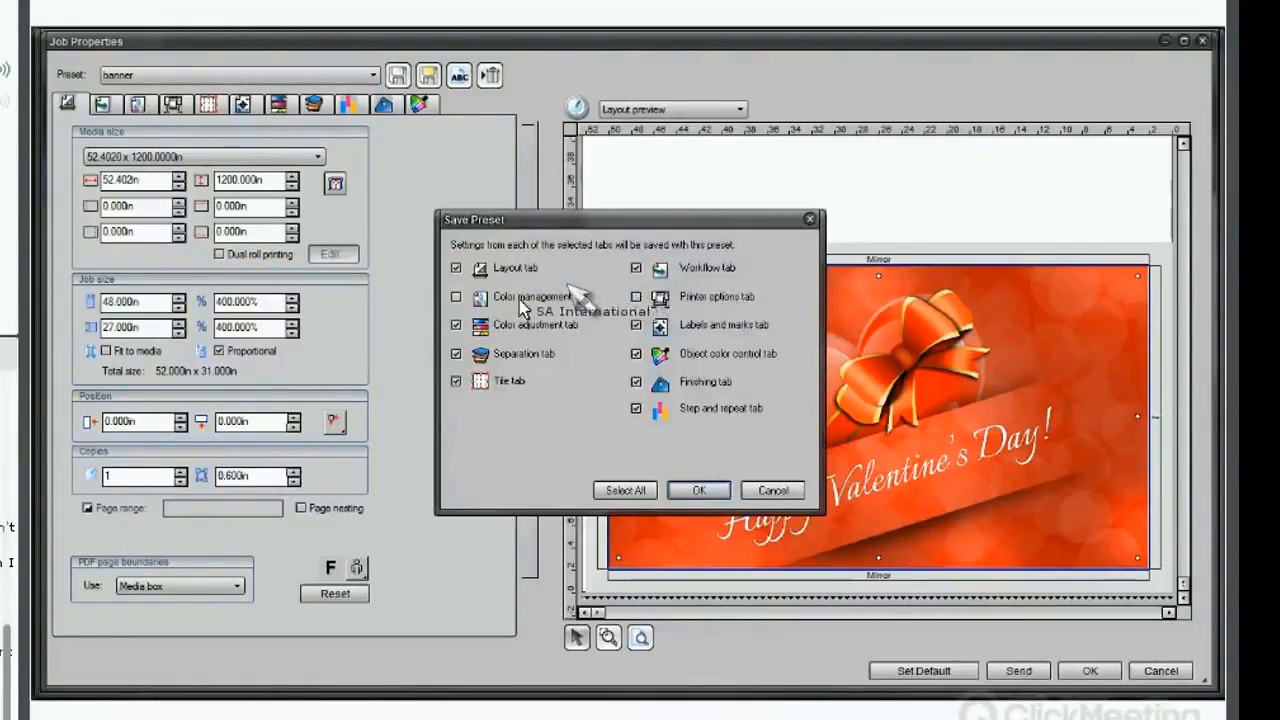
pyautogui.click(457, 325)
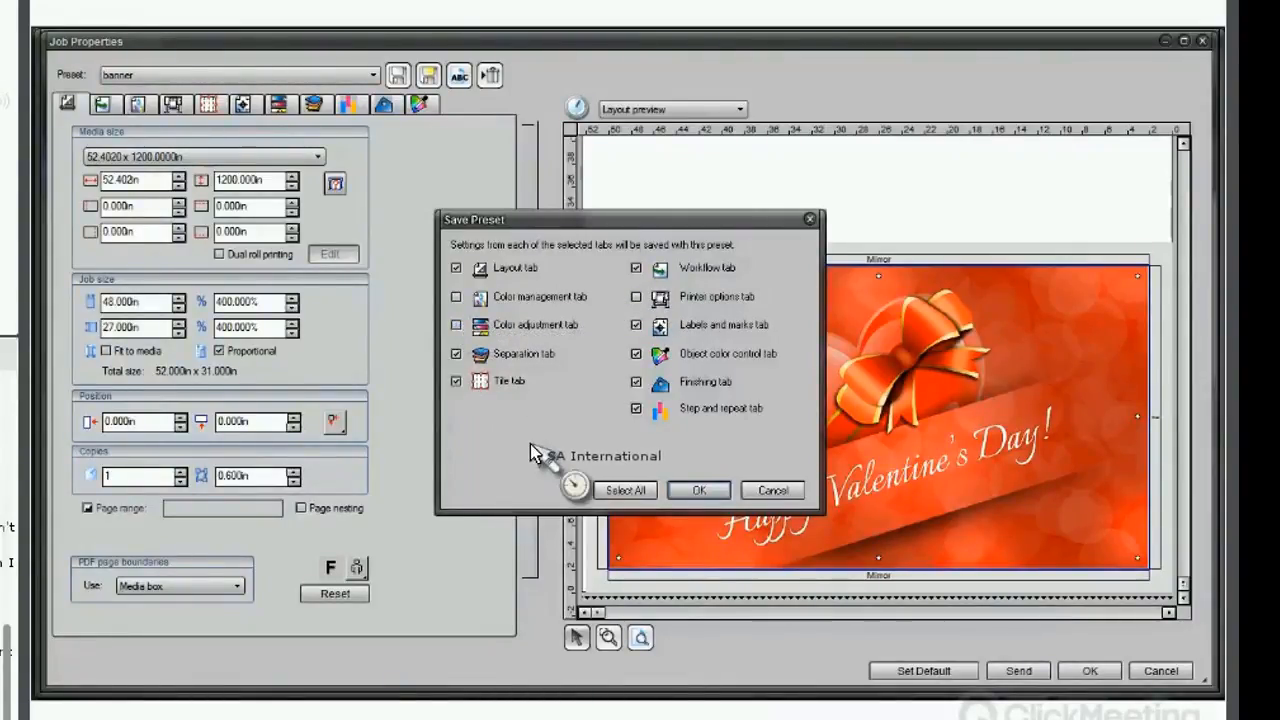
pyautogui.click(636, 353)
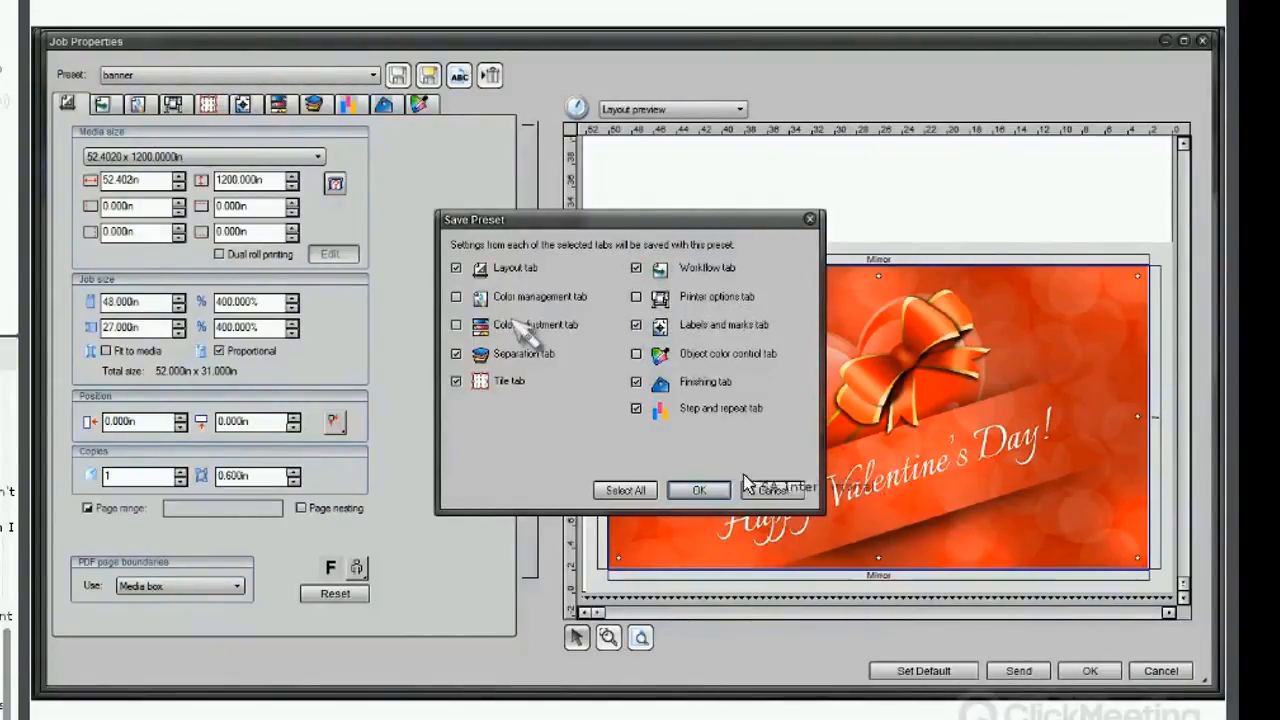
pyautogui.click(773, 490)
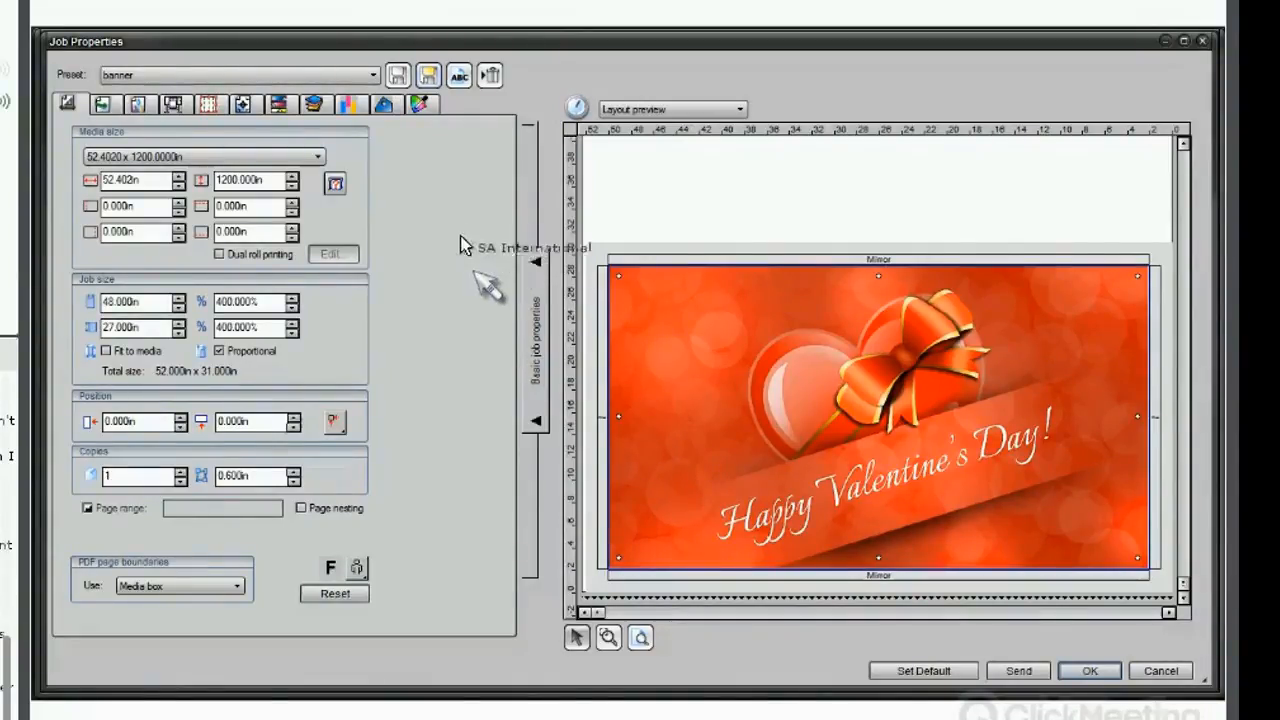
# Proceed with all settings categories included to the new preset's naming prompt, and dismiss it without saving.
pyautogui.click(427, 77)
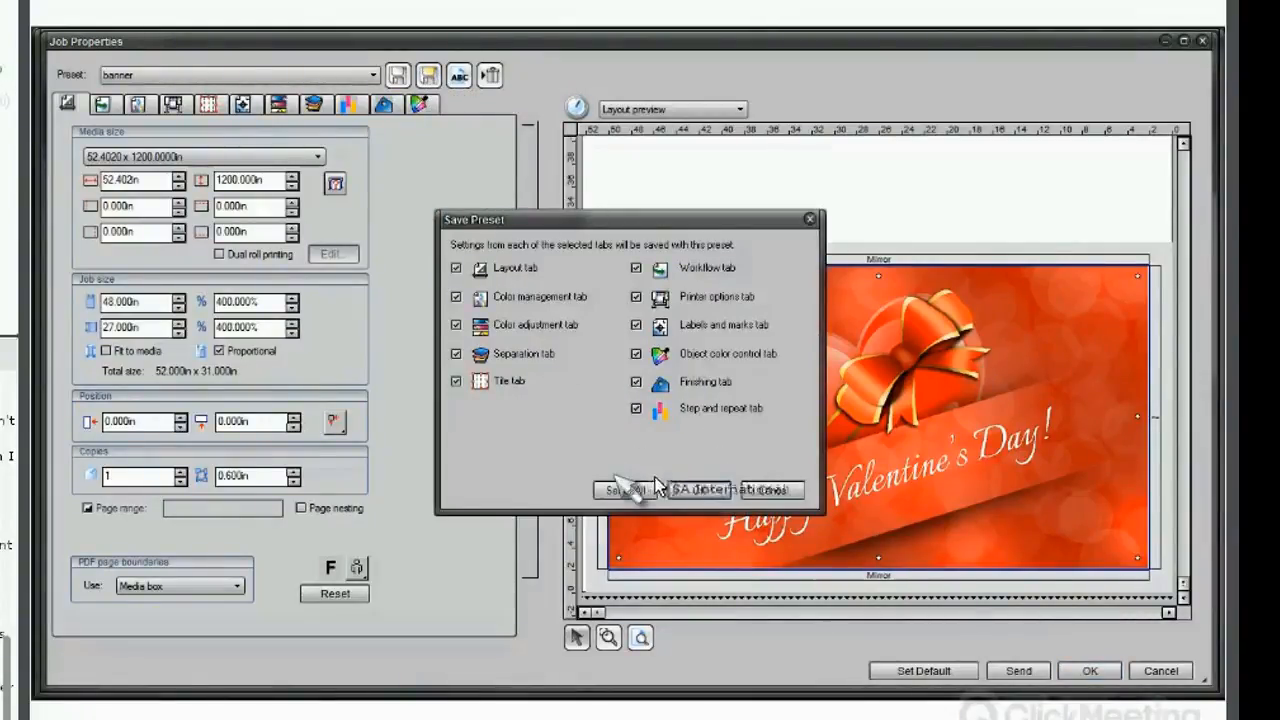
pyautogui.click(700, 491)
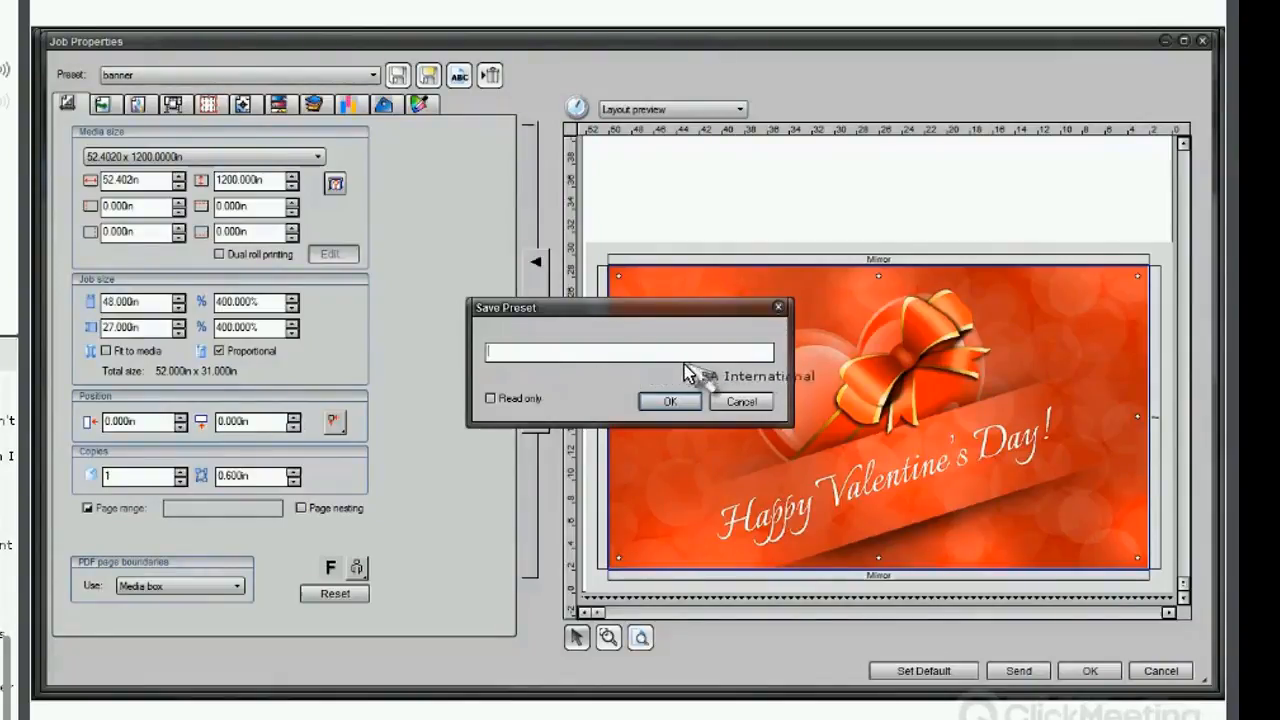
pyautogui.click(742, 401)
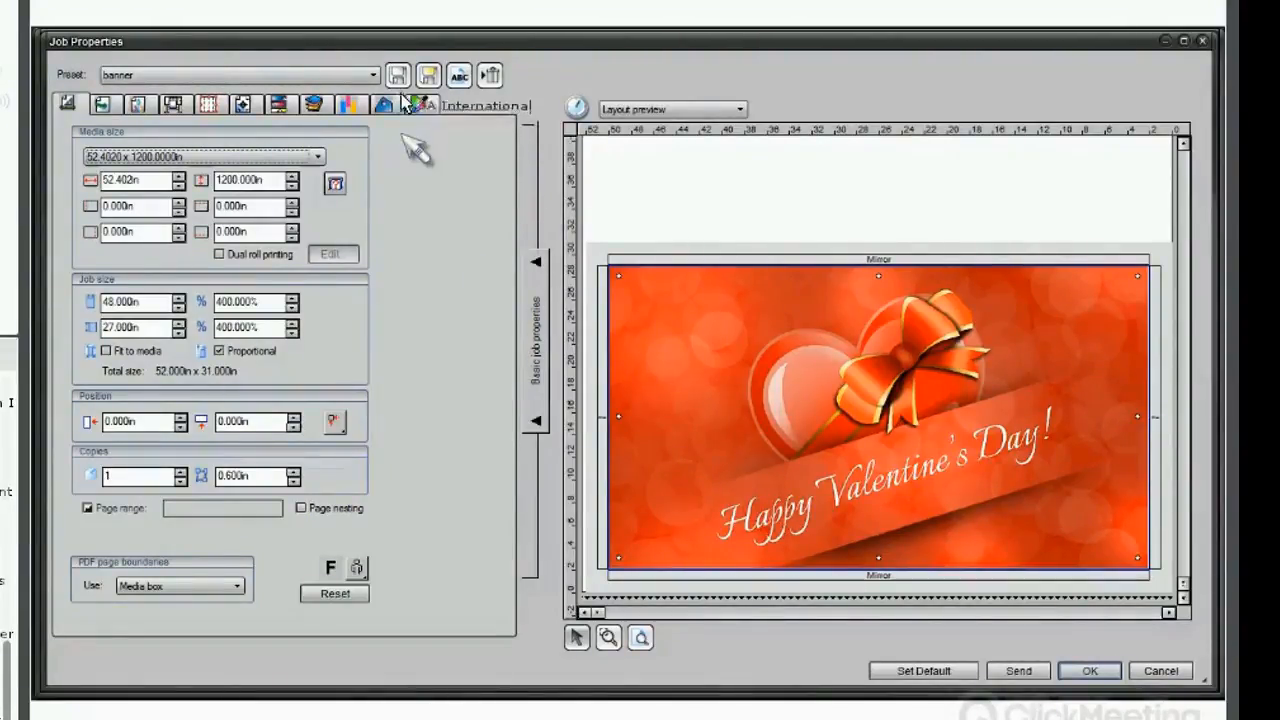
# Check which settings categories are included when overwriting the "banner" preset, and close the job properties without applying changes.
pyautogui.click(398, 80)
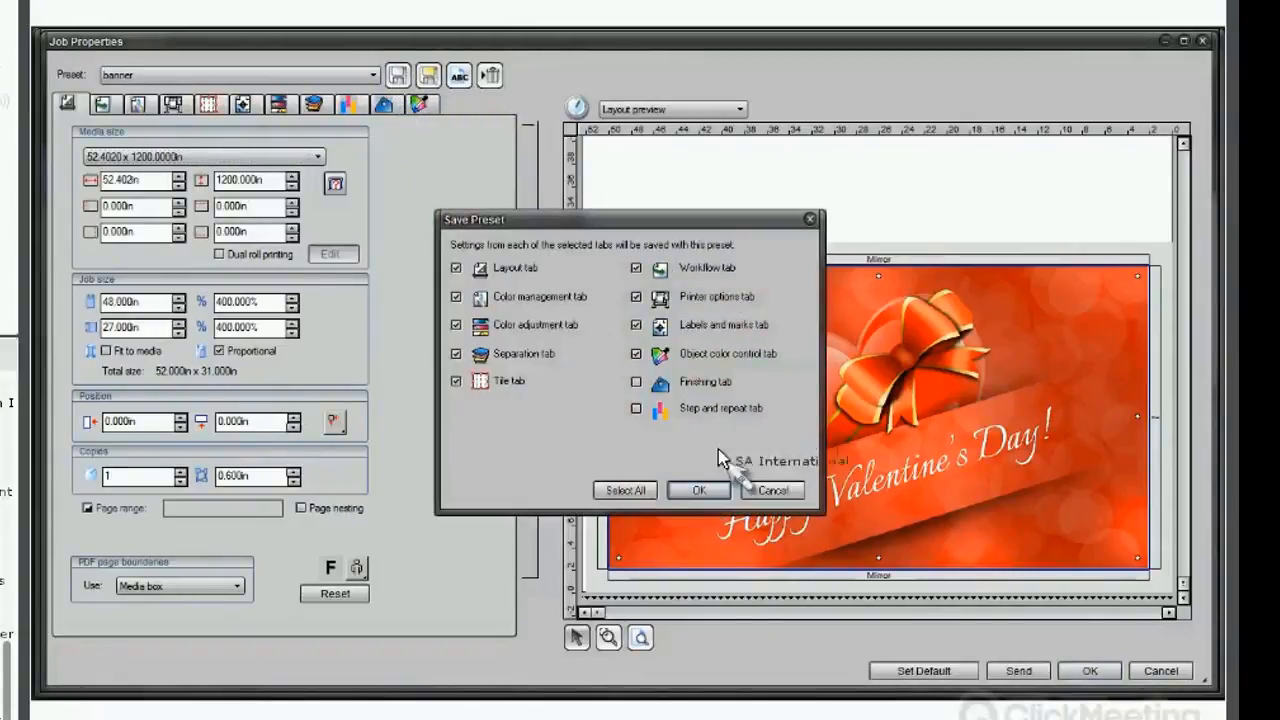
pyautogui.click(768, 487)
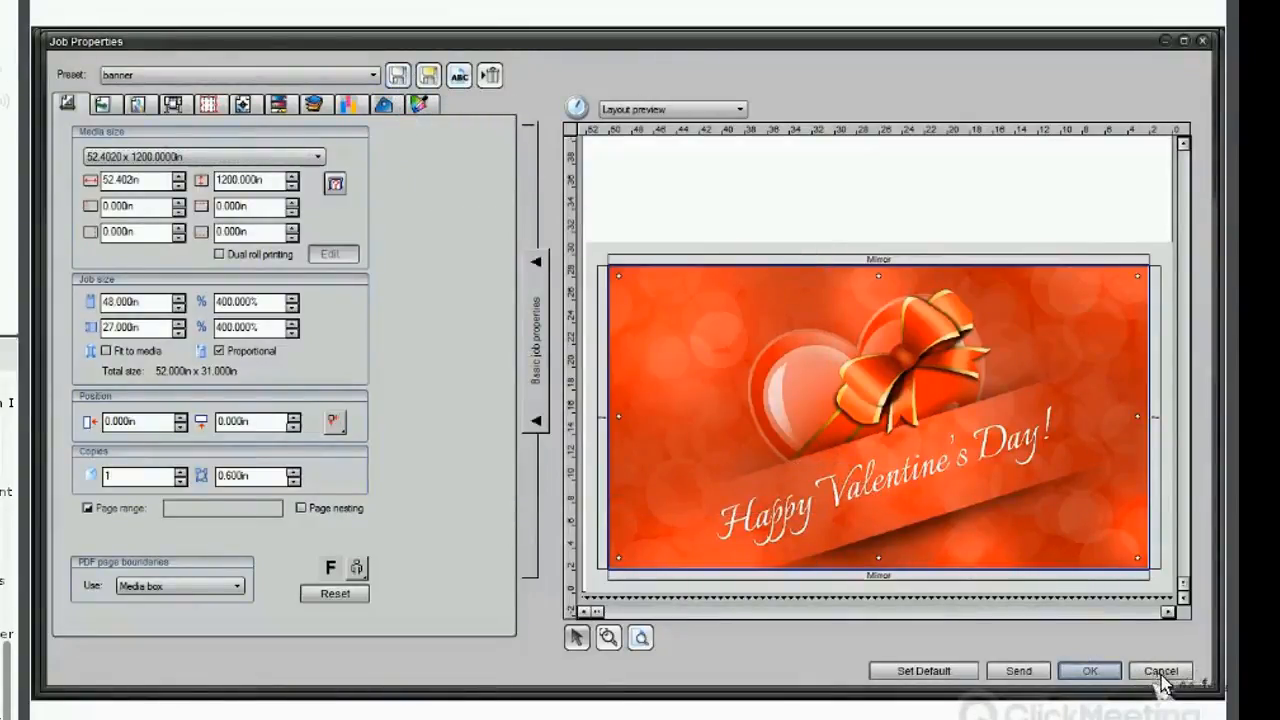
pyautogui.click(1178, 674)
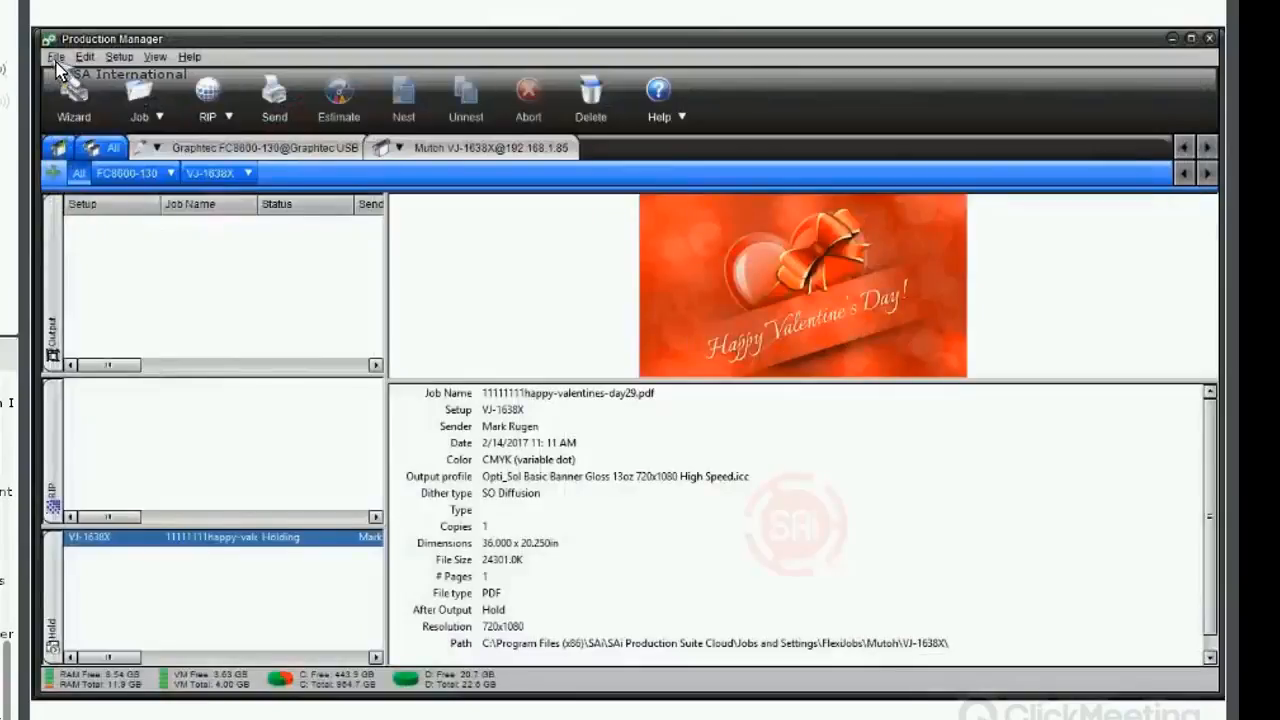
# Examine the preset export options for the Mutoh VJ-1638 printer, and close them without exporting.
pyautogui.click(56, 58)
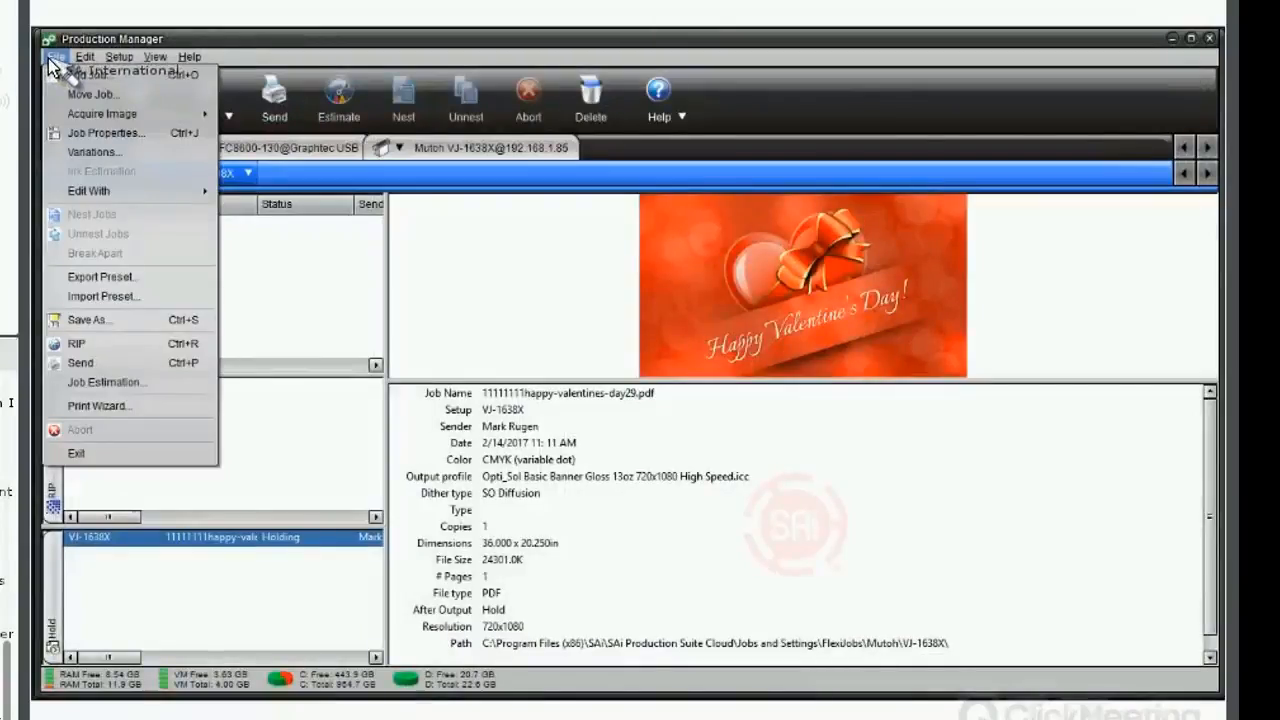
pyautogui.click(127, 276)
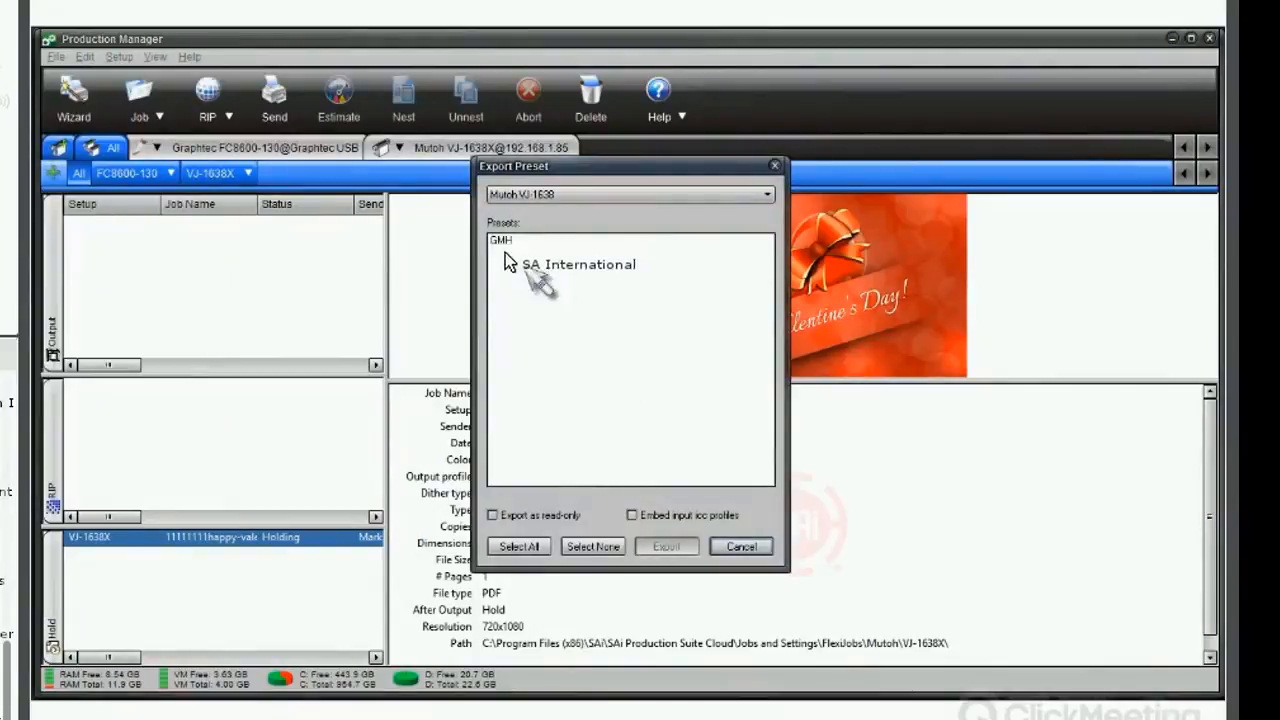
pyautogui.click(610, 194)
pyautogui.click(612, 176)
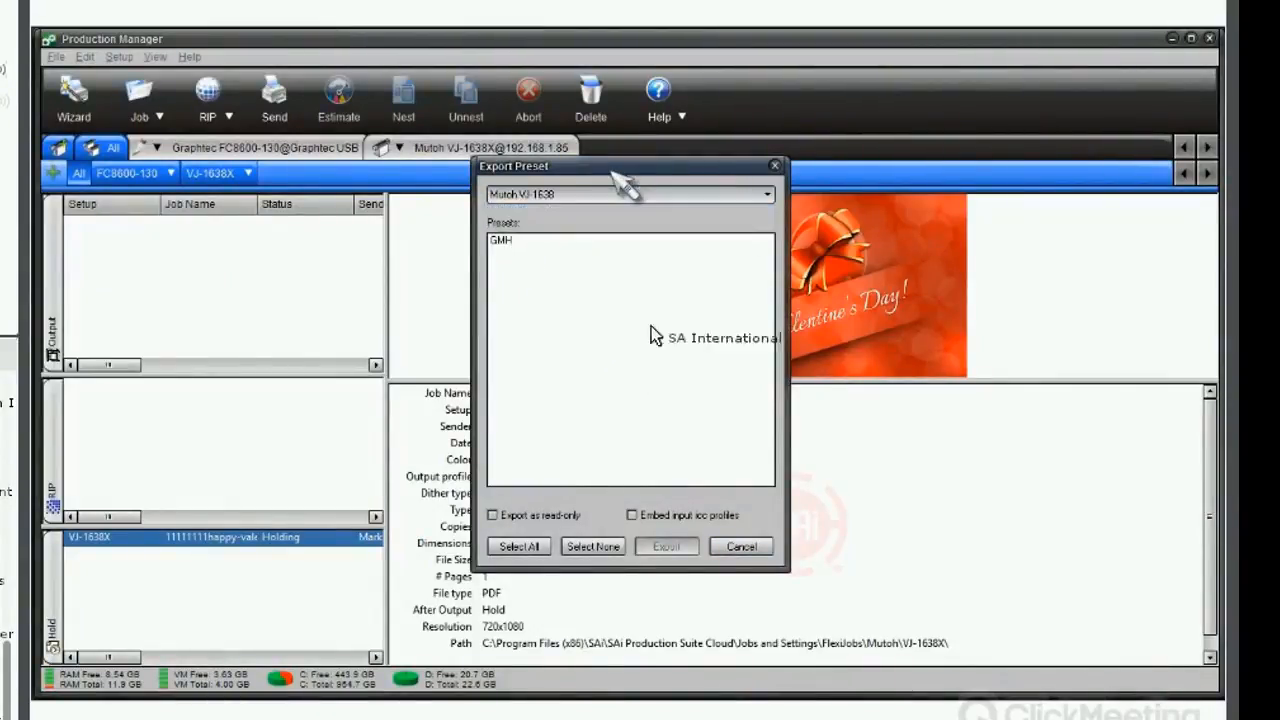
pyautogui.click(741, 546)
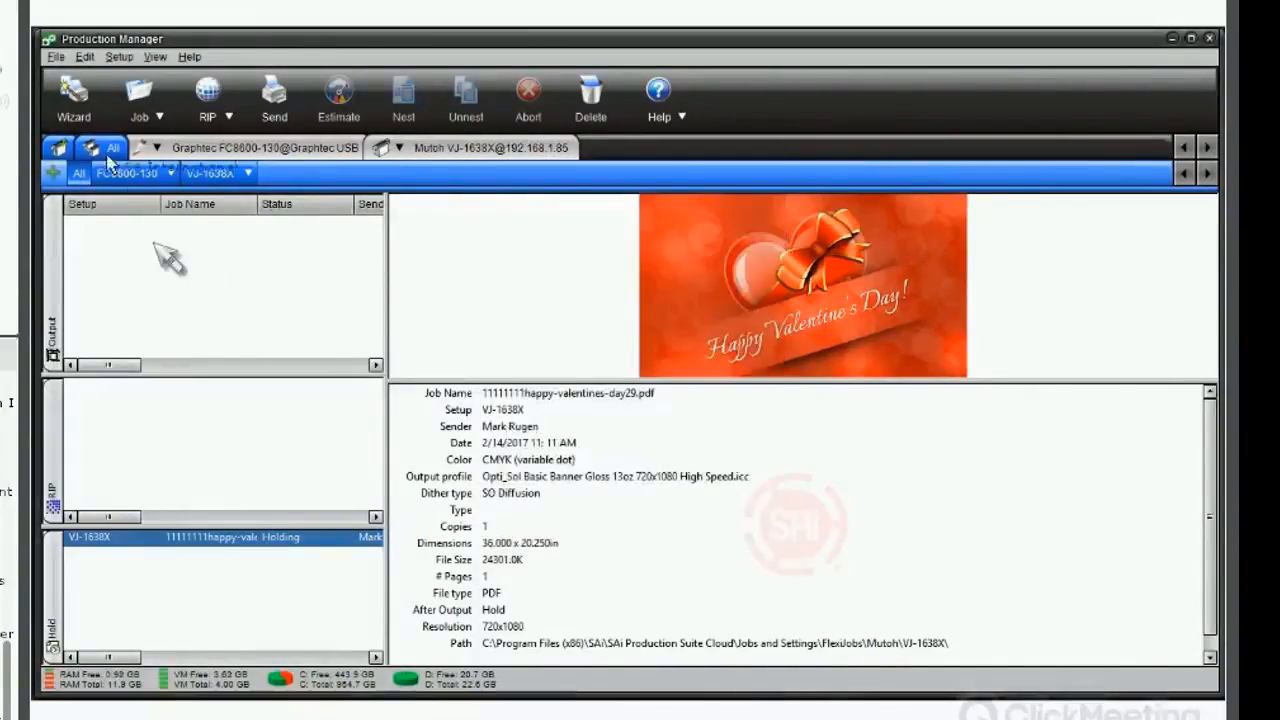
# Check which file type is accepted for importing a preset, and cancel the import.
pyautogui.click(56, 57)
pyautogui.click(94, 296)
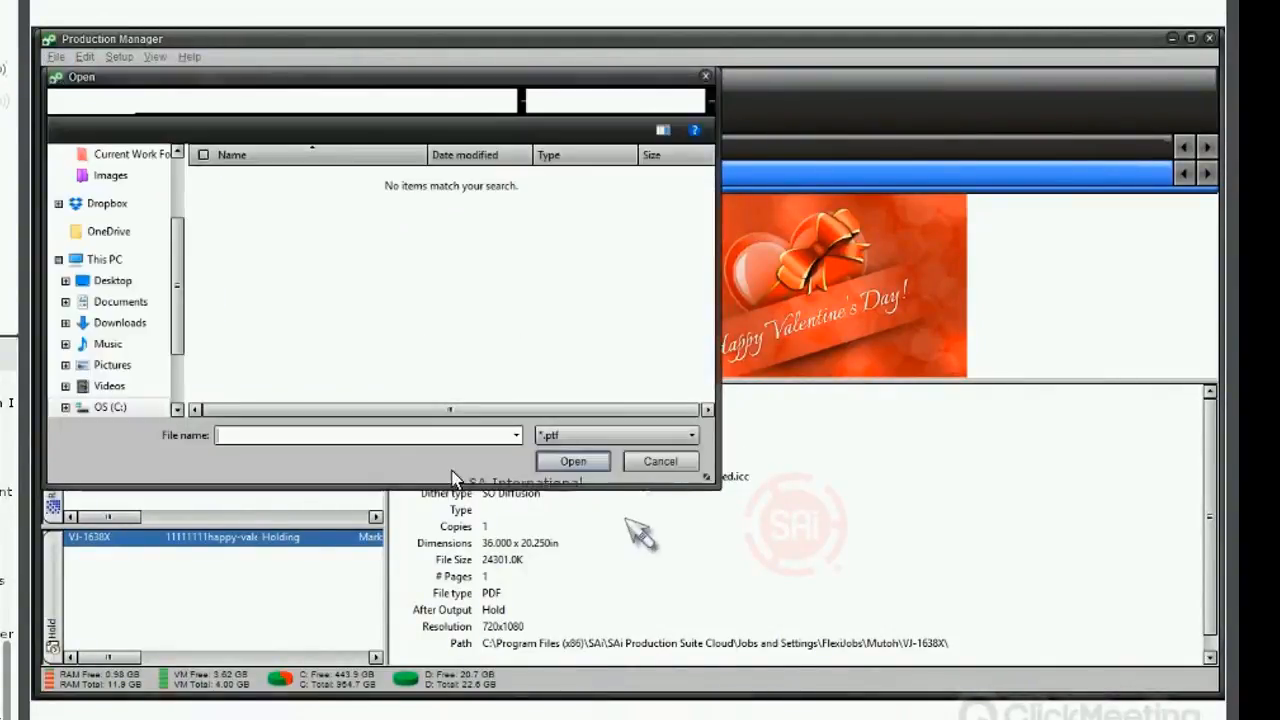
pyautogui.click(655, 463)
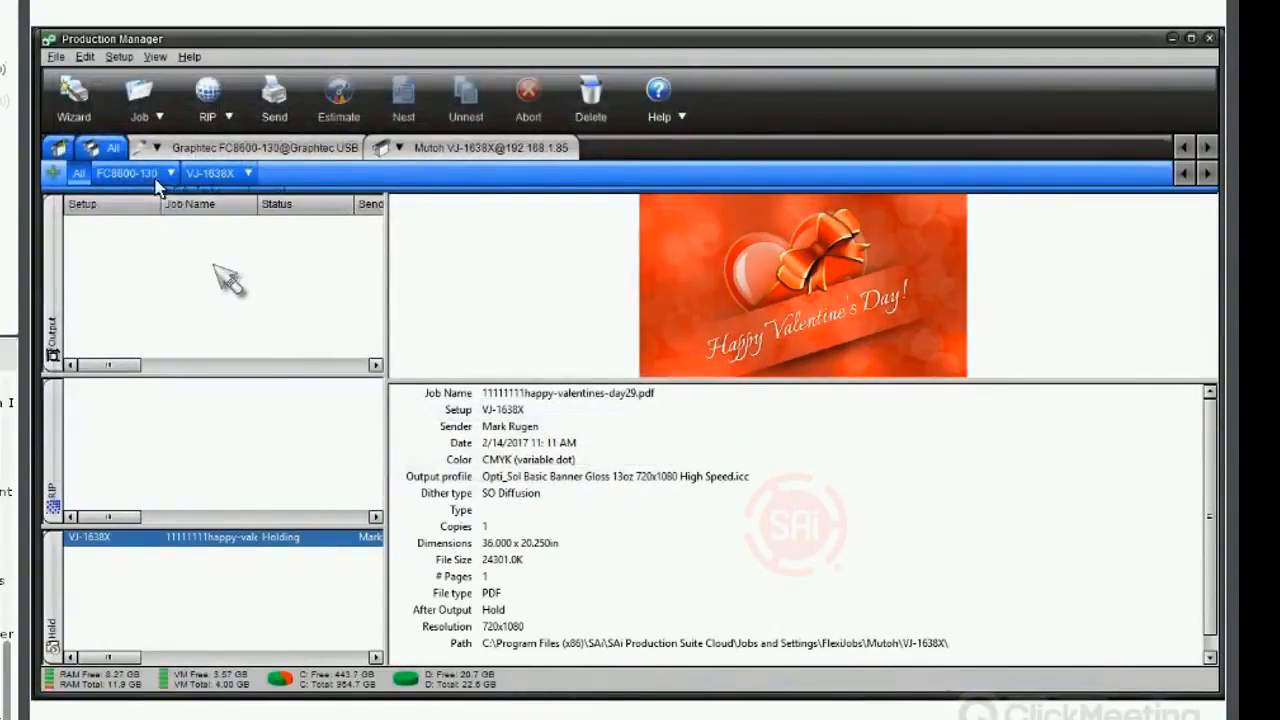
# Dismiss the reopened job properties, switch to the Valentine's design in FlexiSIGN & PRINT, and deselect the artwork.
pyautogui.click(122, 91)
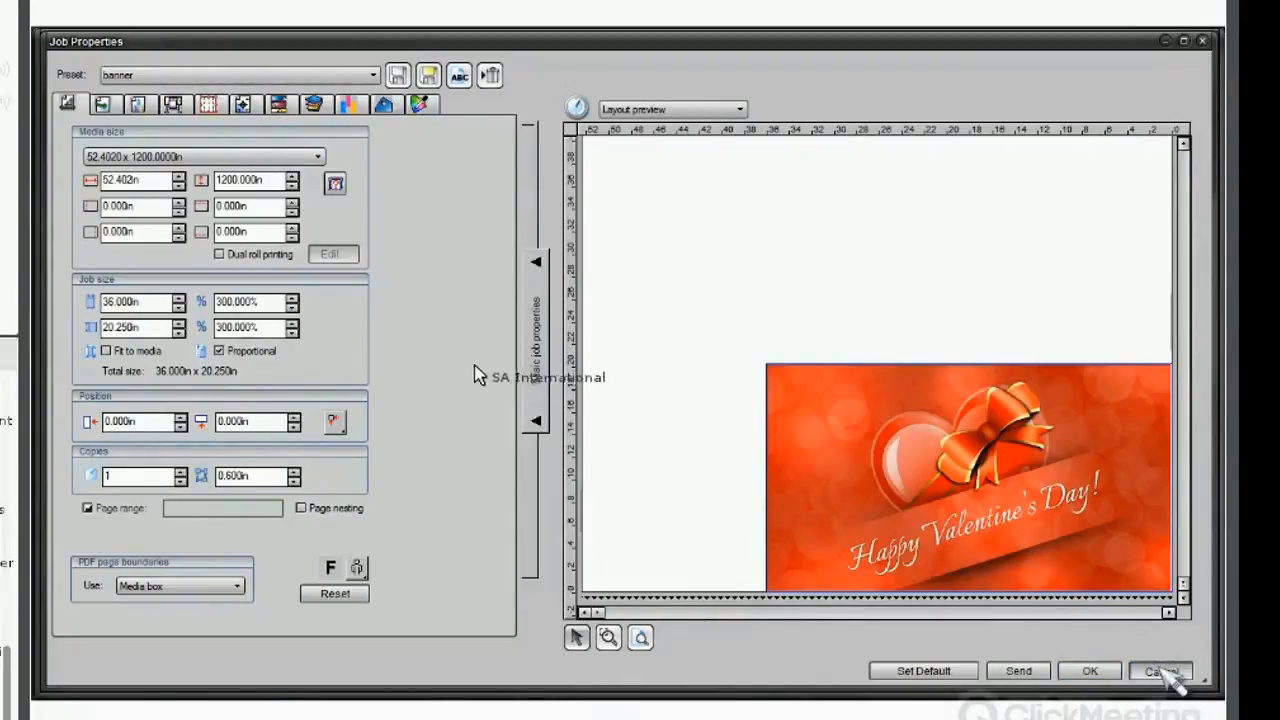
pyautogui.click(1155, 671)
pyautogui.click(444, 46)
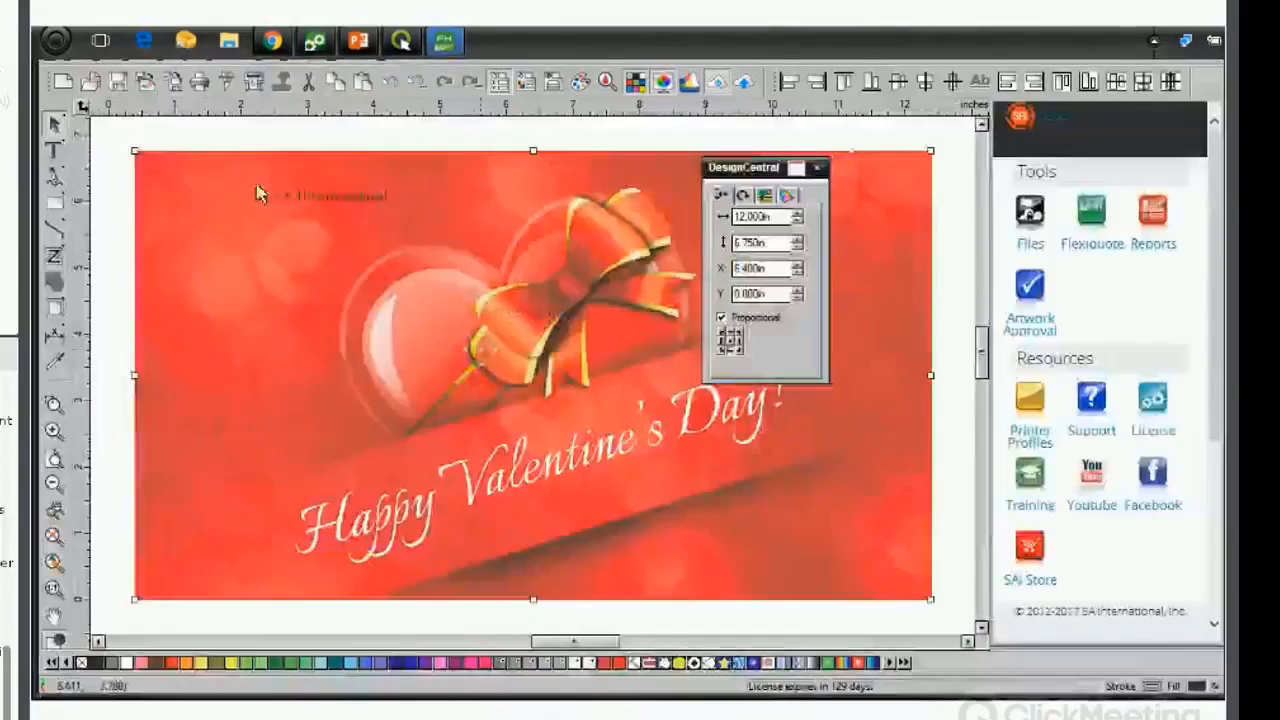
pyautogui.click(166, 134)
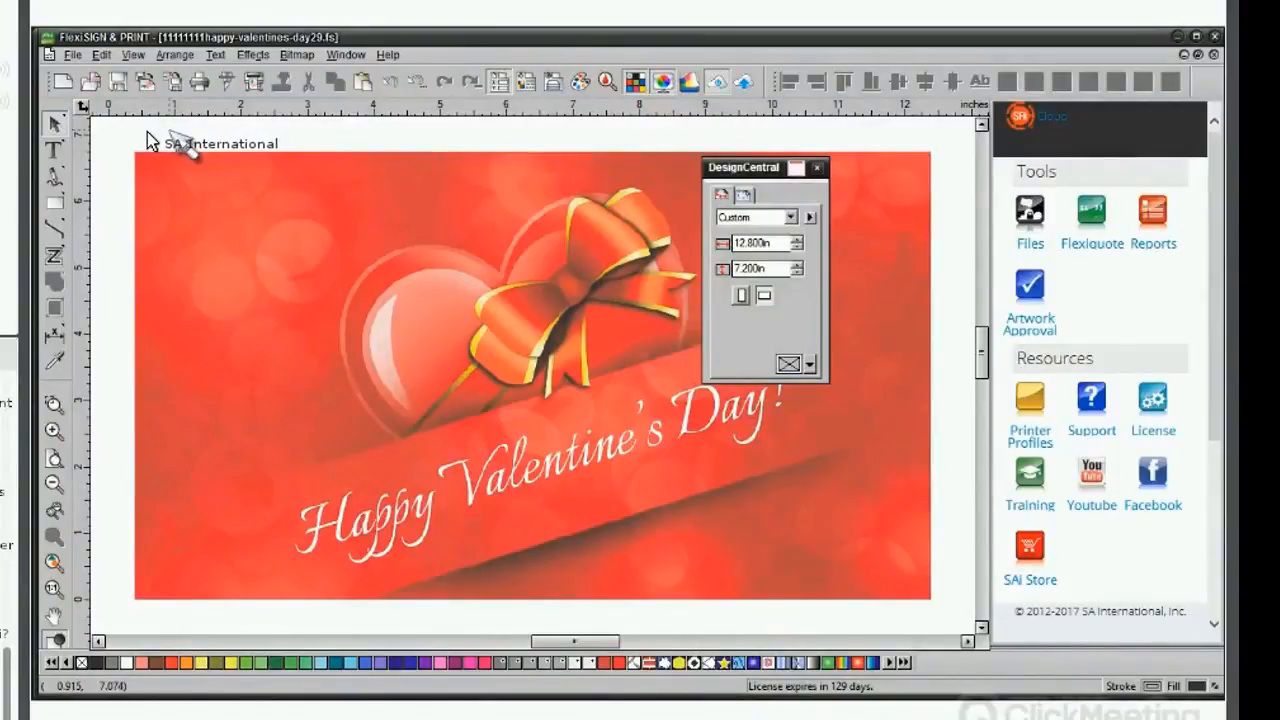
# Review the file formats that can be imported into the design, and cancel the import.
pyautogui.click(71, 56)
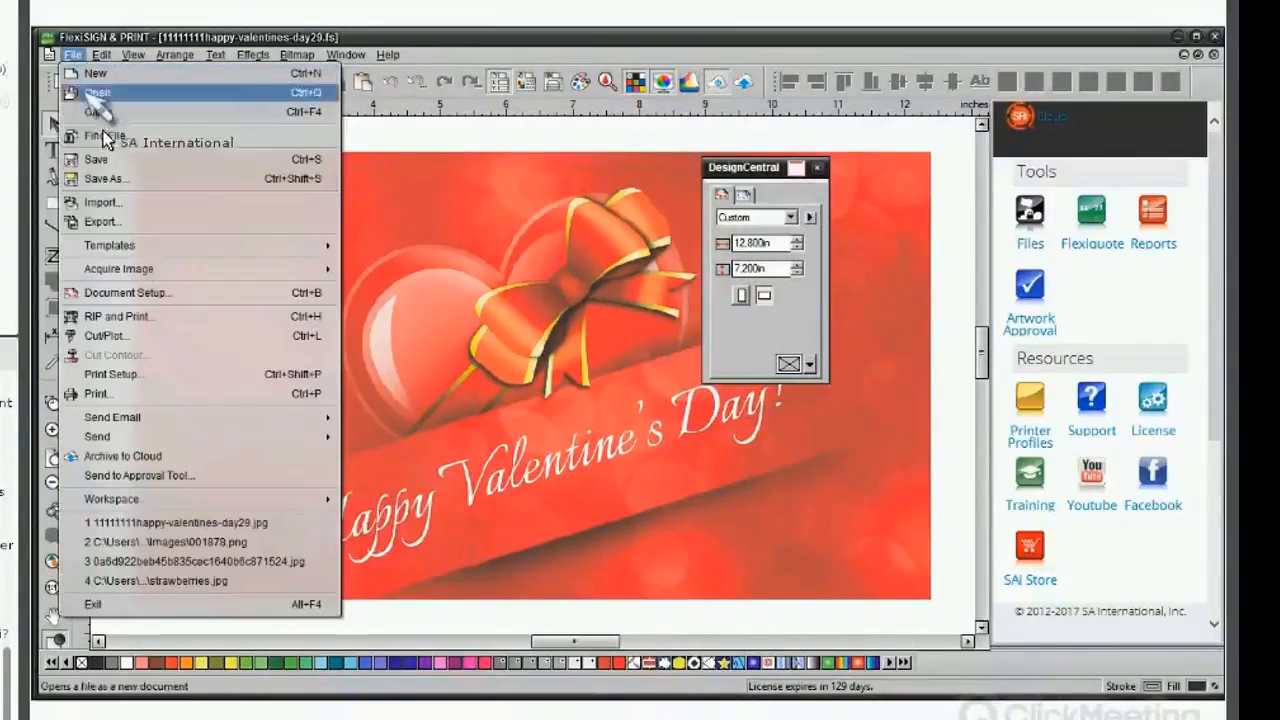
pyautogui.click(126, 204)
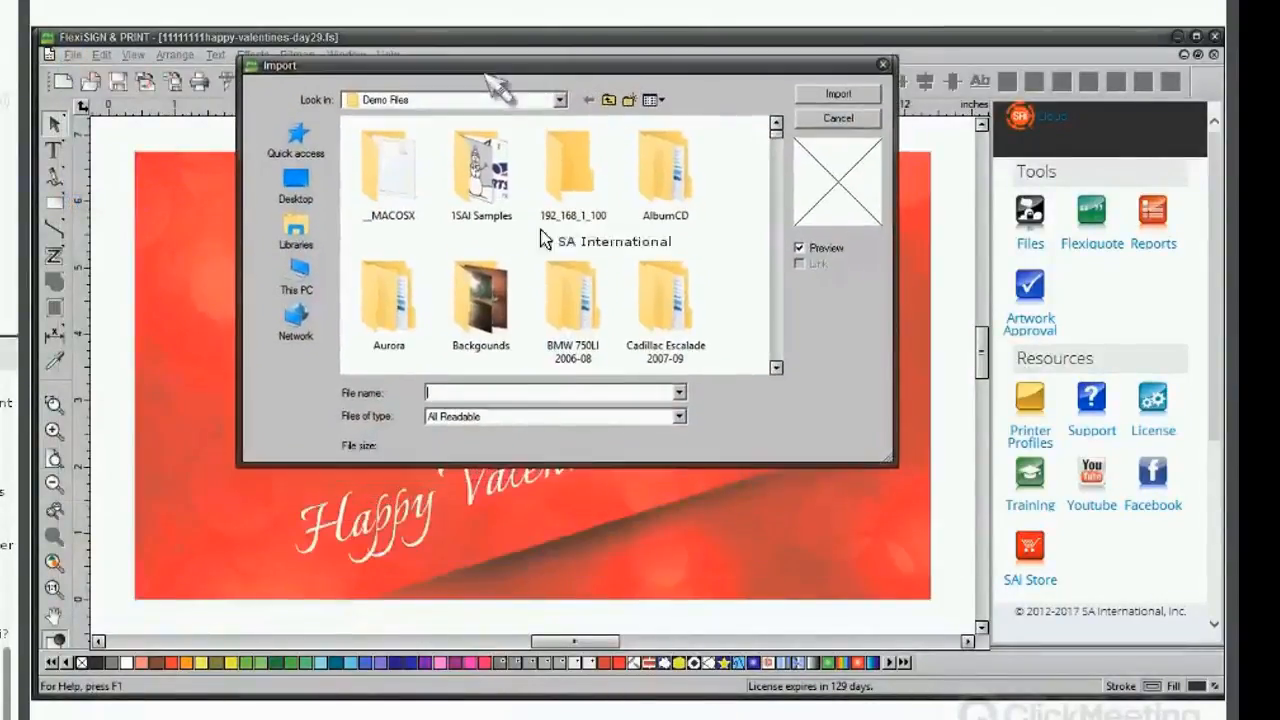
pyautogui.click(679, 416)
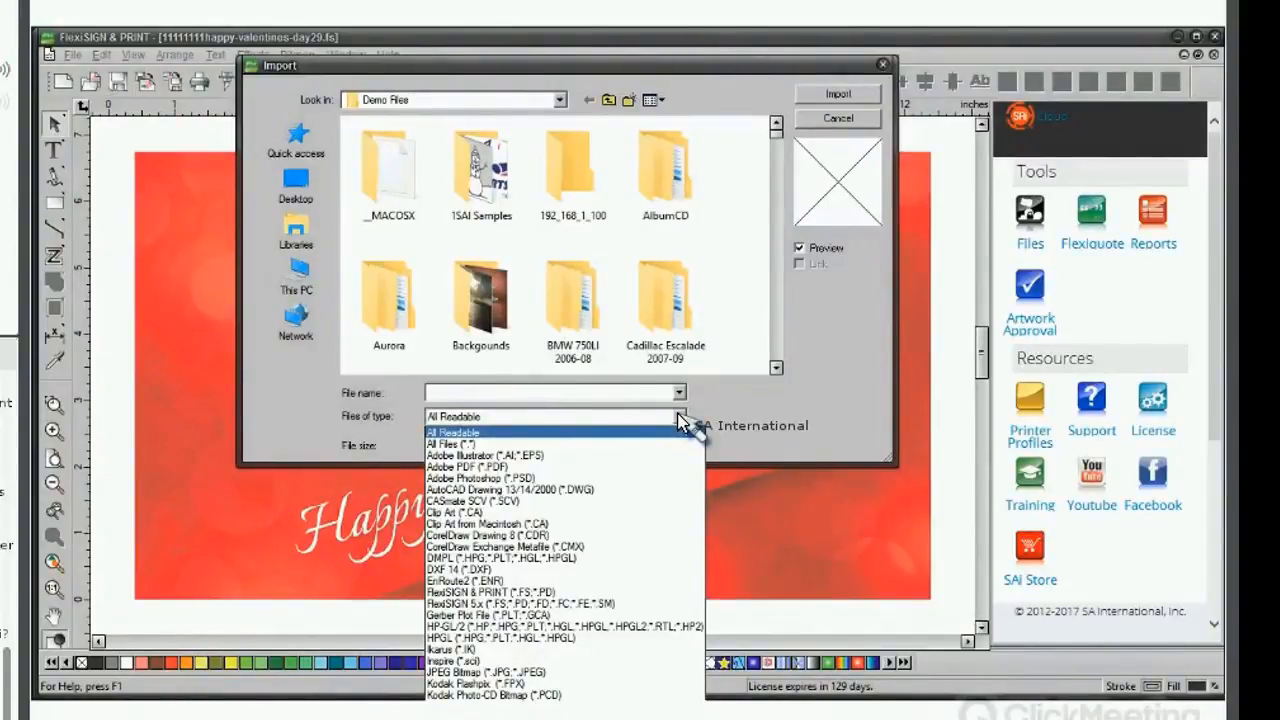
pyautogui.click(836, 121)
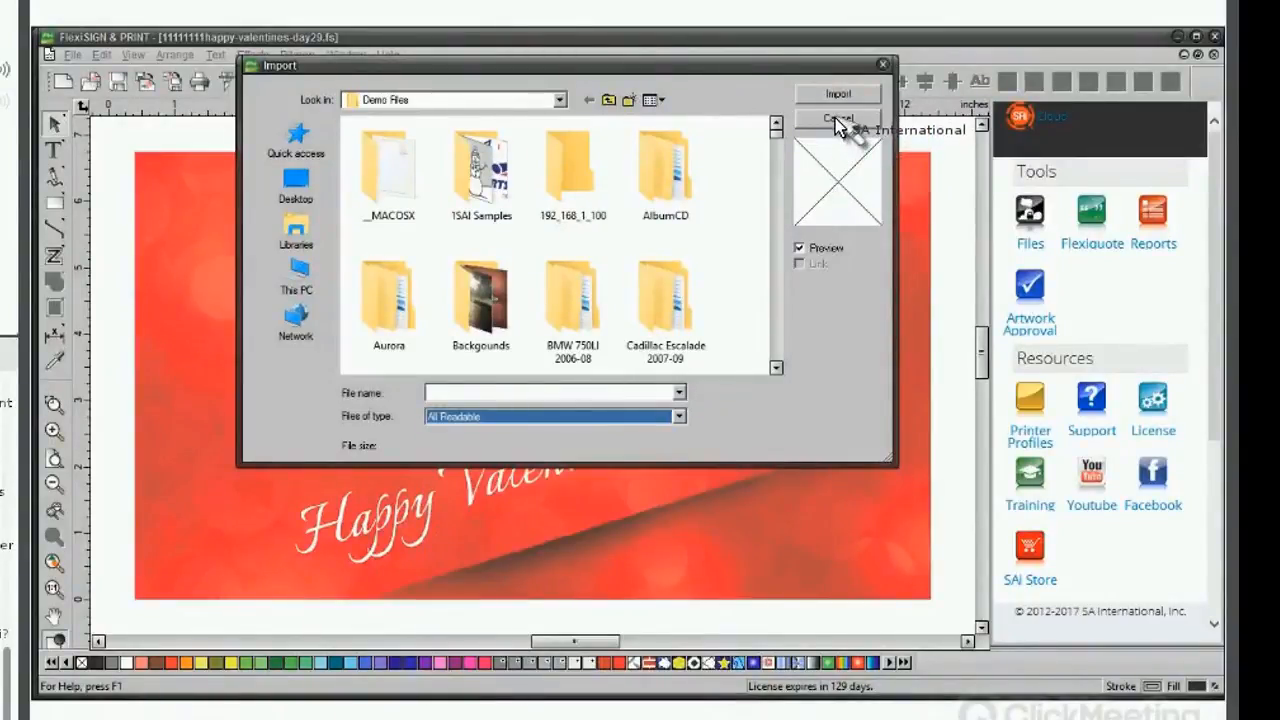
pyautogui.click(836, 119)
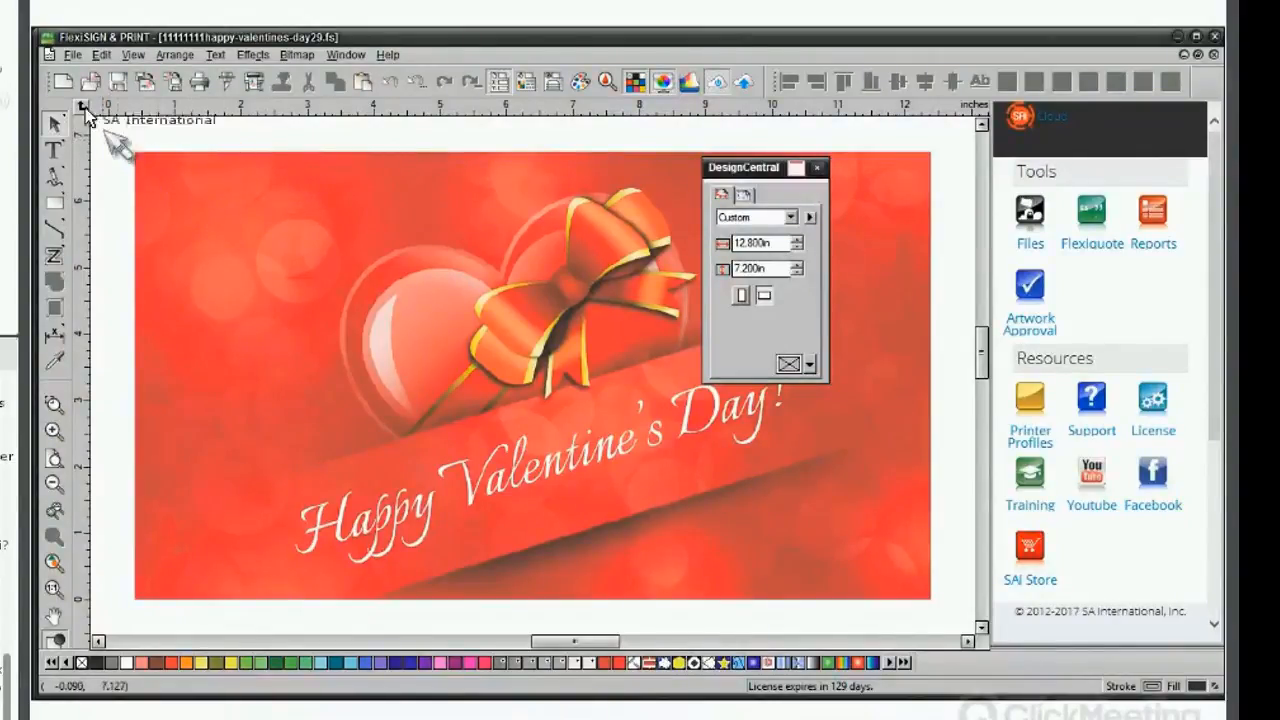
# Start a new document and add the text "tt" with a letter height of 4 in.
pyautogui.click(62, 81)
pyautogui.click(54, 150)
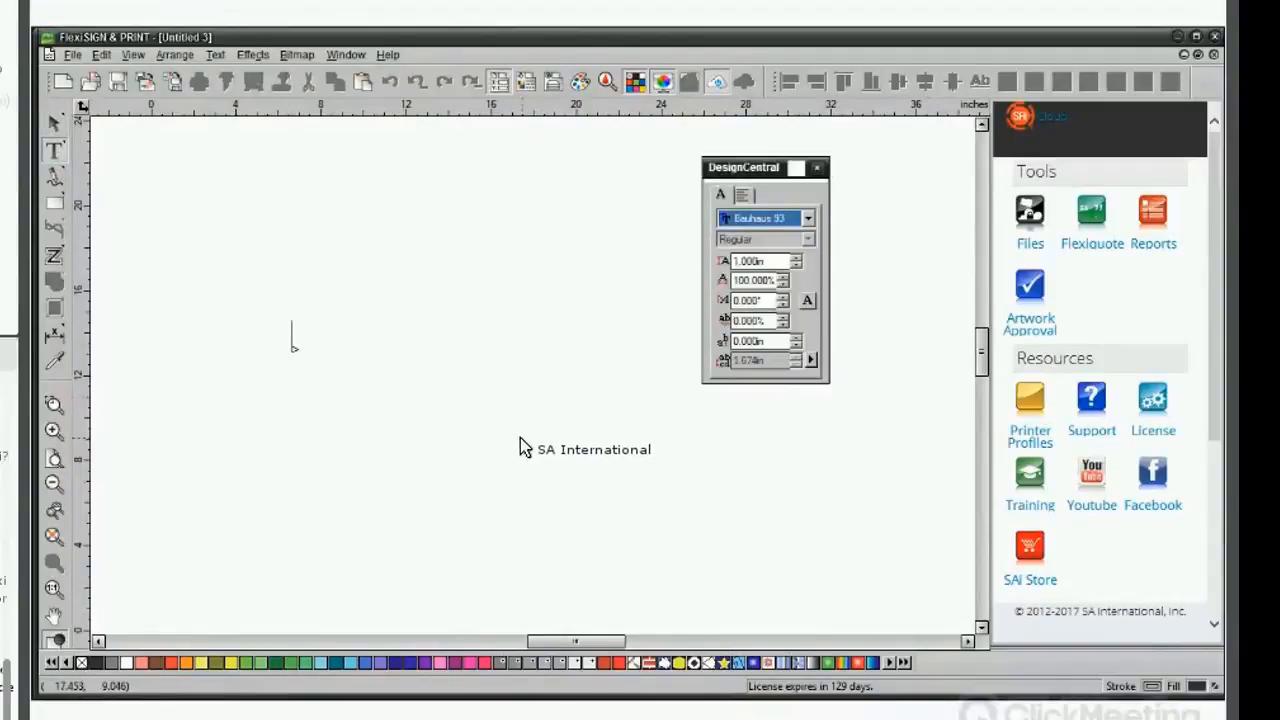
pyautogui.moveTo(772, 263); pyautogui.dragTo(715, 263)
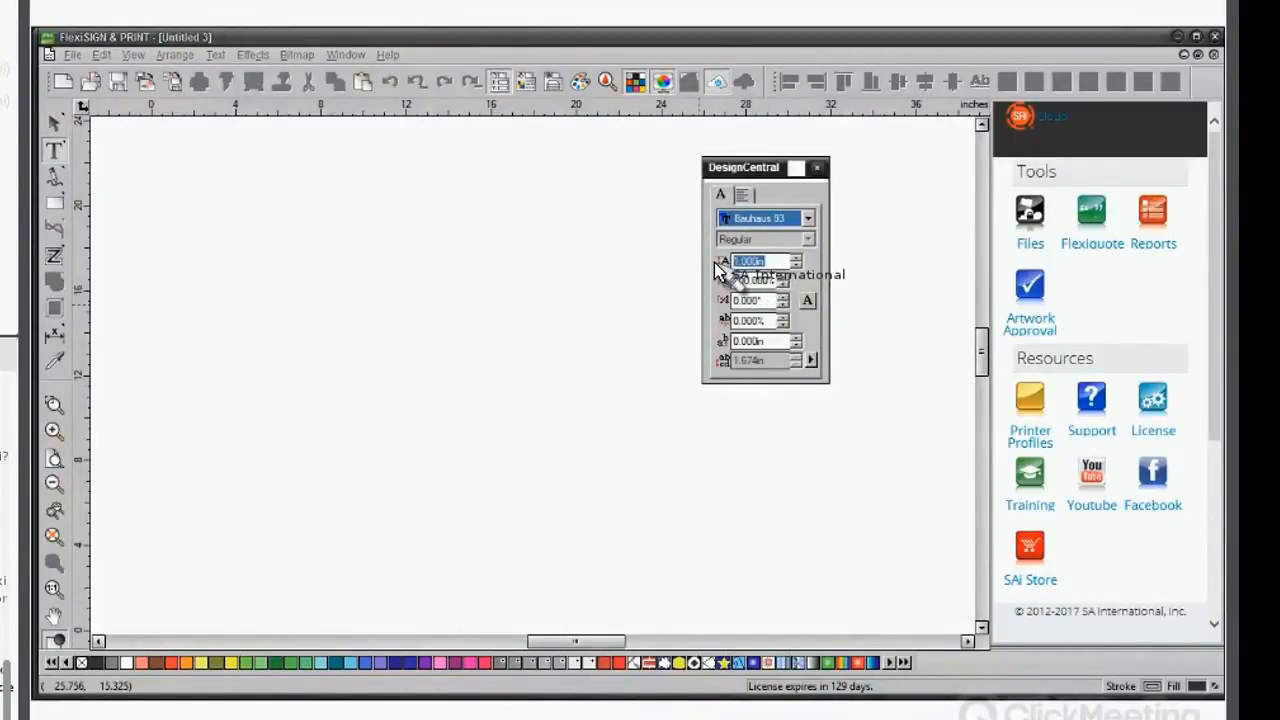
pyautogui.write('4')
pyautogui.press('Return')
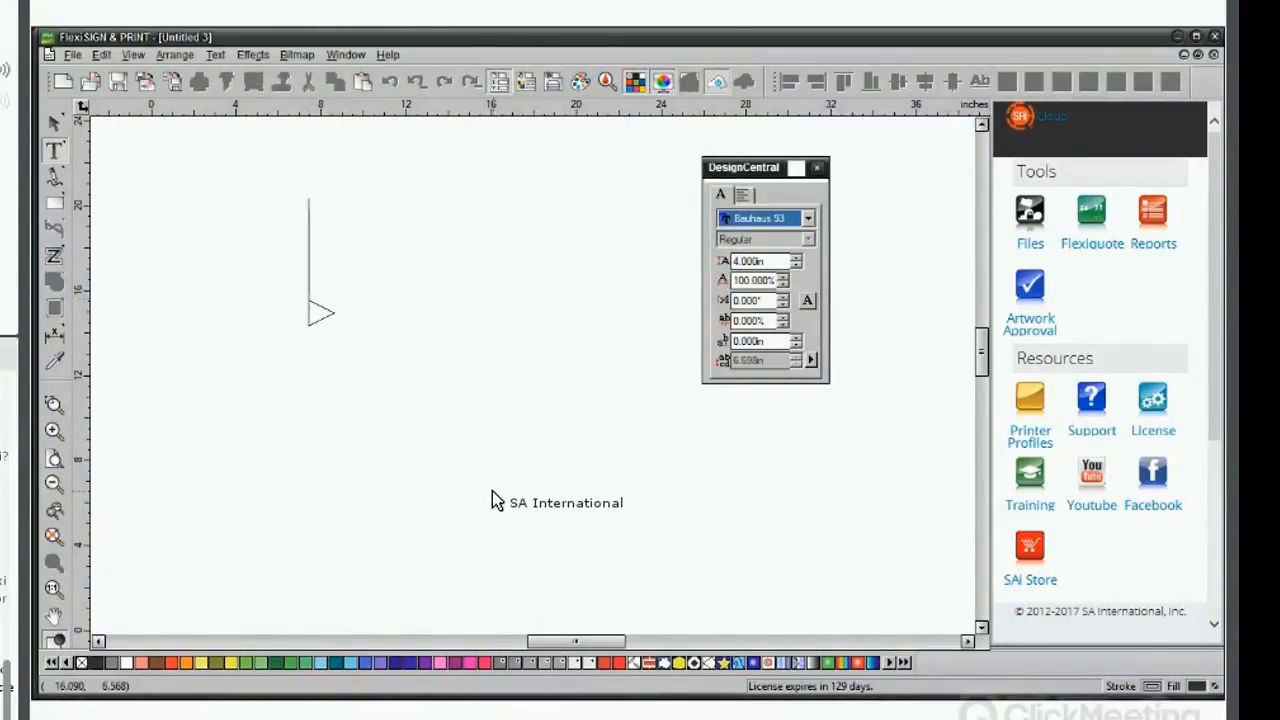
pyautogui.write('tt')
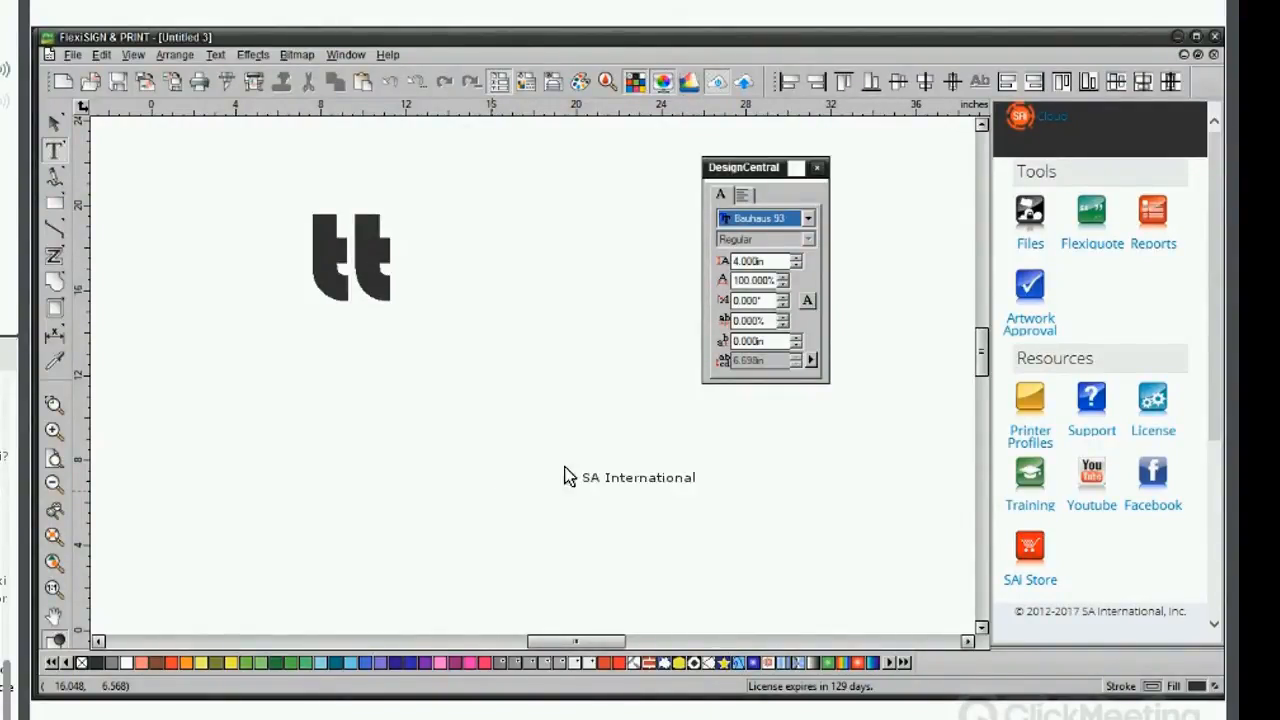
# Select the whole "tt" text and fill it with white.
pyautogui.click(327, 407)
pyautogui.click(318, 283)
pyautogui.moveTo(318, 283); pyautogui.dragTo(395, 266)
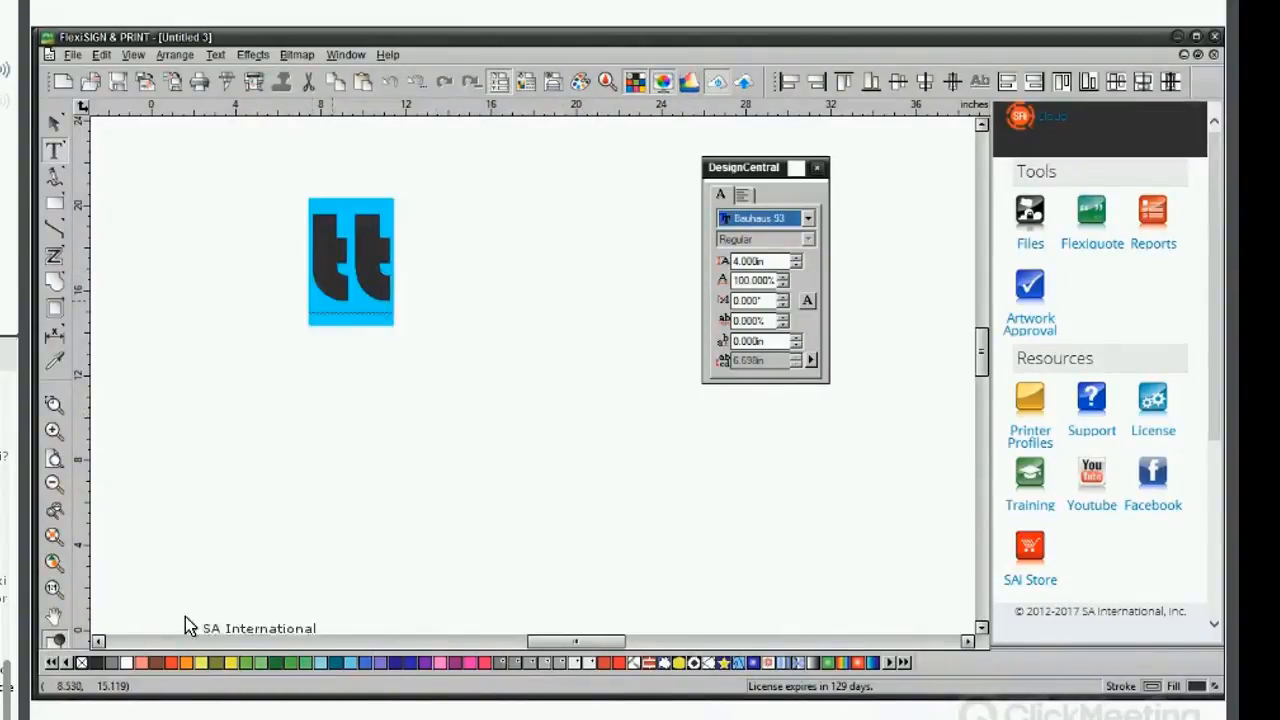
pyautogui.click(127, 662)
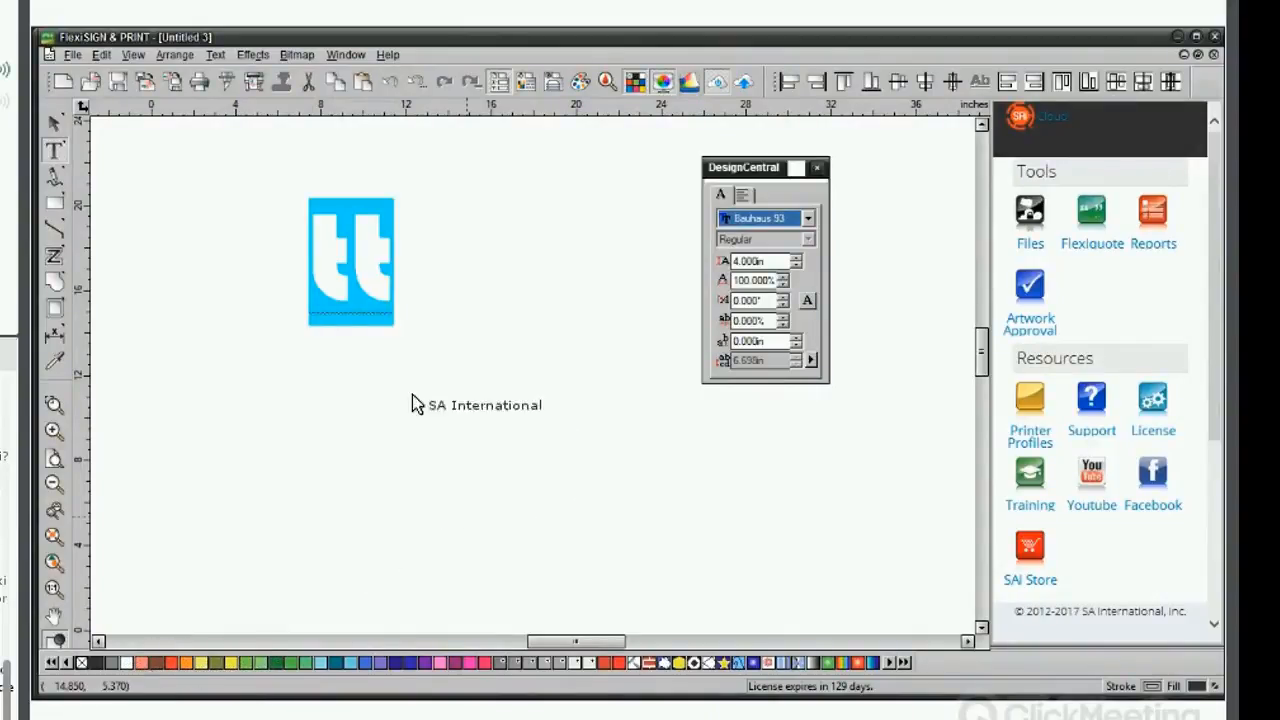
# Add another "tt" text below the white one, keeping the Bauhaus 93 font and 4 in letter height.
pyautogui.click(338, 398)
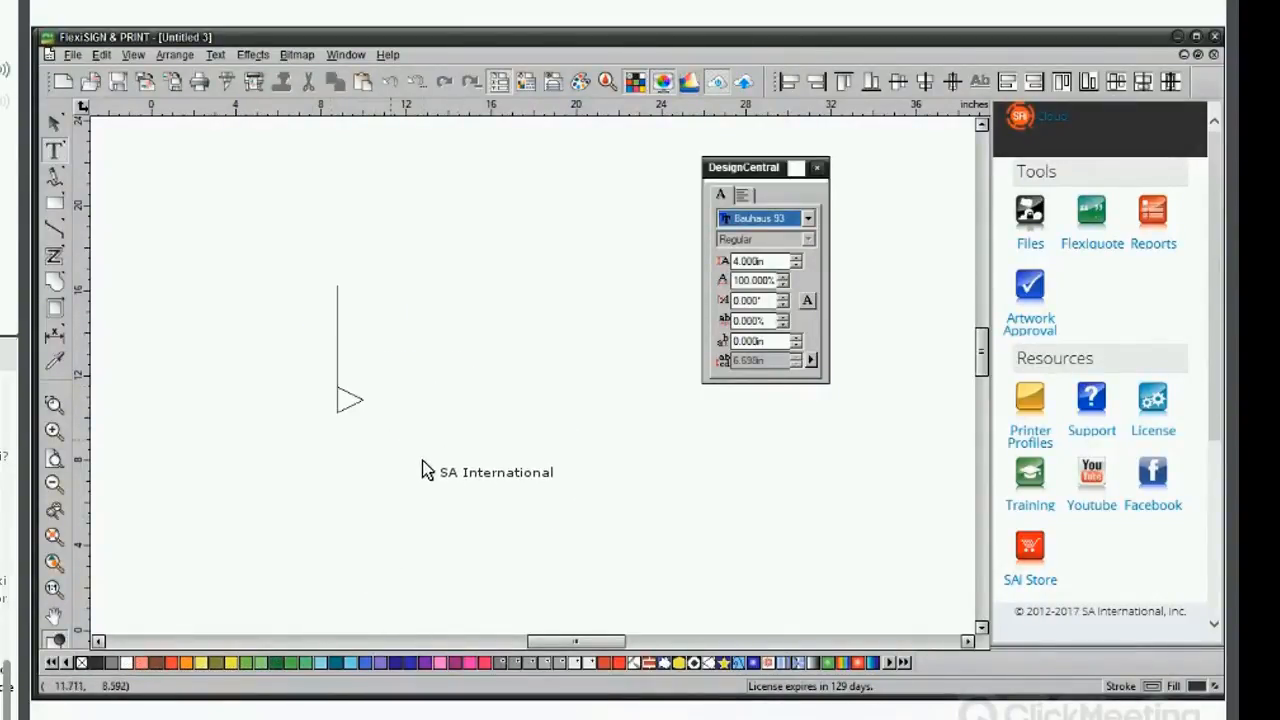
pyautogui.write('tt')
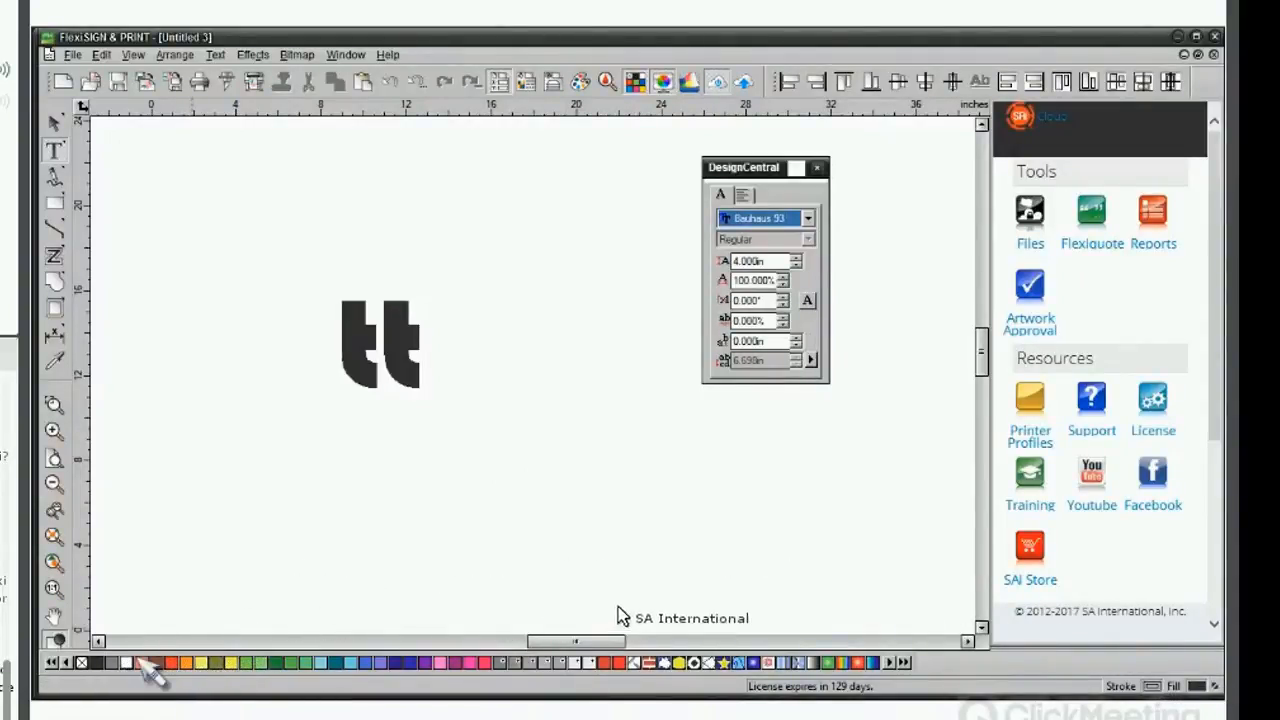
pyautogui.scroll(-1, 1075, 680)
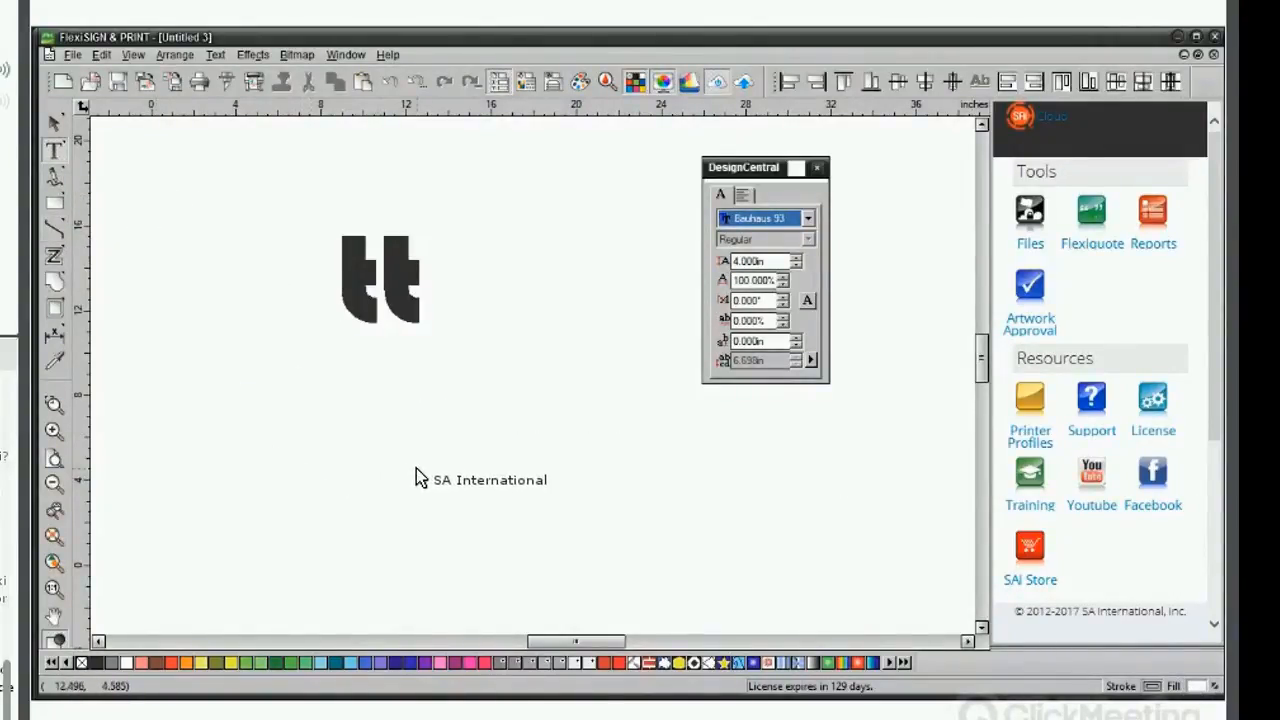
# Dismiss the drag-selection preferences without changes and delete the selected "ttt" text beneath the black "tt".
pyautogui.doubleClick(55, 122)
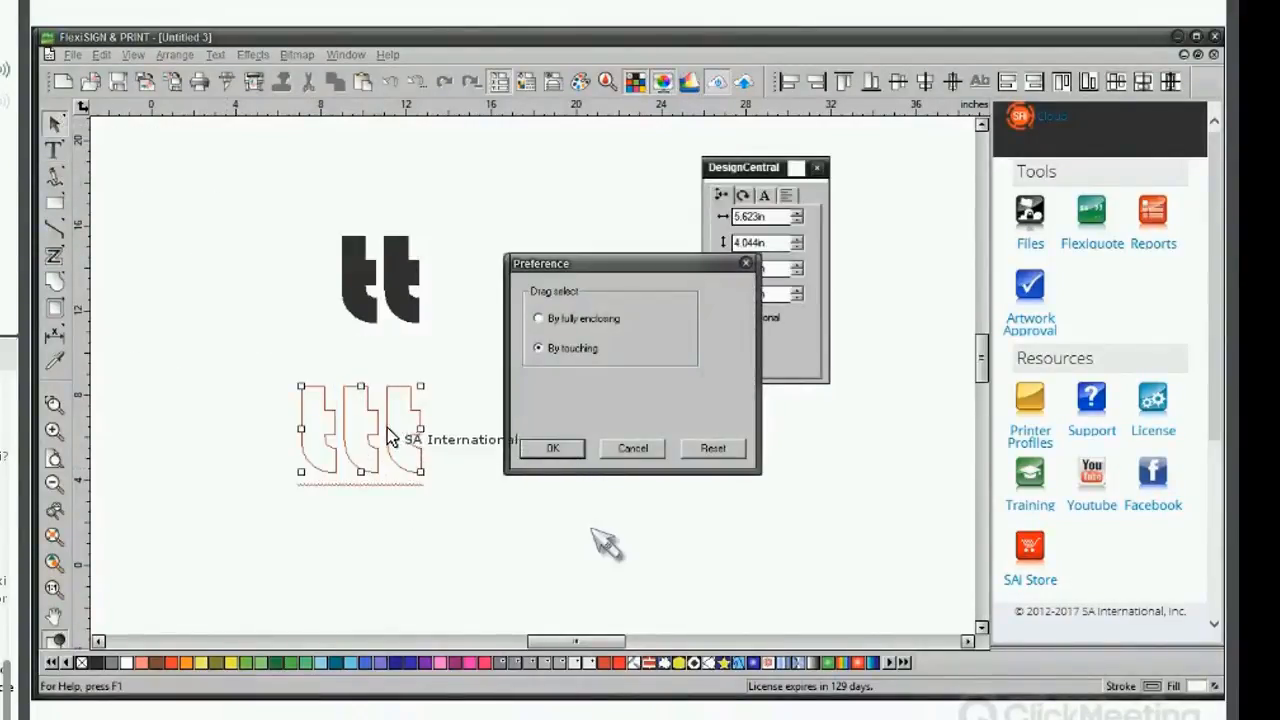
pyautogui.click(624, 448)
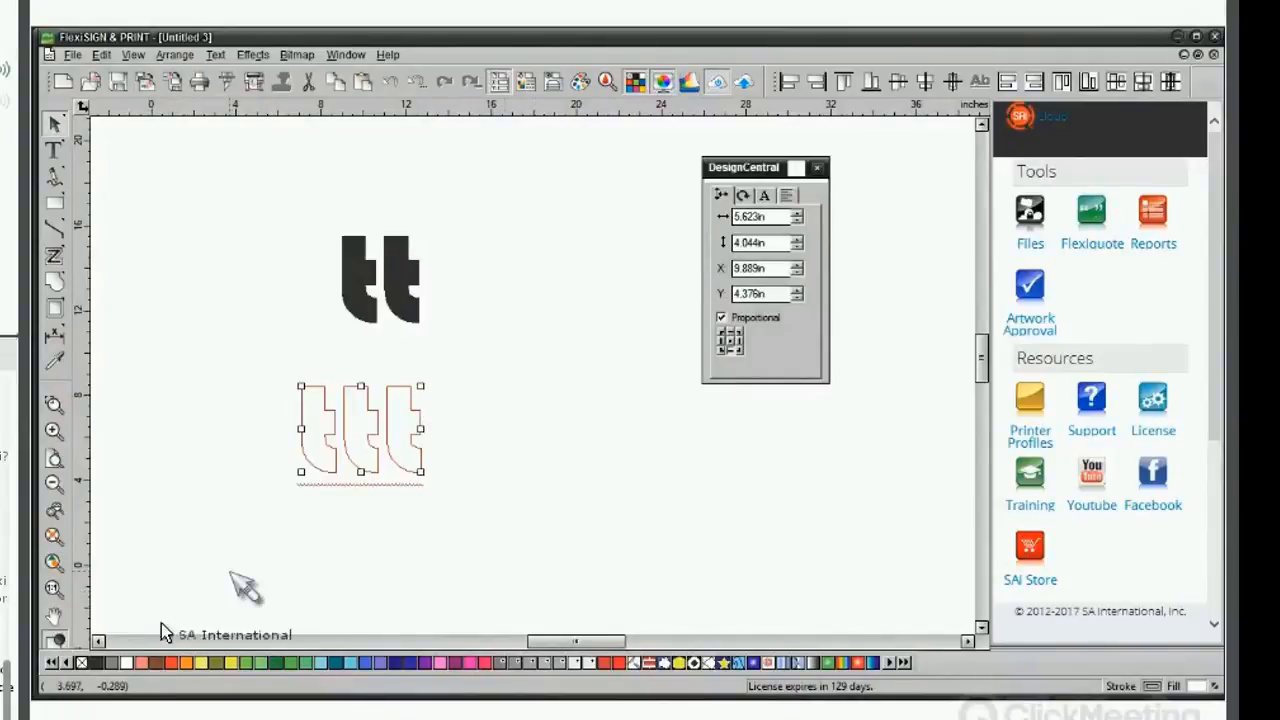
pyautogui.press('Delete')
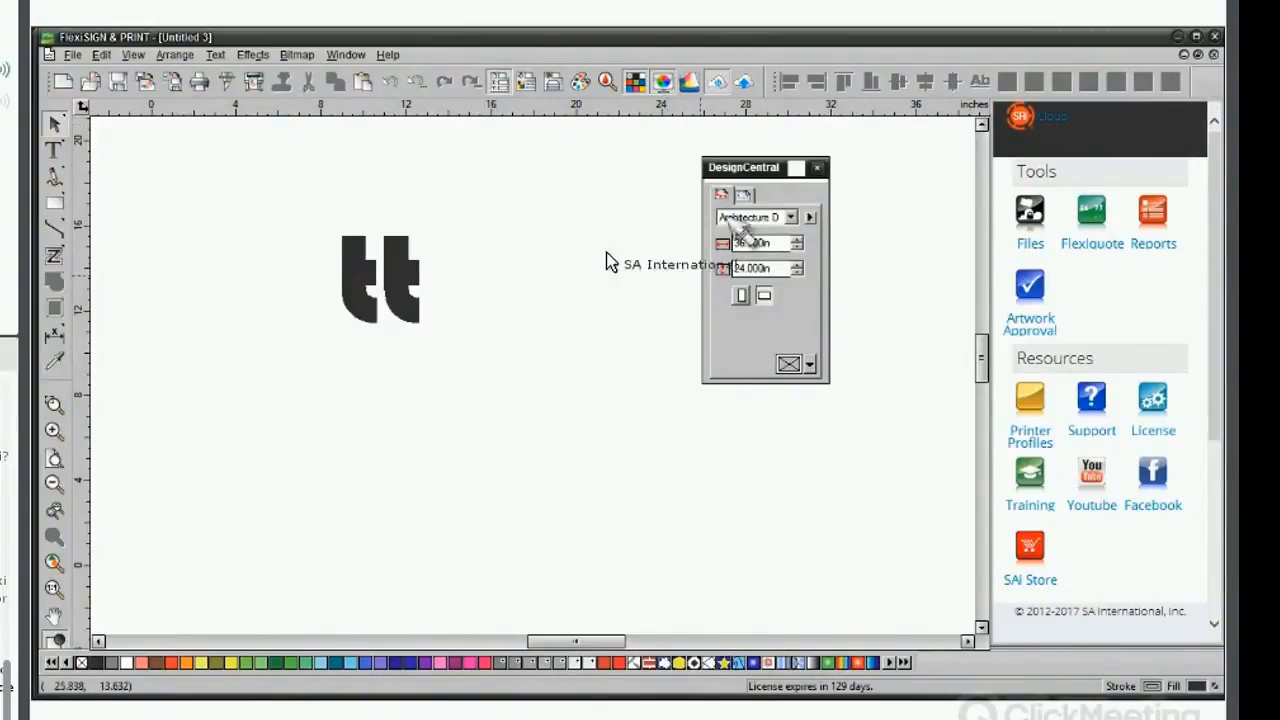
# Select the black "tt" text and open its letter height for editing.
pyautogui.click(390, 280)
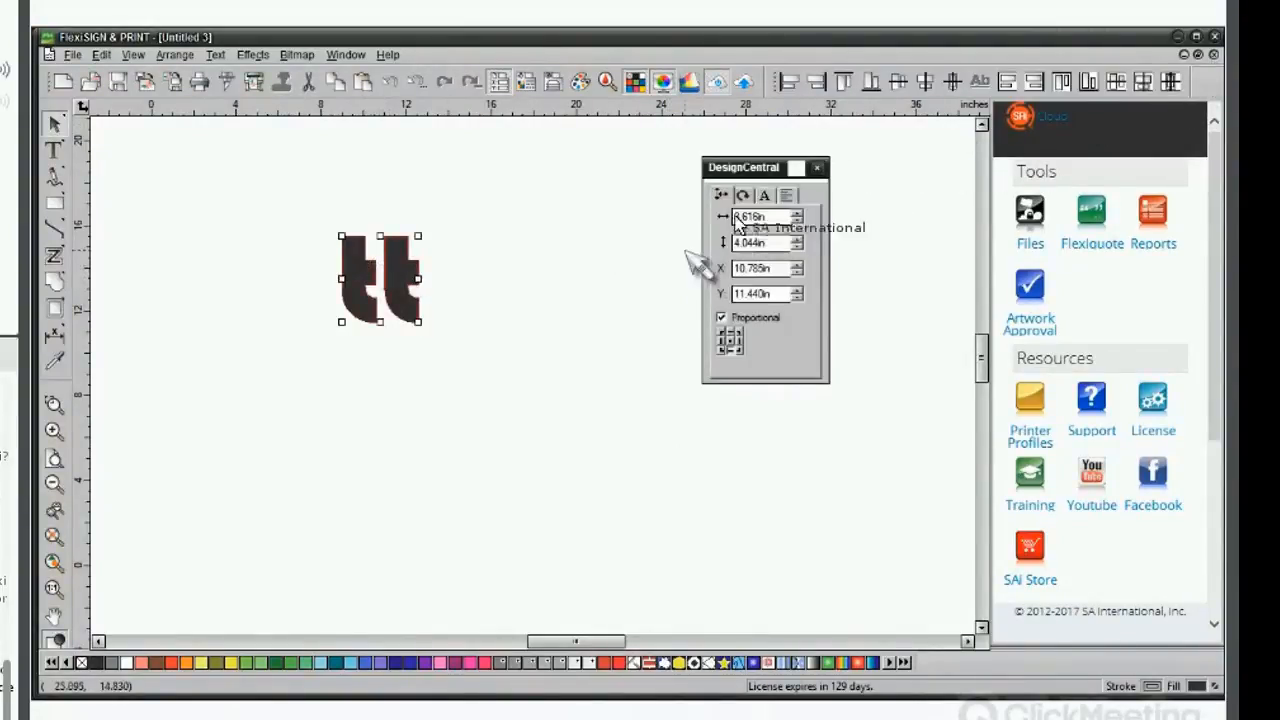
pyautogui.click(764, 195)
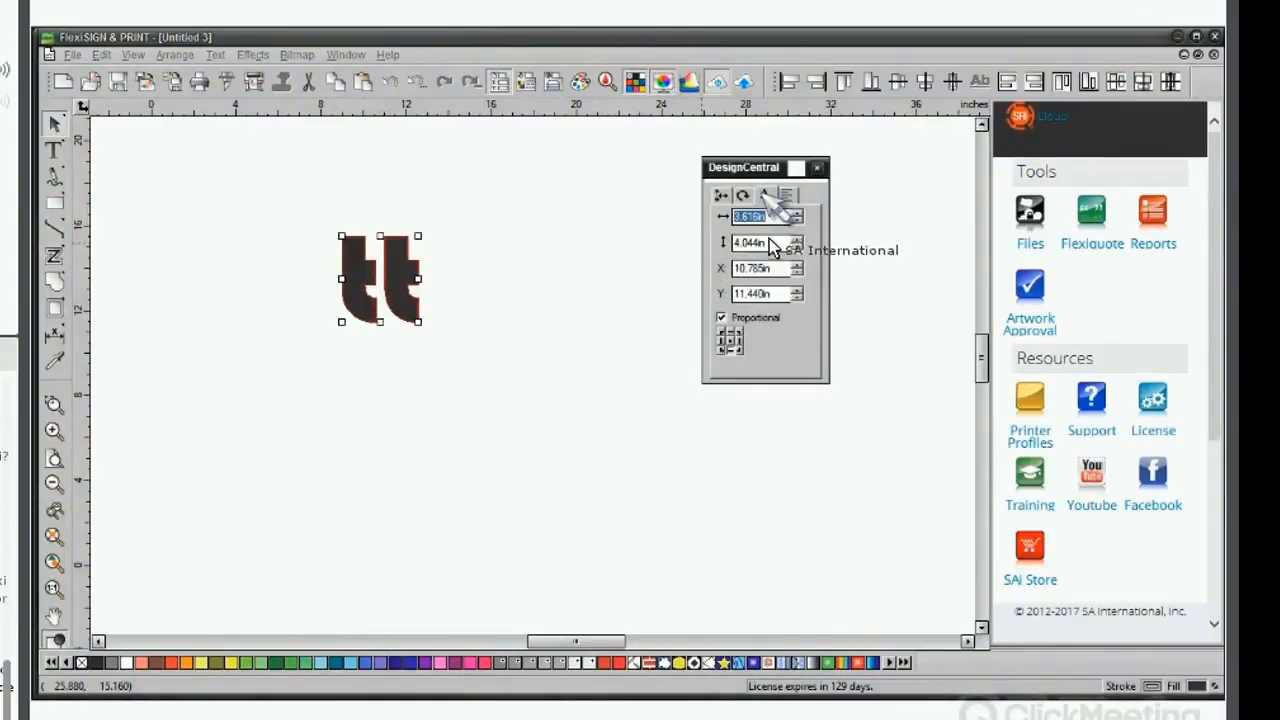
pyautogui.moveTo(775, 261); pyautogui.dragTo(708, 261)
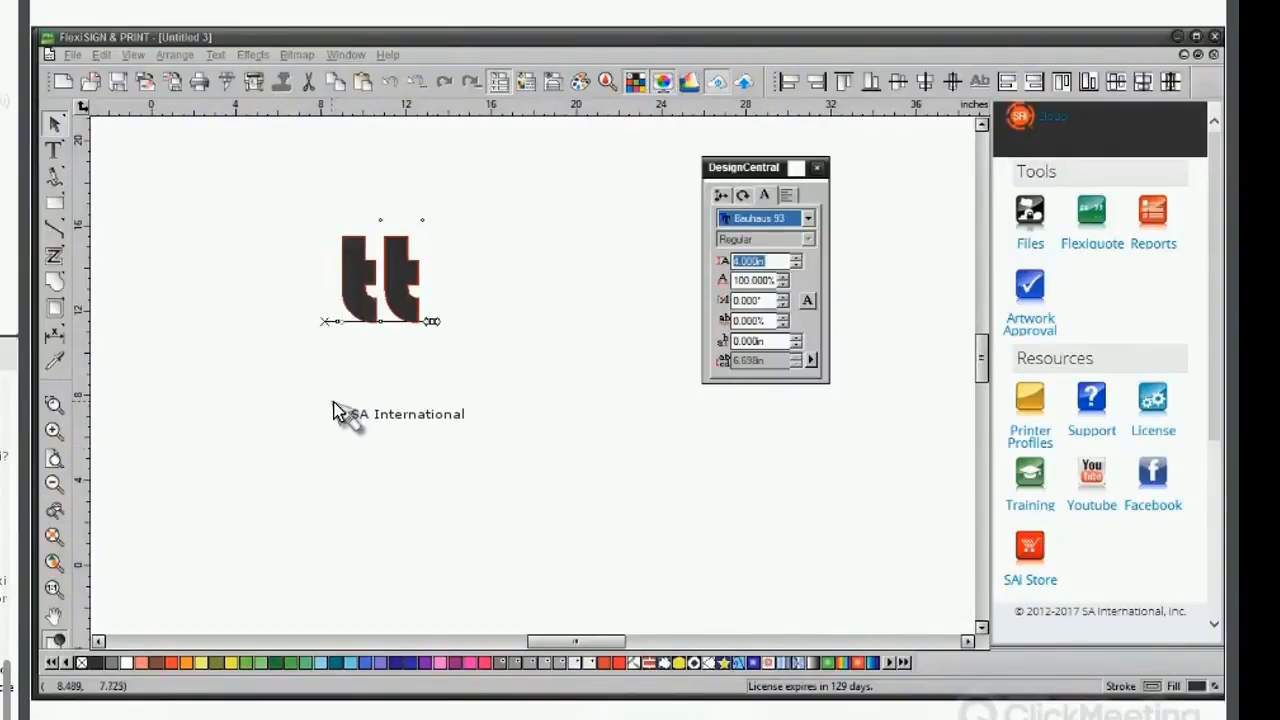
# Reselect the "tt" text, reduce its overall height to about 3.93 in, and show its character settings.
pyautogui.click(483, 260)
pyautogui.click(400, 286)
pyautogui.moveTo(380, 237); pyautogui.dragTo(367, 316)
pyautogui.click(324, 480)
pyautogui.moveTo(343, 450); pyautogui.dragTo(378, 238)
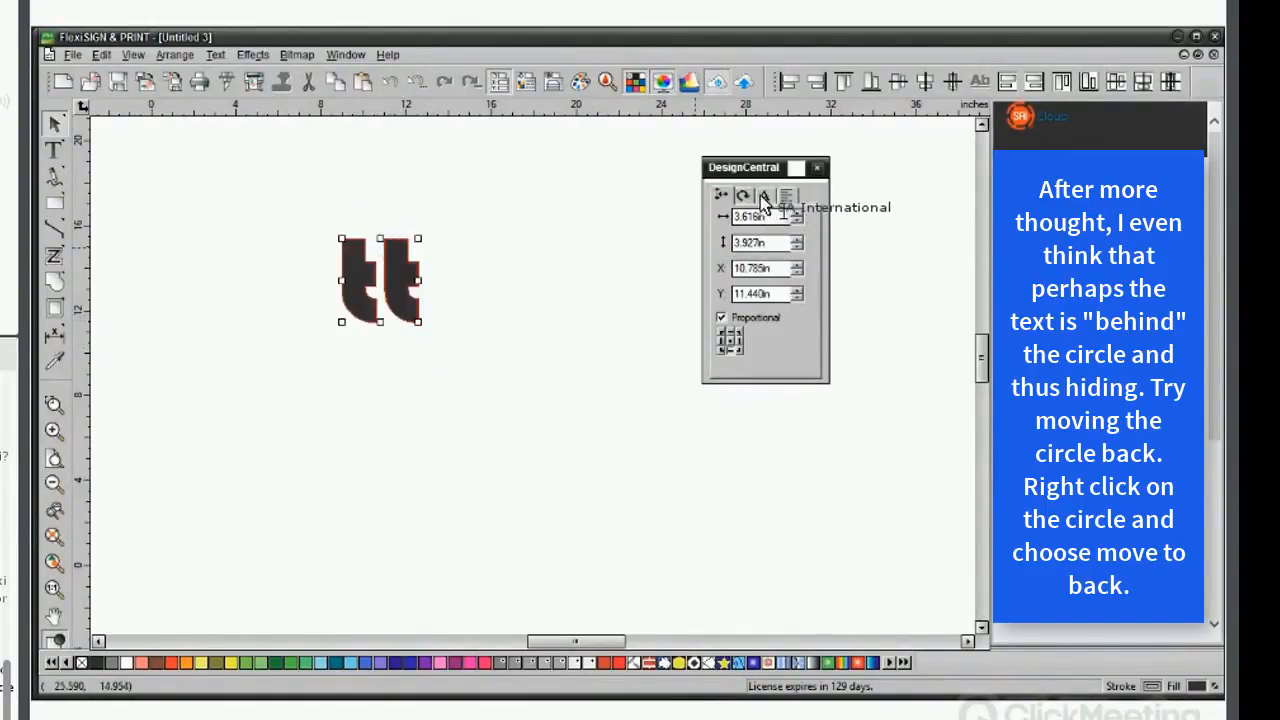
pyautogui.click(765, 195)
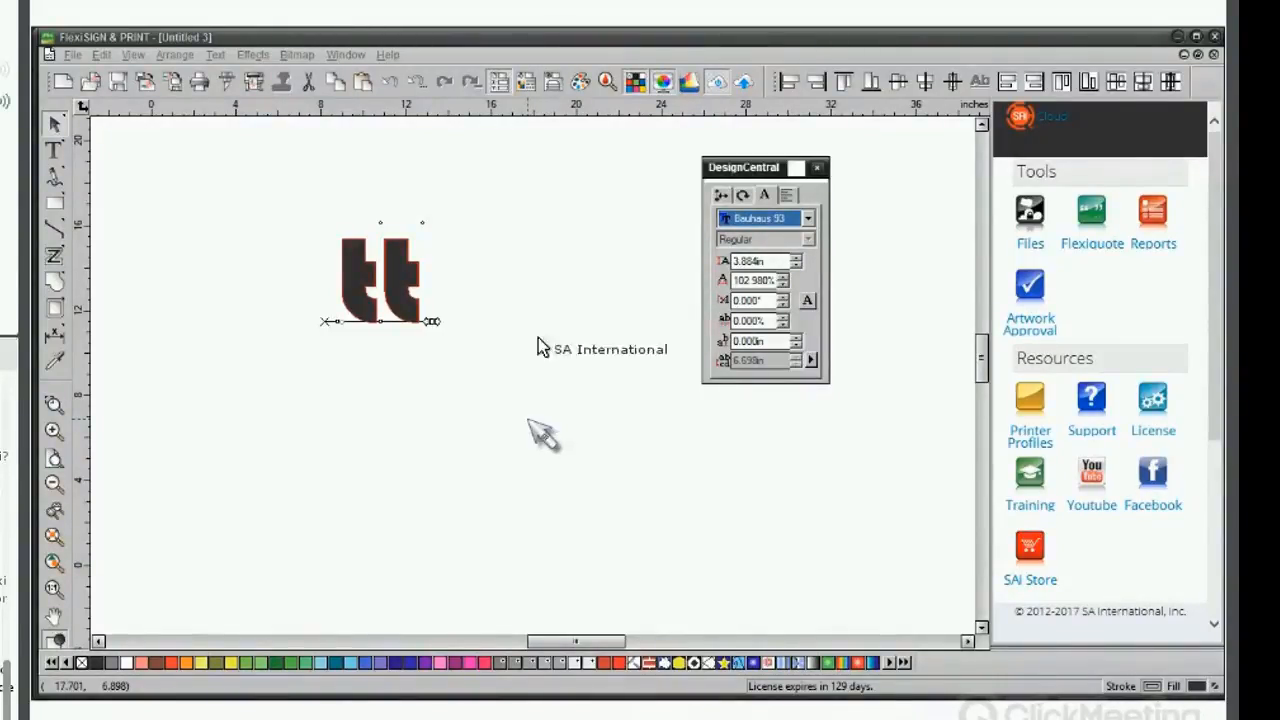
# Switch to Production Manager and open the job properties of the held Valentine's Day job.
pyautogui.moveTo(490, 40)
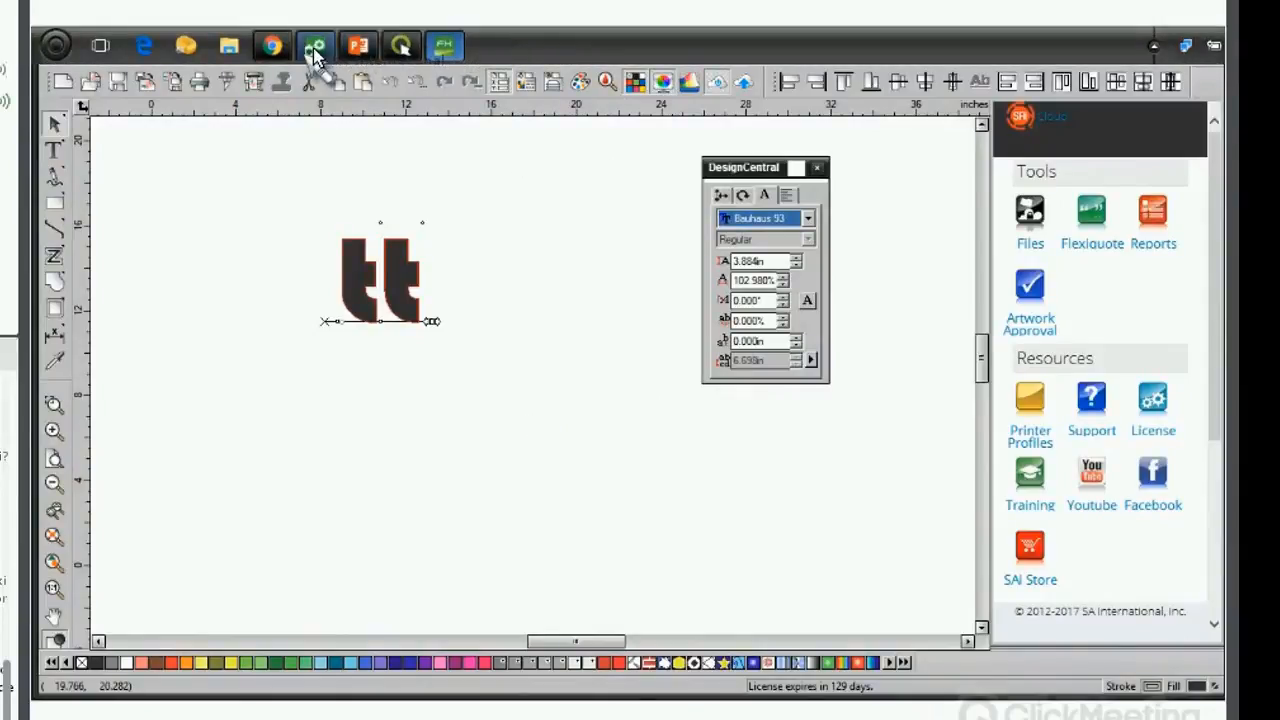
pyautogui.click(314, 48)
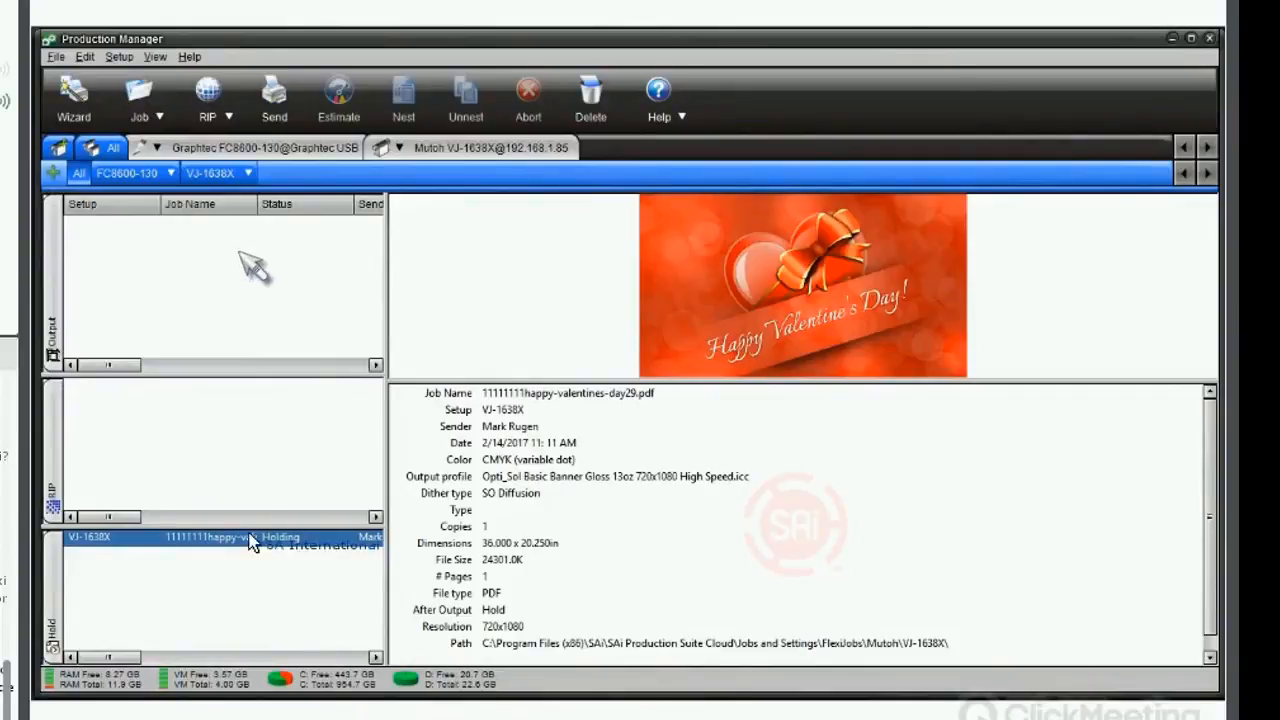
pyautogui.click(243, 585)
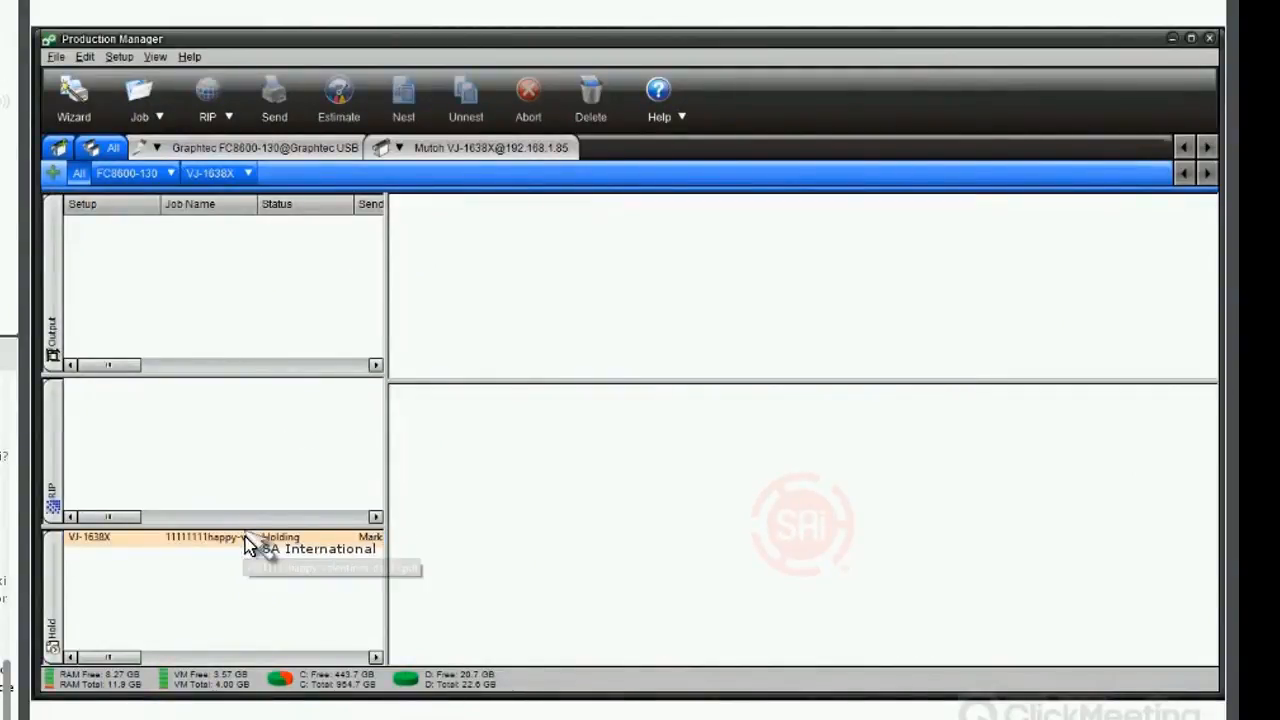
pyautogui.click(245, 540)
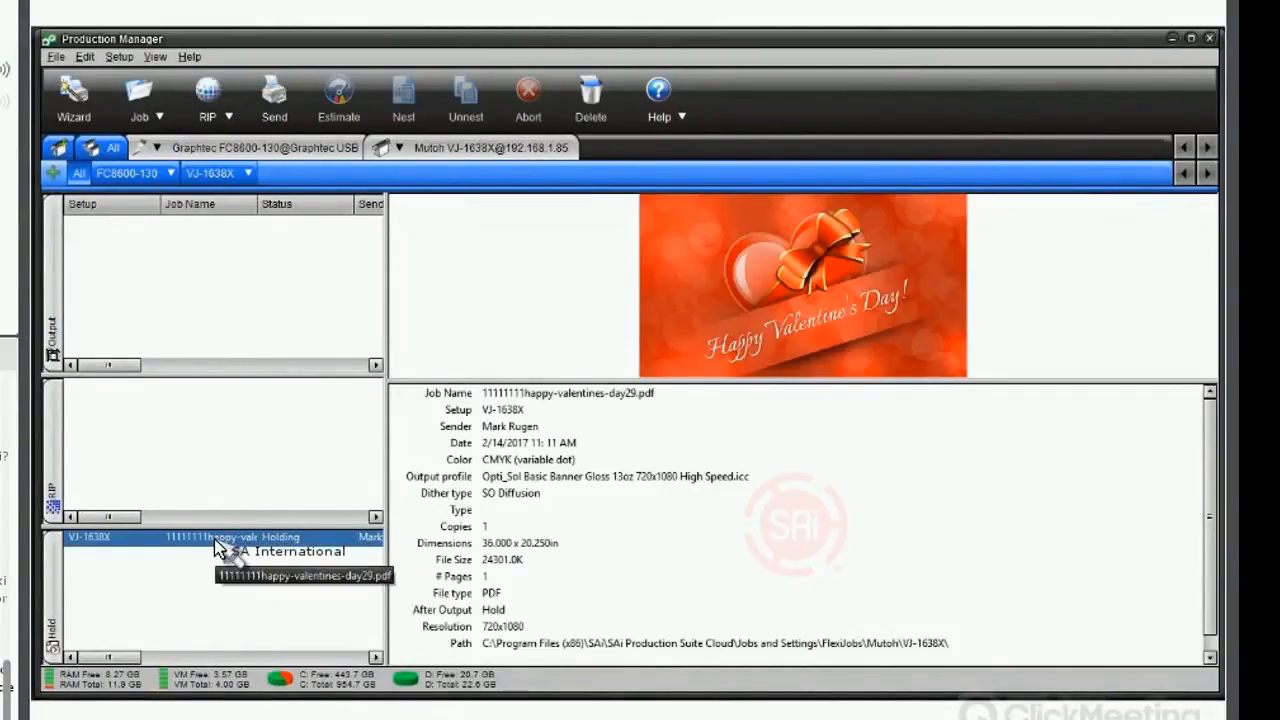
pyautogui.doubleClick(215, 545)
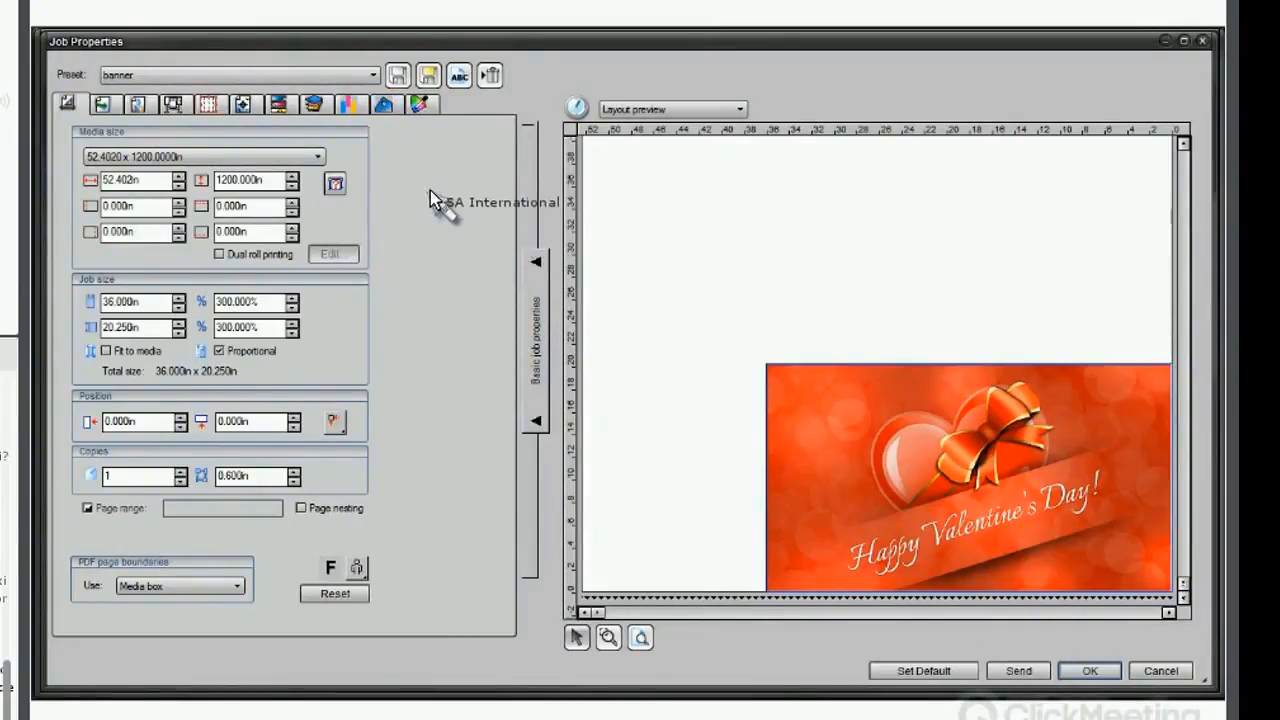
# Enable grommets in the job's finishing settings, with 3 horizontally and 4 vertically.
pyautogui.click(384, 105)
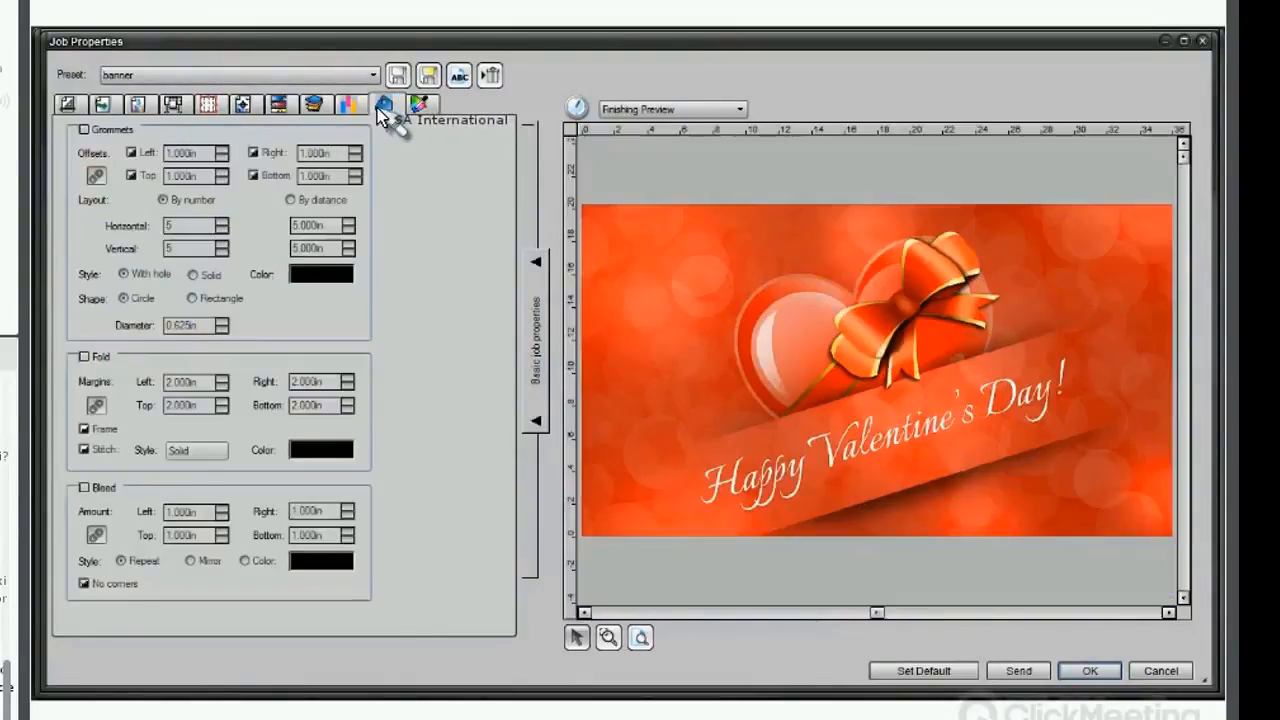
pyautogui.click(84, 130)
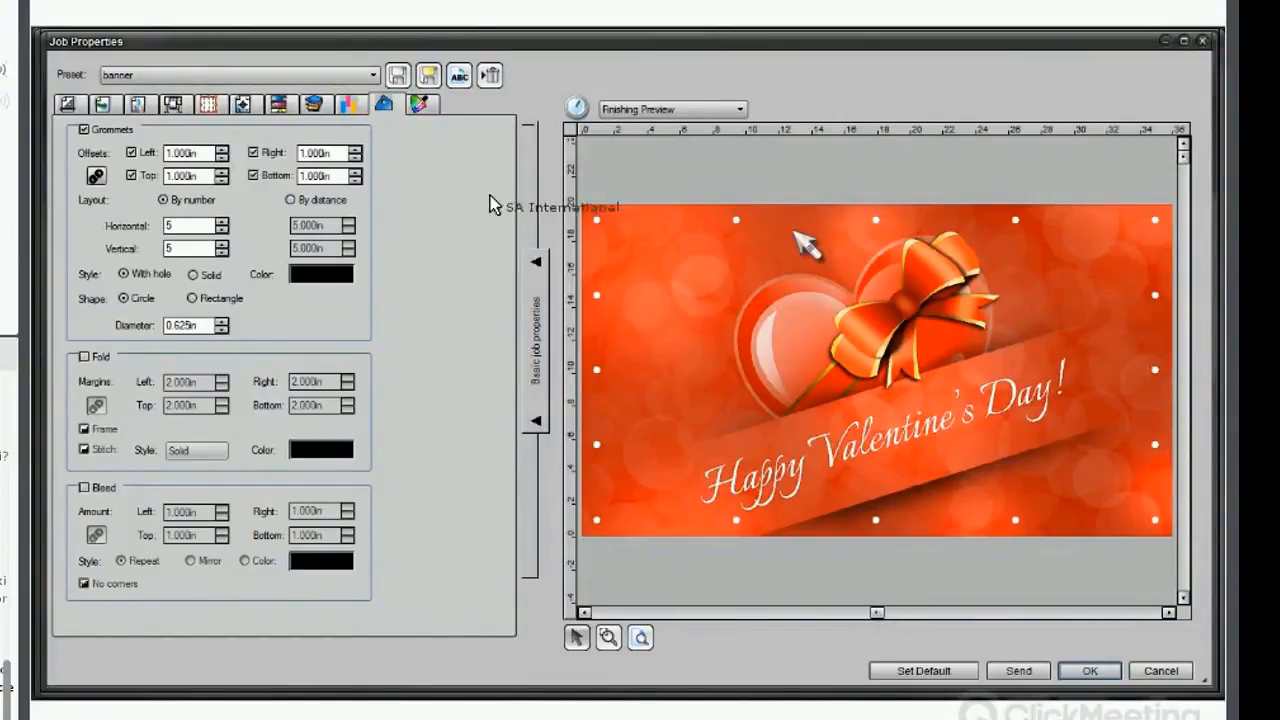
pyautogui.click(221, 230)
pyautogui.click(220, 230)
pyautogui.click(221, 252)
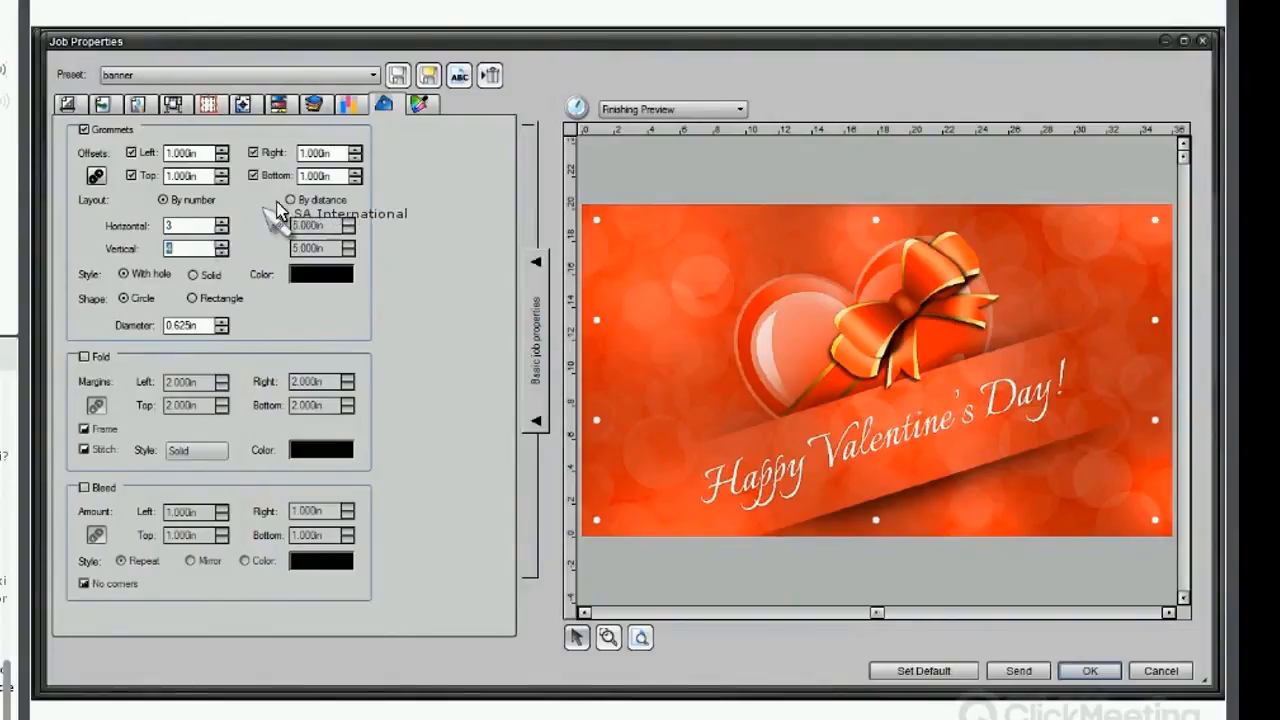
# Try the by-distance grommet layout with a horizontal spacing of 4.400 in, and return the layout to by number.
pyautogui.click(291, 200)
pyautogui.click(348, 231)
pyautogui.click(347, 231)
pyautogui.click(346, 231)
pyautogui.click(346, 231)
pyautogui.click(345, 230)
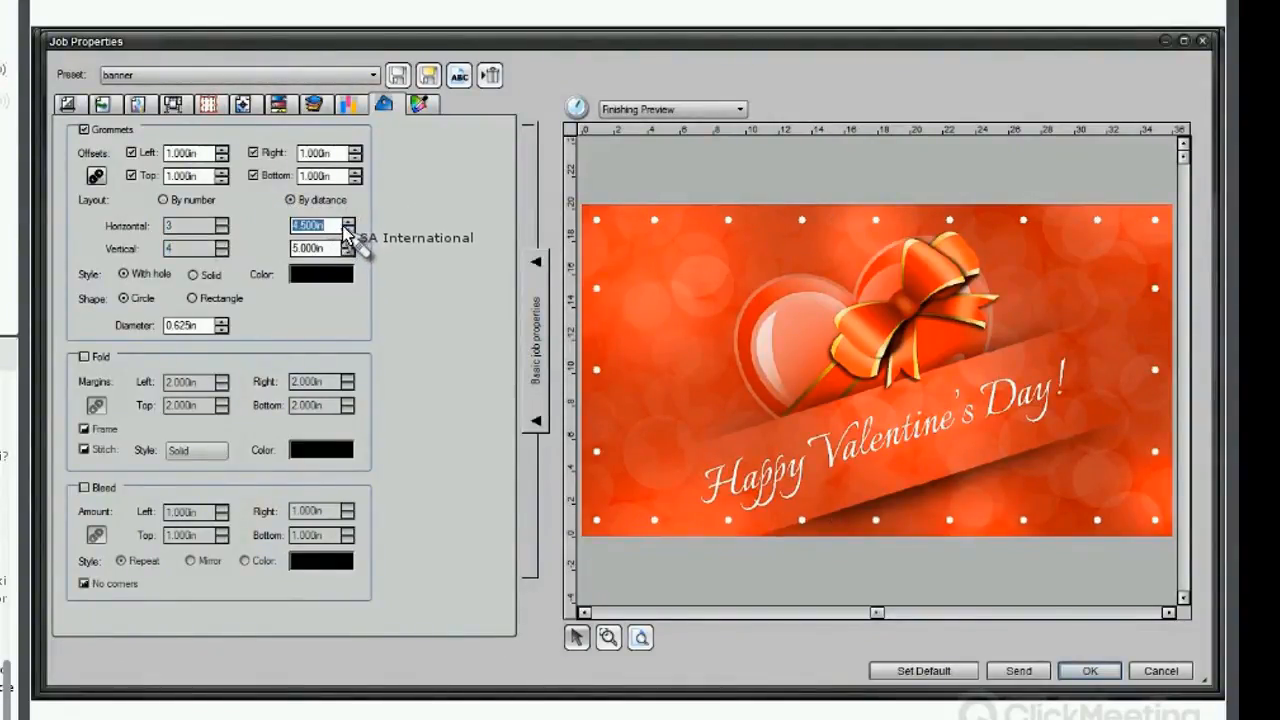
pyautogui.click(346, 230)
pyautogui.click(346, 230)
pyautogui.click(346, 231)
pyautogui.click(345, 231)
pyautogui.click(345, 231)
pyautogui.click(346, 222)
pyautogui.click(346, 222)
pyautogui.click(346, 222)
pyautogui.click(346, 222)
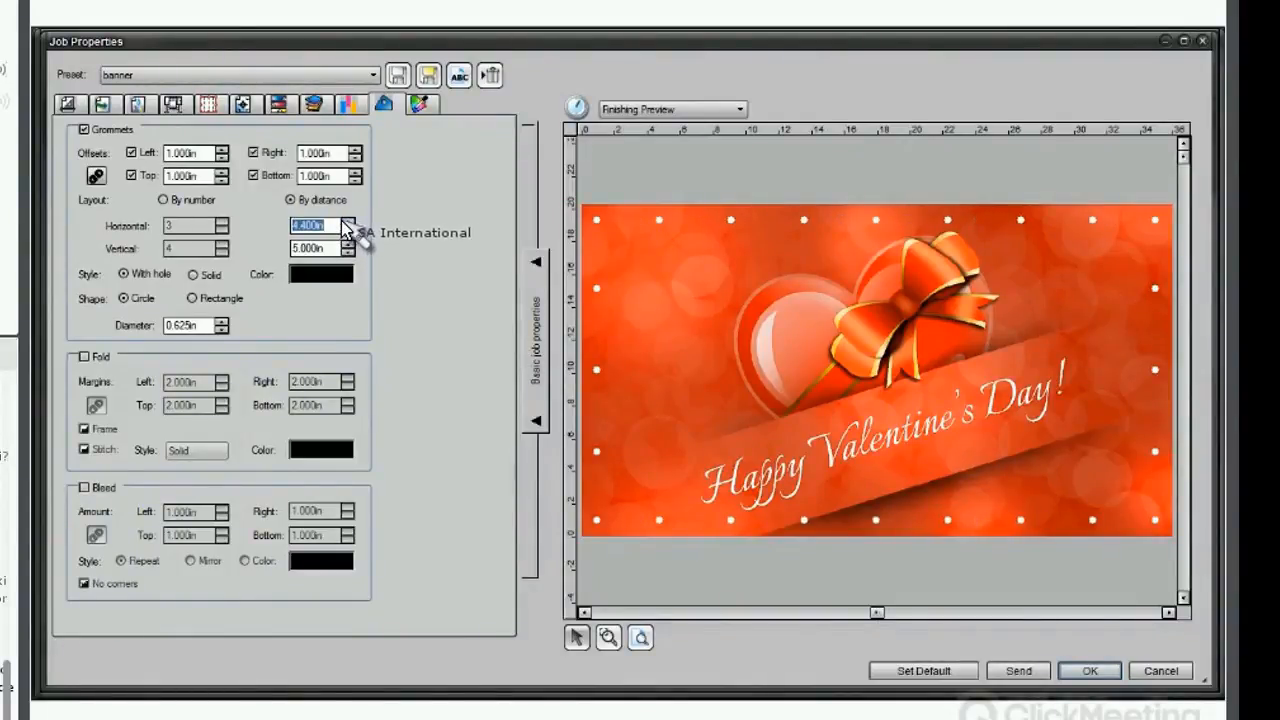
pyautogui.click(163, 201)
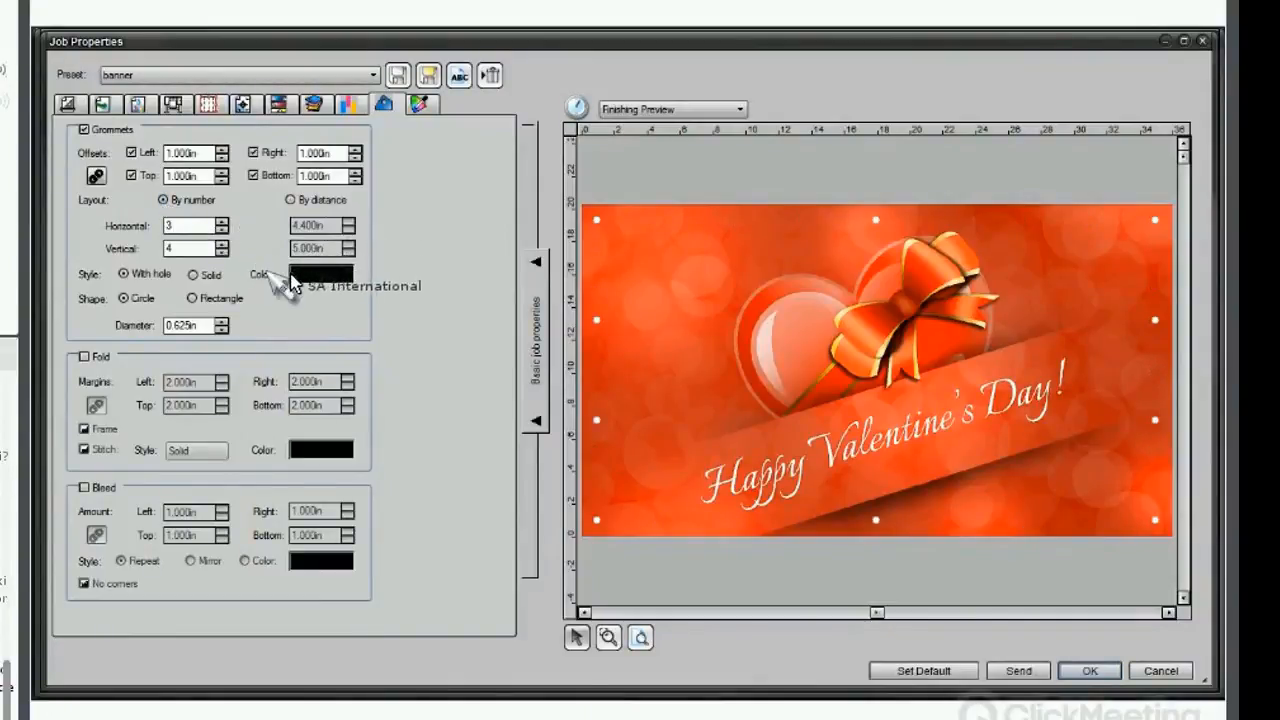
# Try green as the grommet color, and set the color back to black.
pyautogui.click(320, 274)
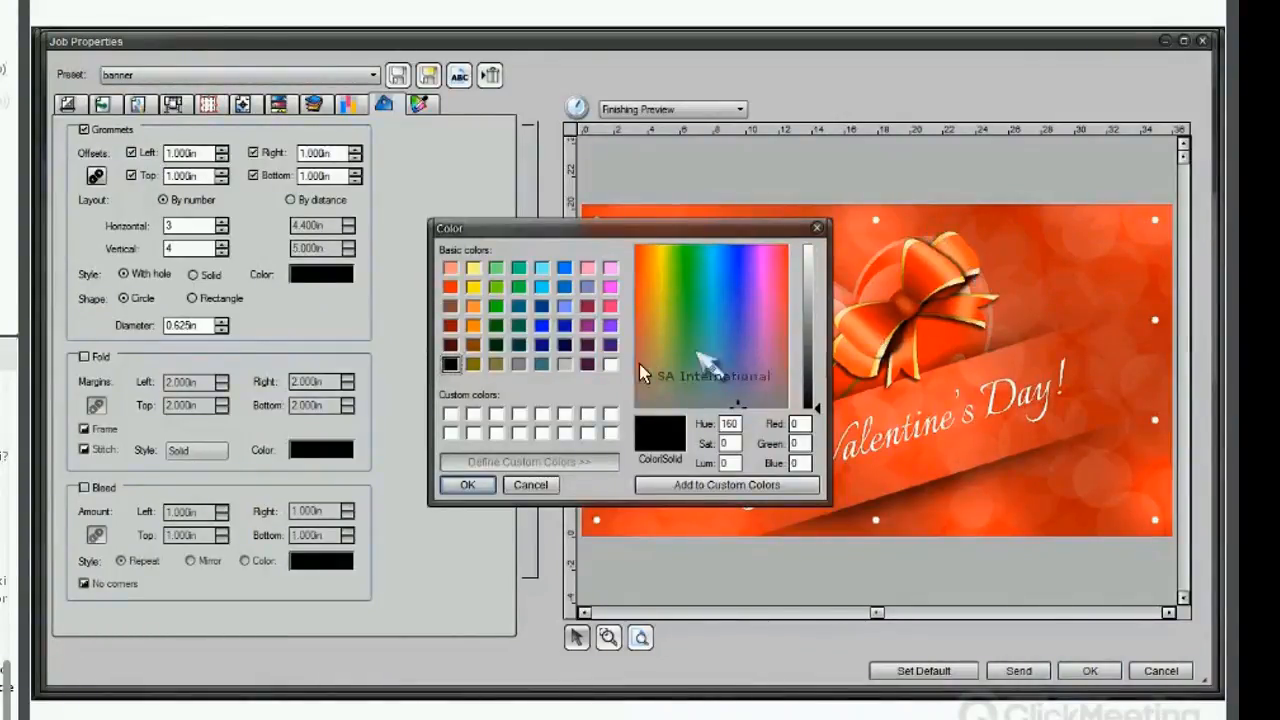
pyautogui.click(494, 306)
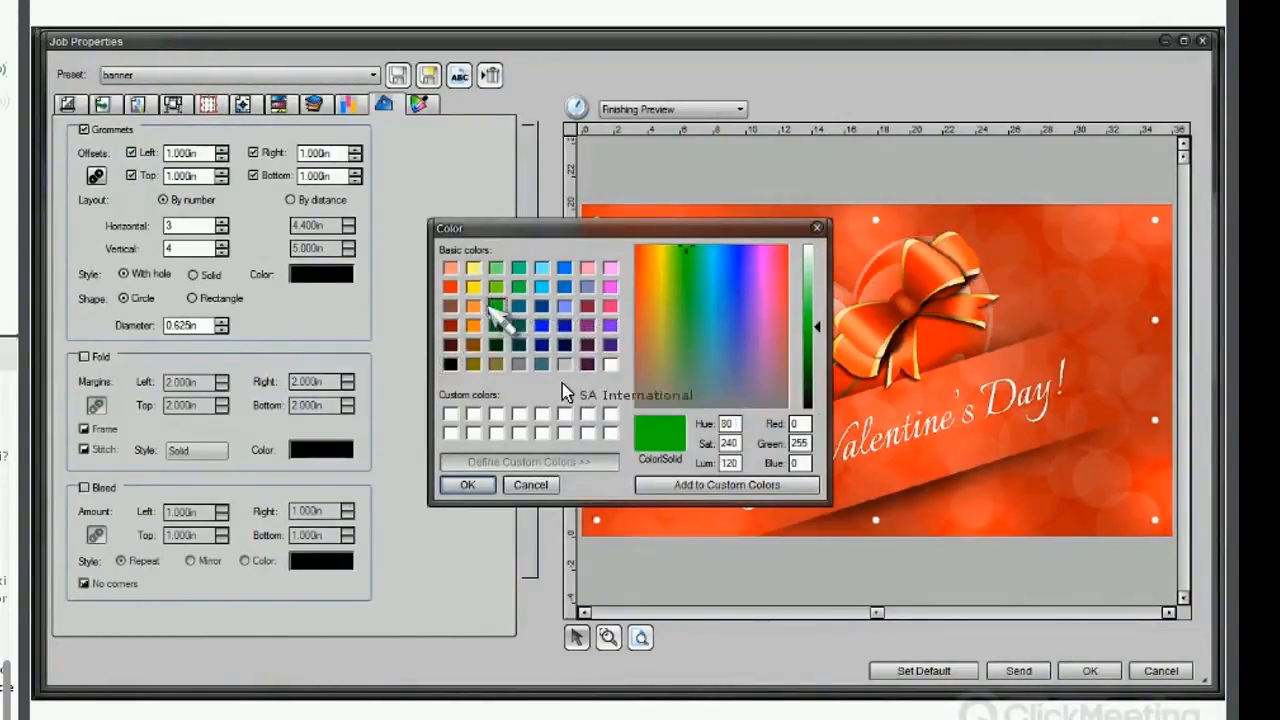
pyautogui.click(469, 486)
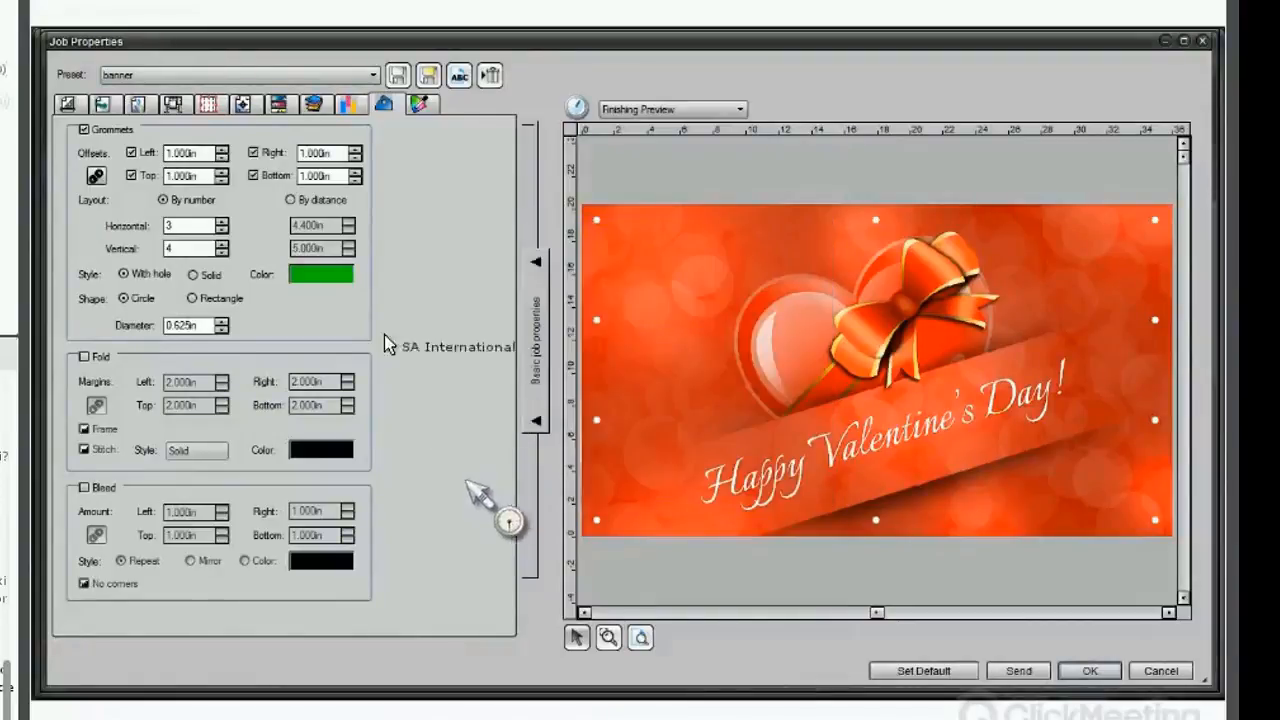
pyautogui.click(322, 276)
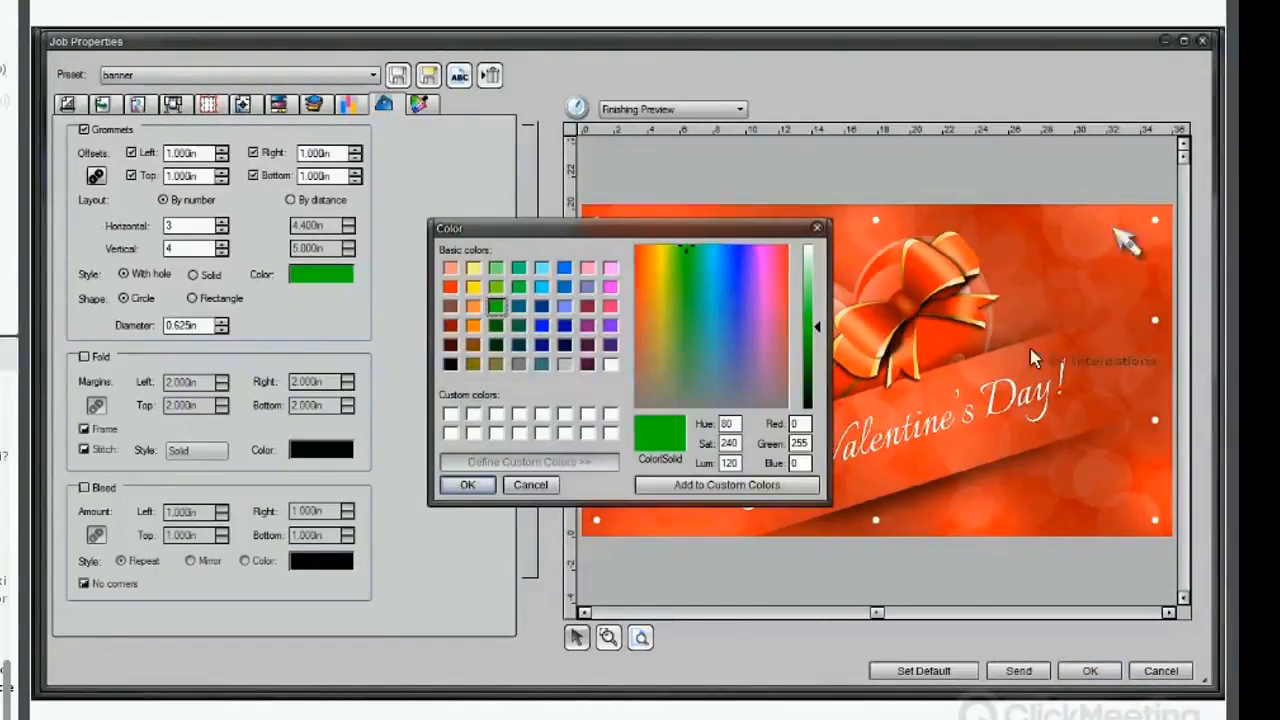
pyautogui.click(450, 364)
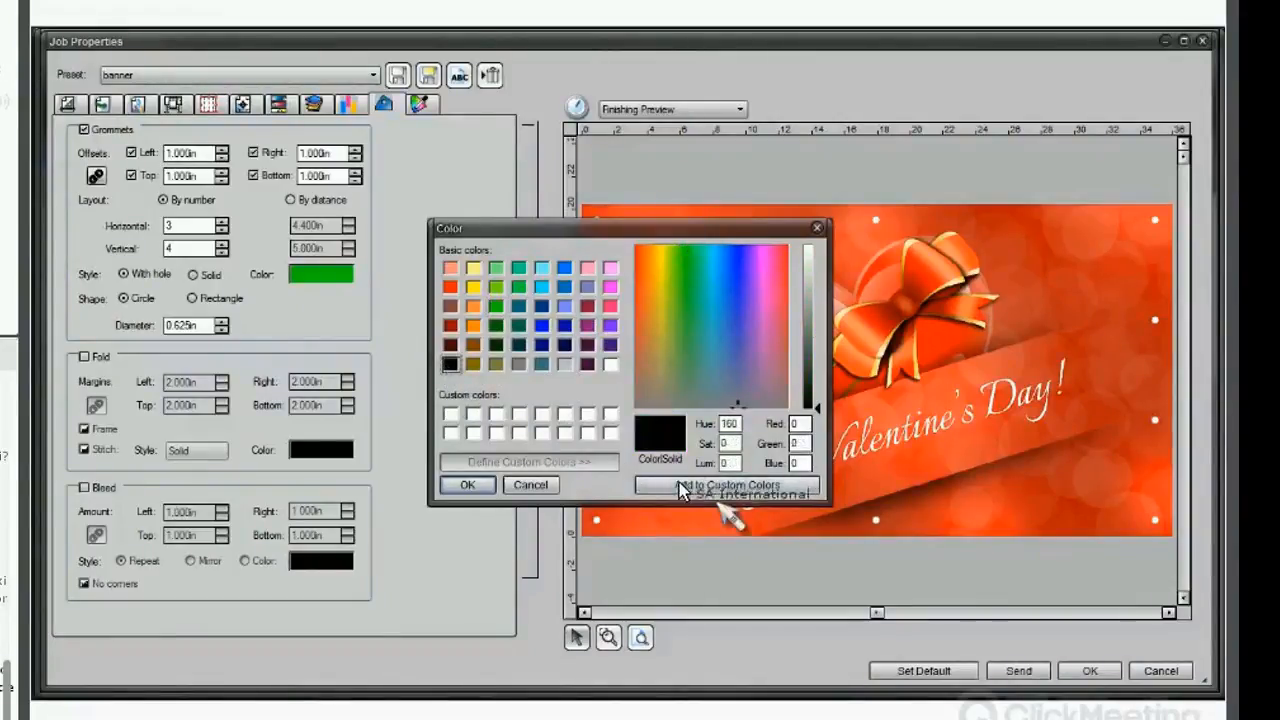
pyautogui.click(467, 484)
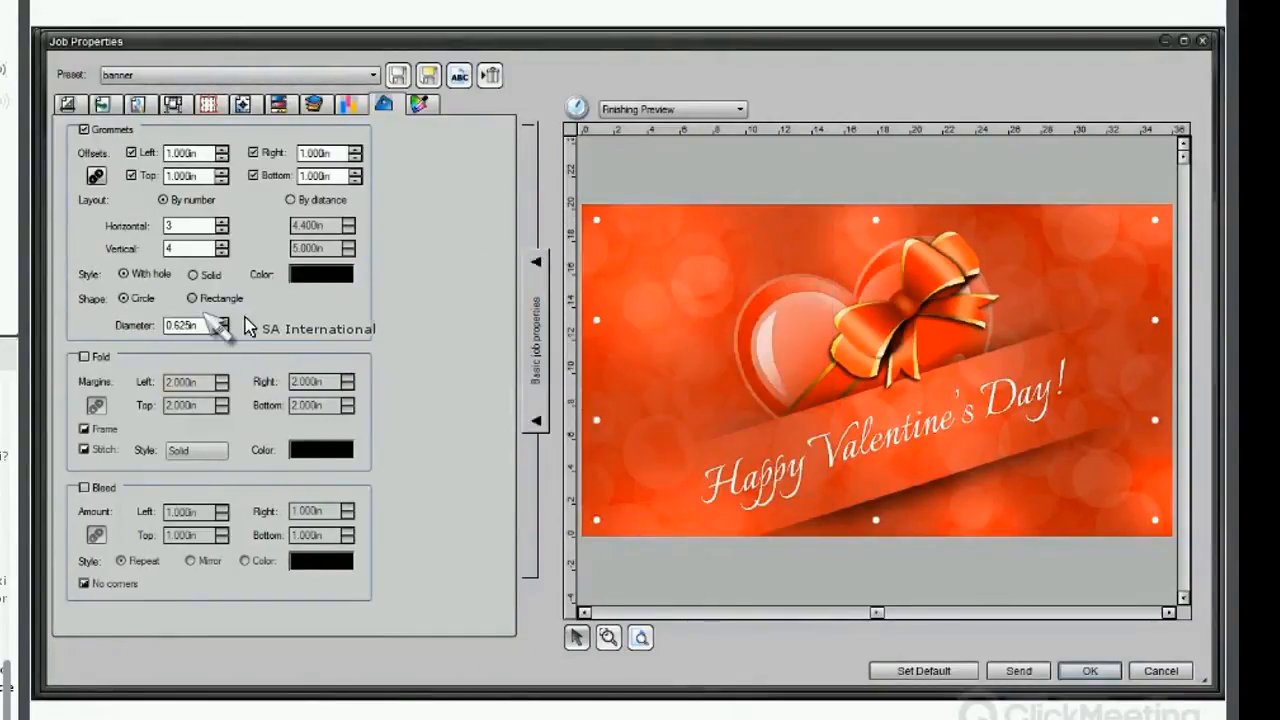
# Enable the fold and the bleed for the banner, and disable No corners so that the bleed fills the corners.
pyautogui.click(84, 356)
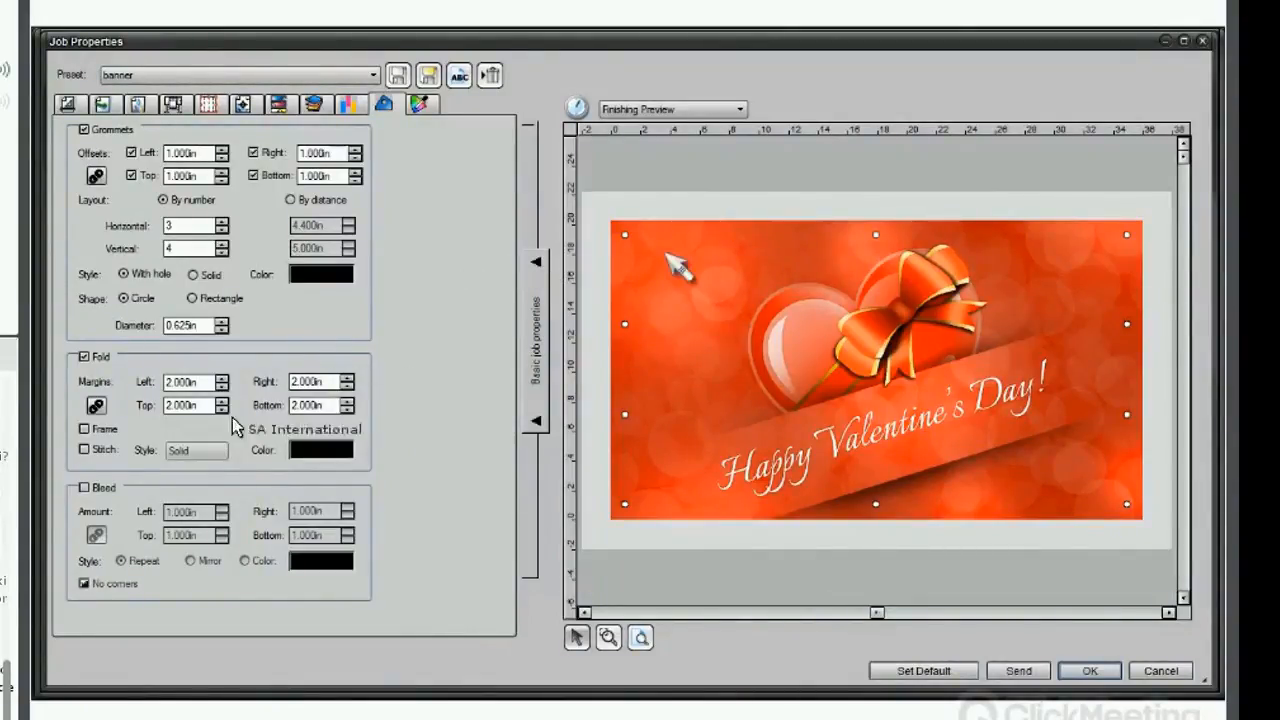
pyautogui.click(84, 488)
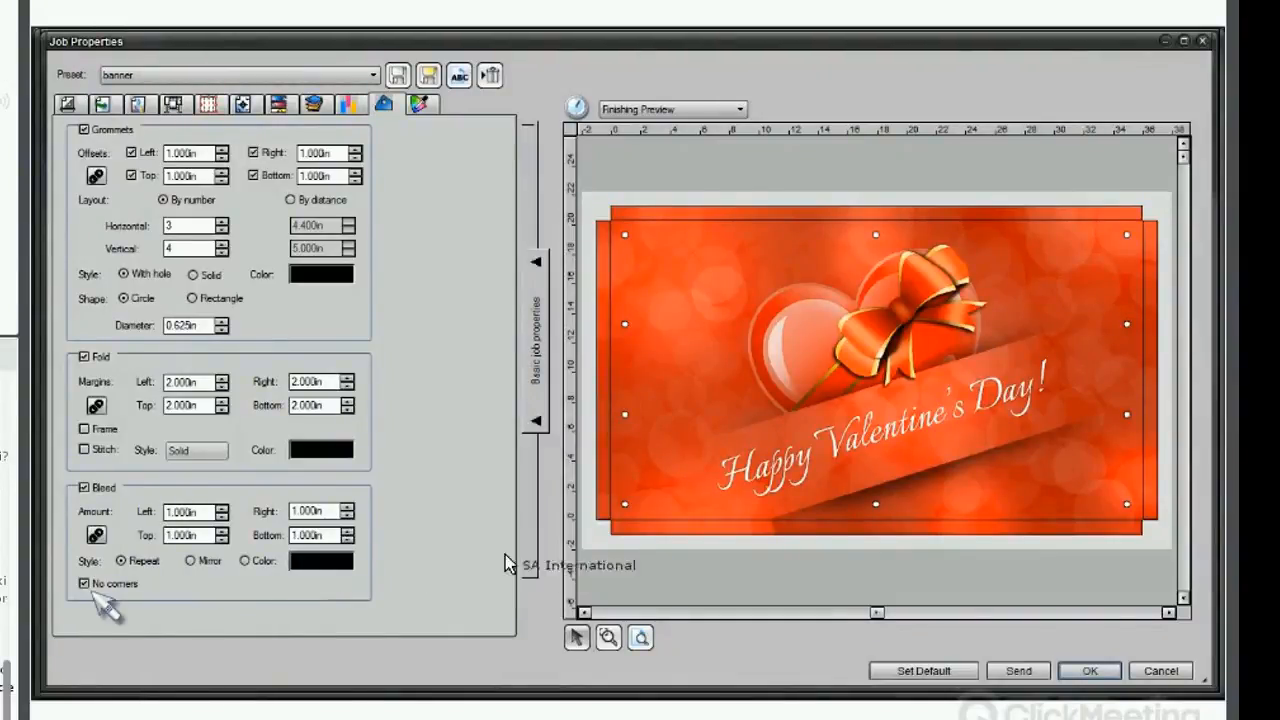
pyautogui.click(606, 641)
pyautogui.moveTo(632, 506); pyautogui.dragTo(595, 552)
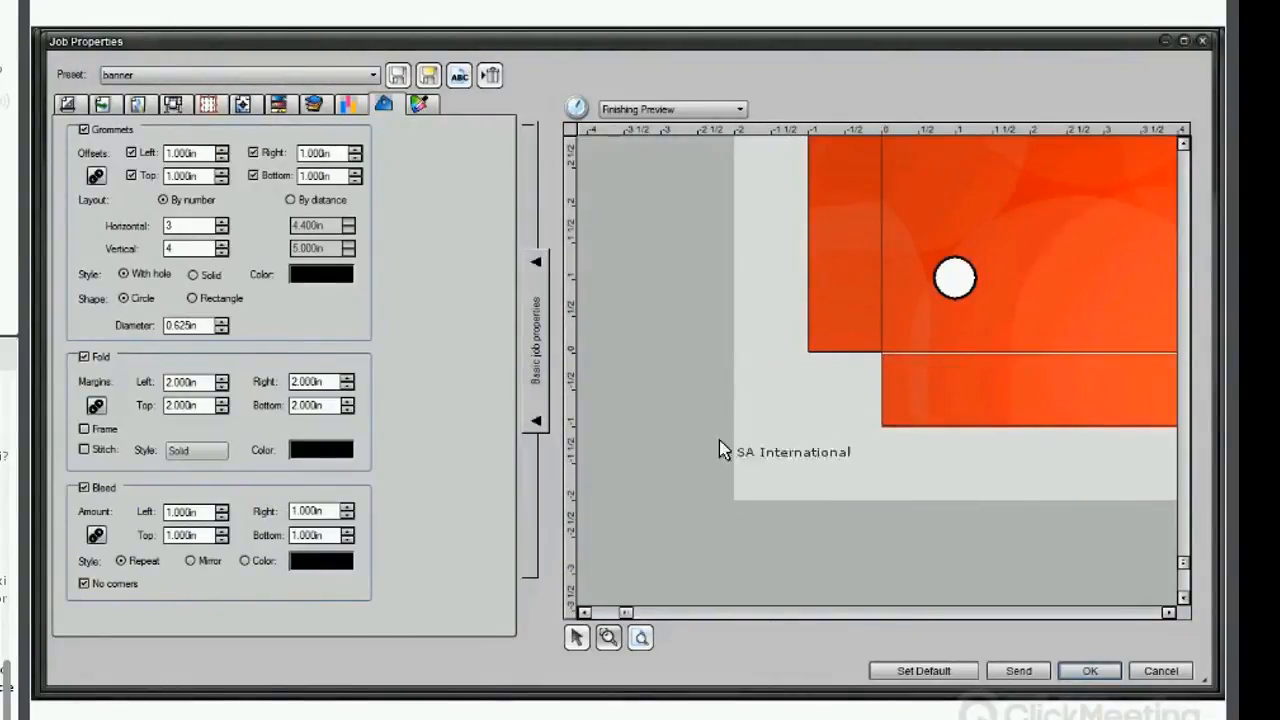
pyautogui.click(84, 585)
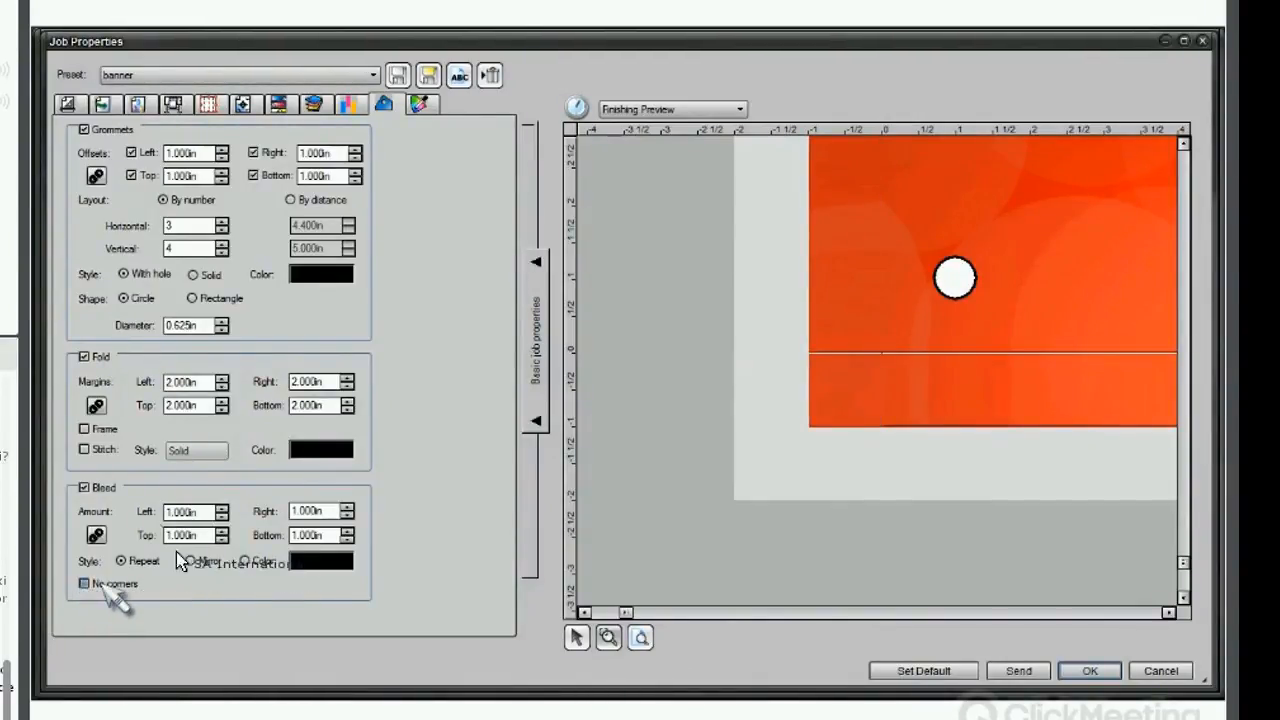
# Try the fold's Stitch and Frame options one after the other, switching each off again.
pyautogui.click(84, 451)
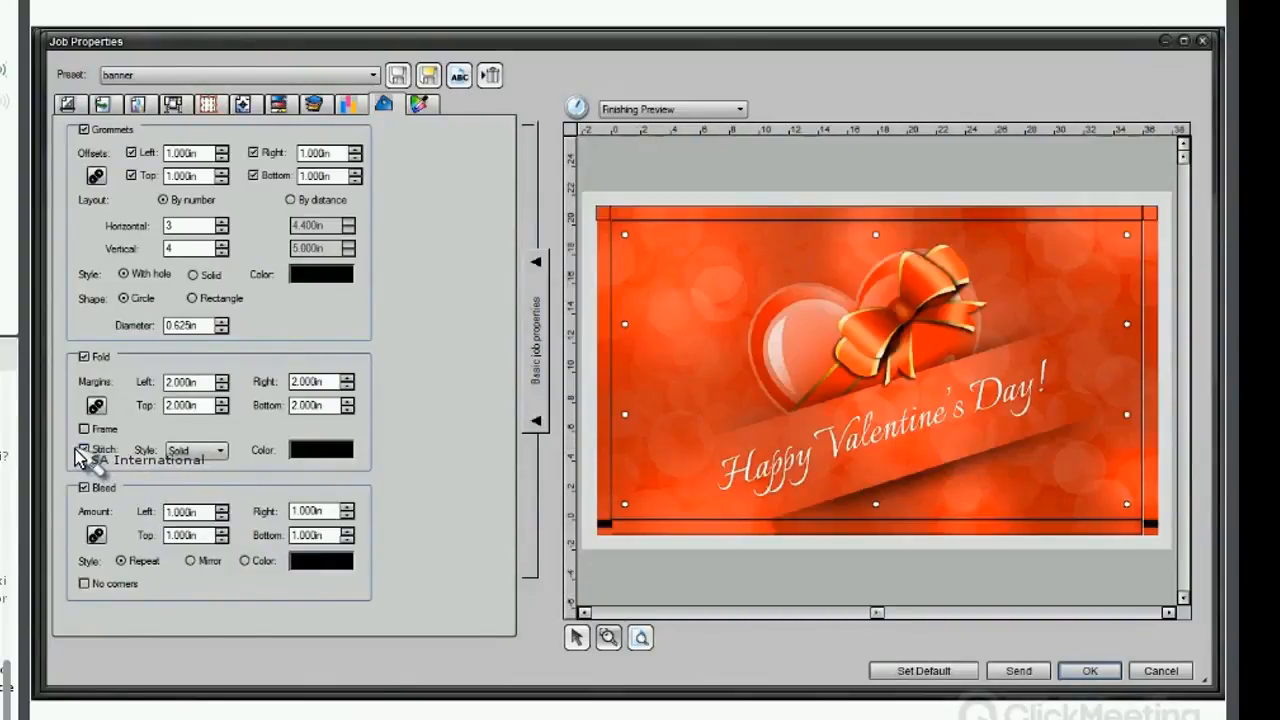
pyautogui.click(84, 451)
pyautogui.click(83, 430)
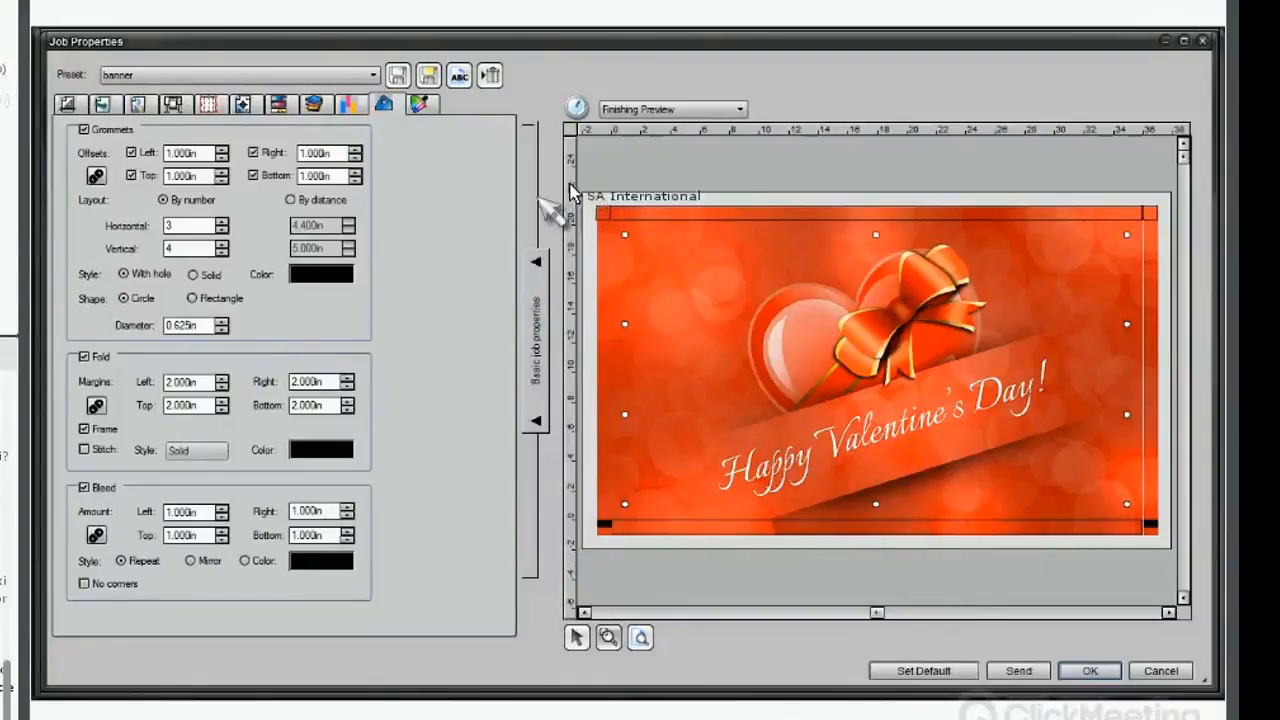
pyautogui.click(84, 429)
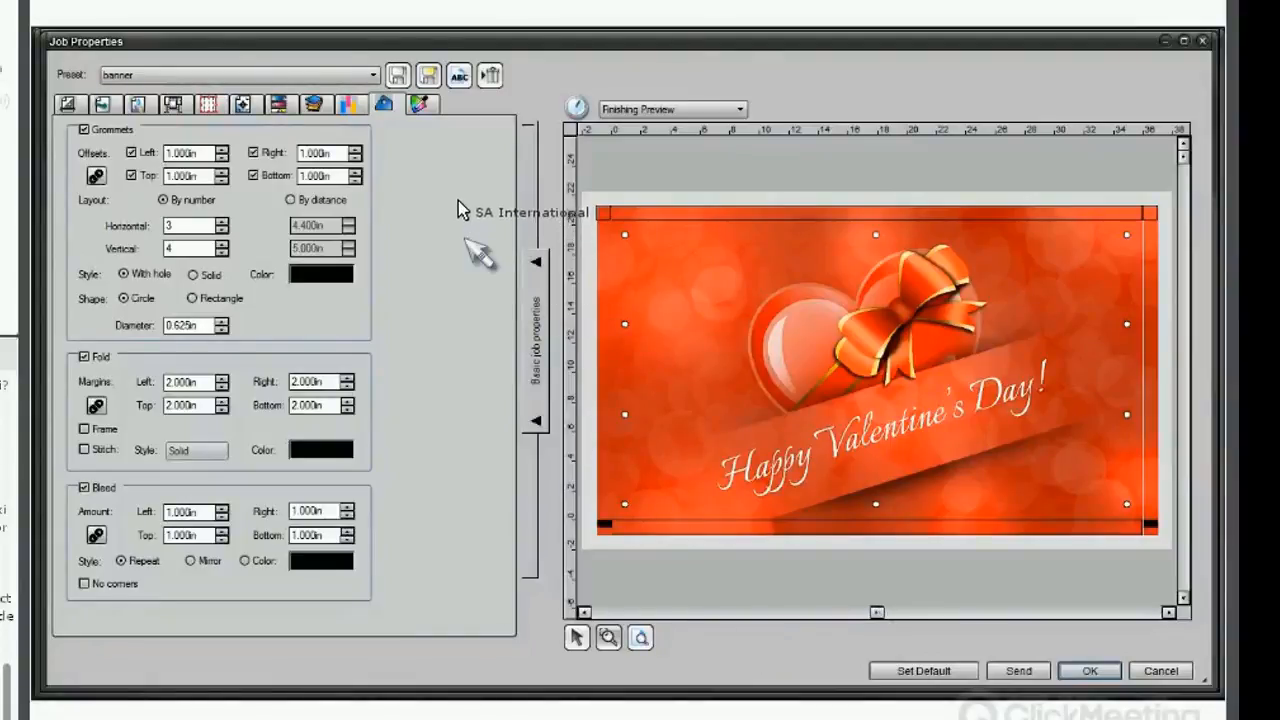
# Cancel the job properties, switch to FlexiSIGN & PRINT, and delete all the text objects from the drawing.
pyautogui.click(1160, 672)
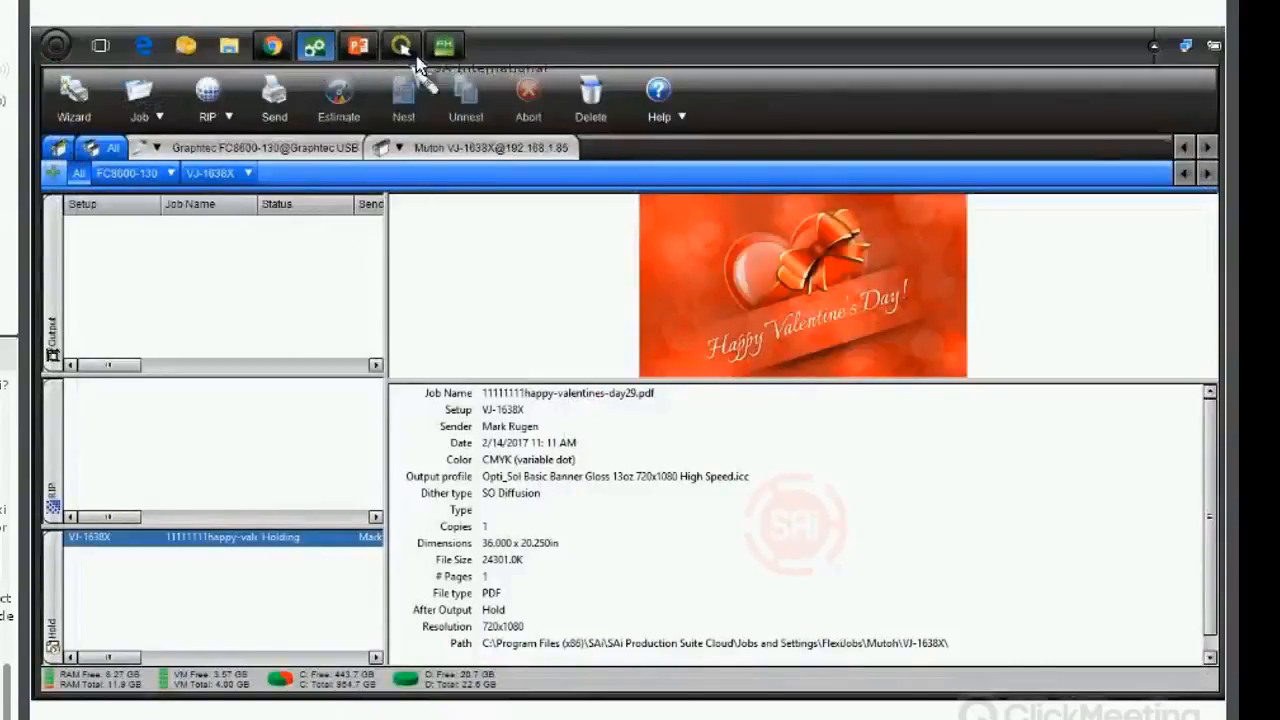
pyautogui.click(444, 47)
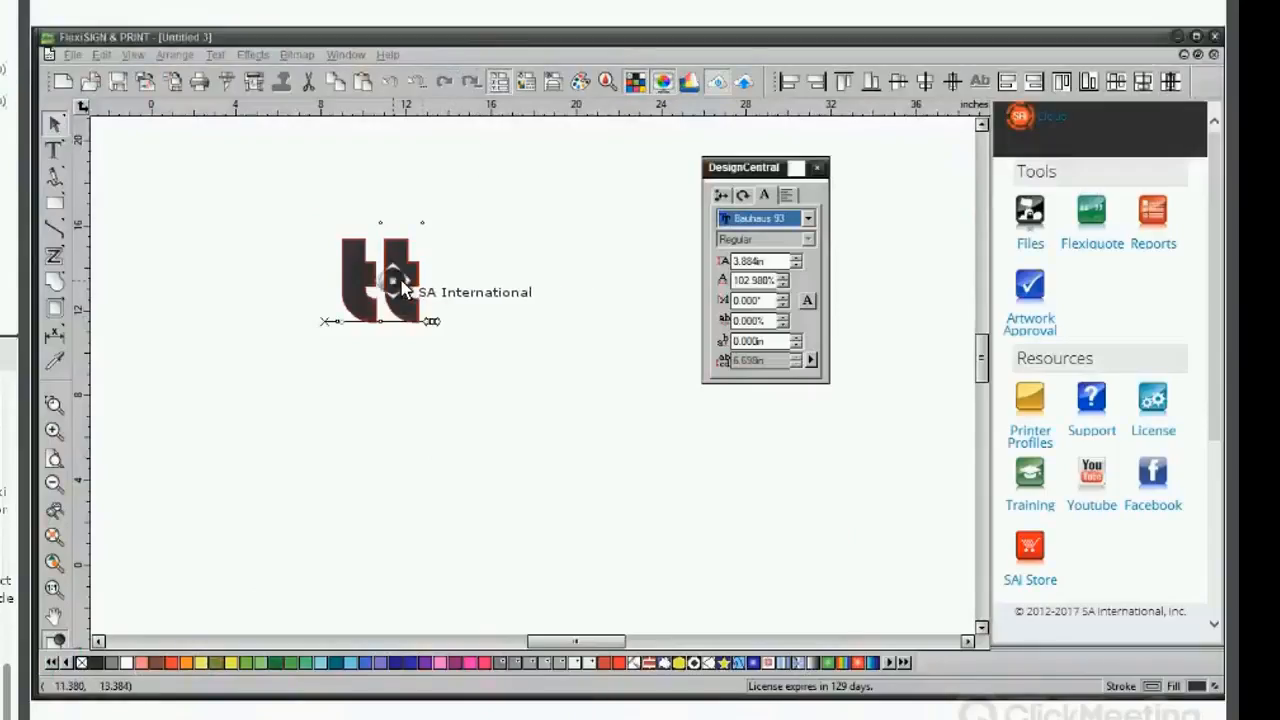
pyautogui.press('Delete')
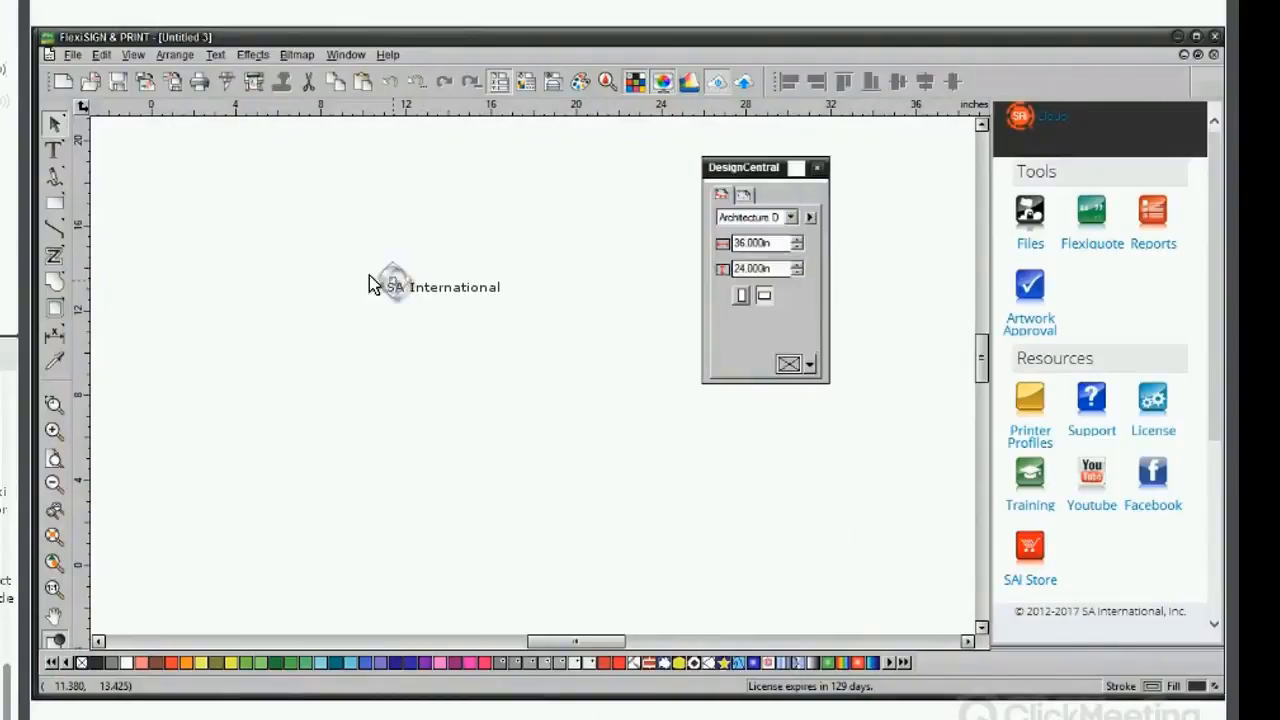
pyautogui.moveTo(157, 200); pyautogui.dragTo(642, 575)
pyautogui.hotkey('ctrl', 'z')
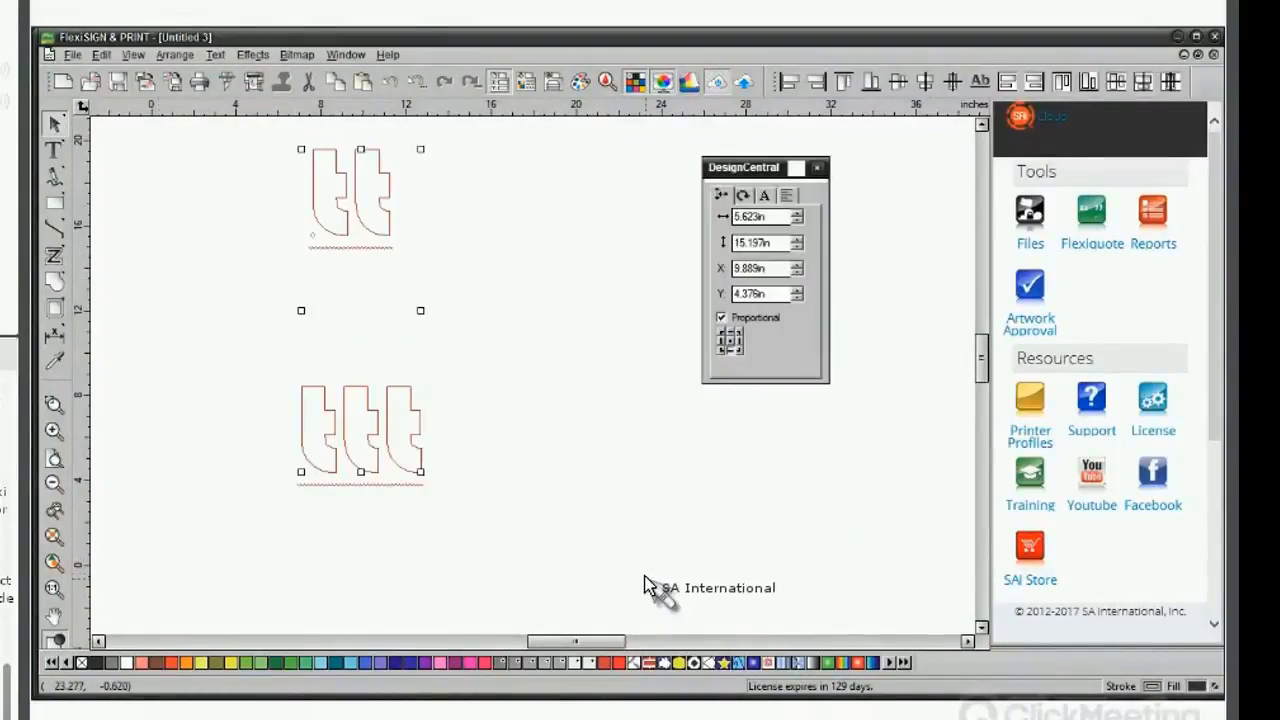
pyautogui.press('Delete')
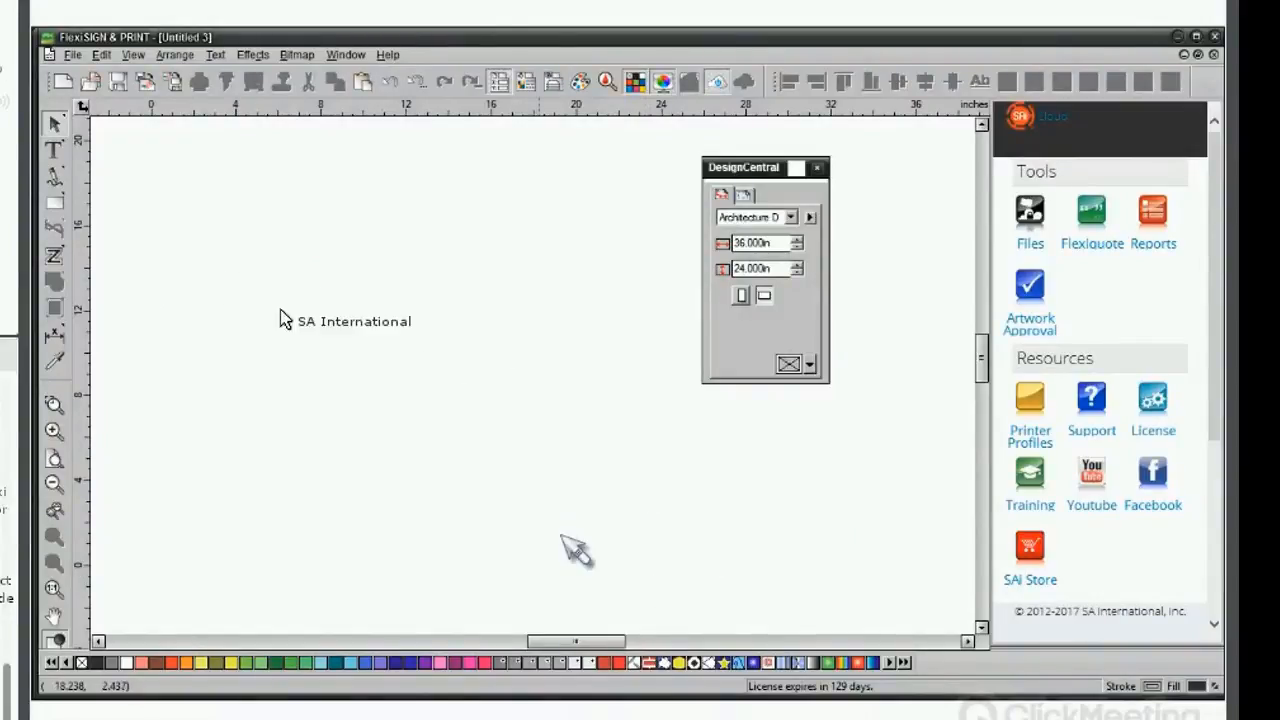
pyautogui.click(55, 204)
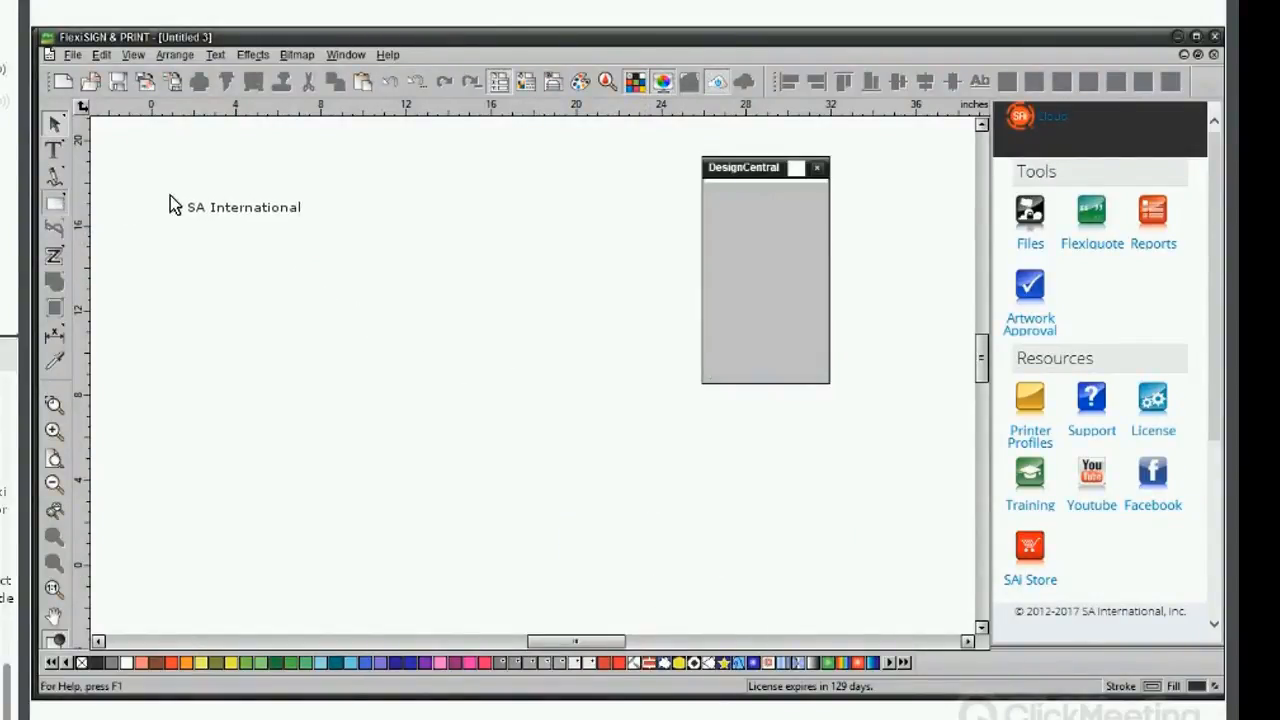
pyautogui.click(56, 123)
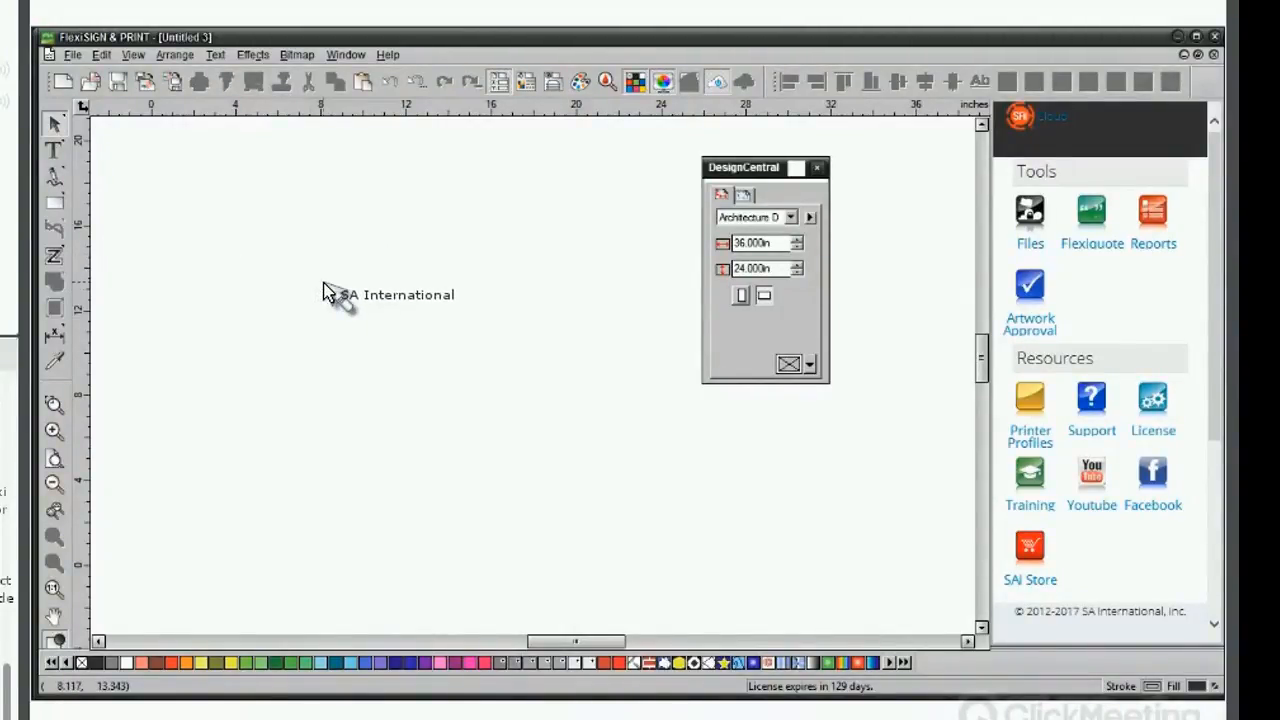
# Switch to Production Manager, open the held Valentine's job's properties, and examine the available print modes in its color correction settings.
pyautogui.moveTo(318, 49)
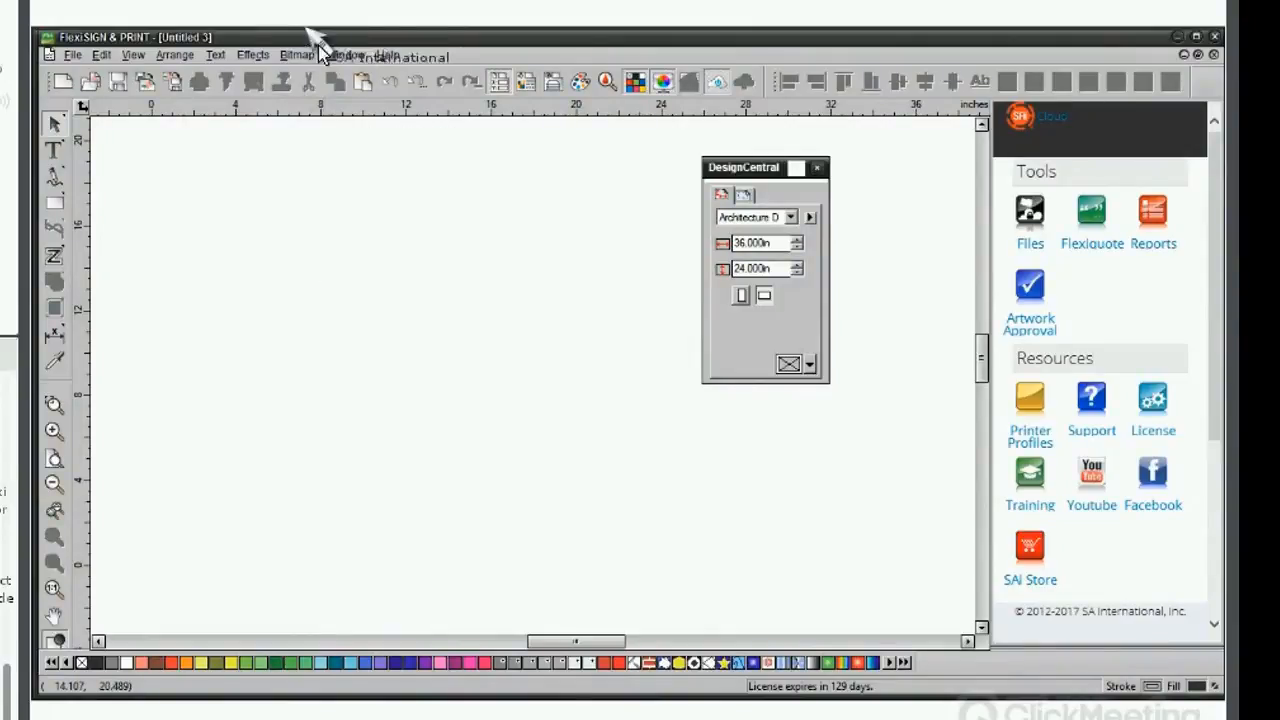
pyautogui.click(316, 47)
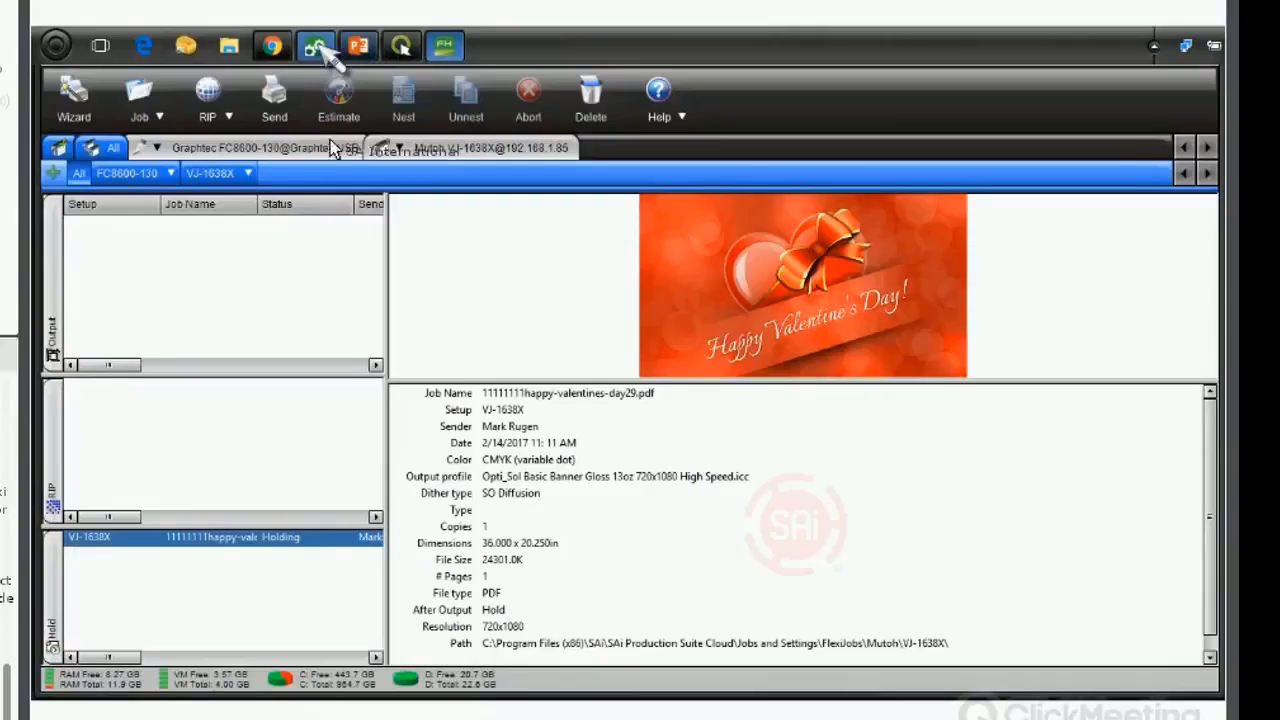
pyautogui.doubleClick(270, 538)
pyautogui.click(141, 112)
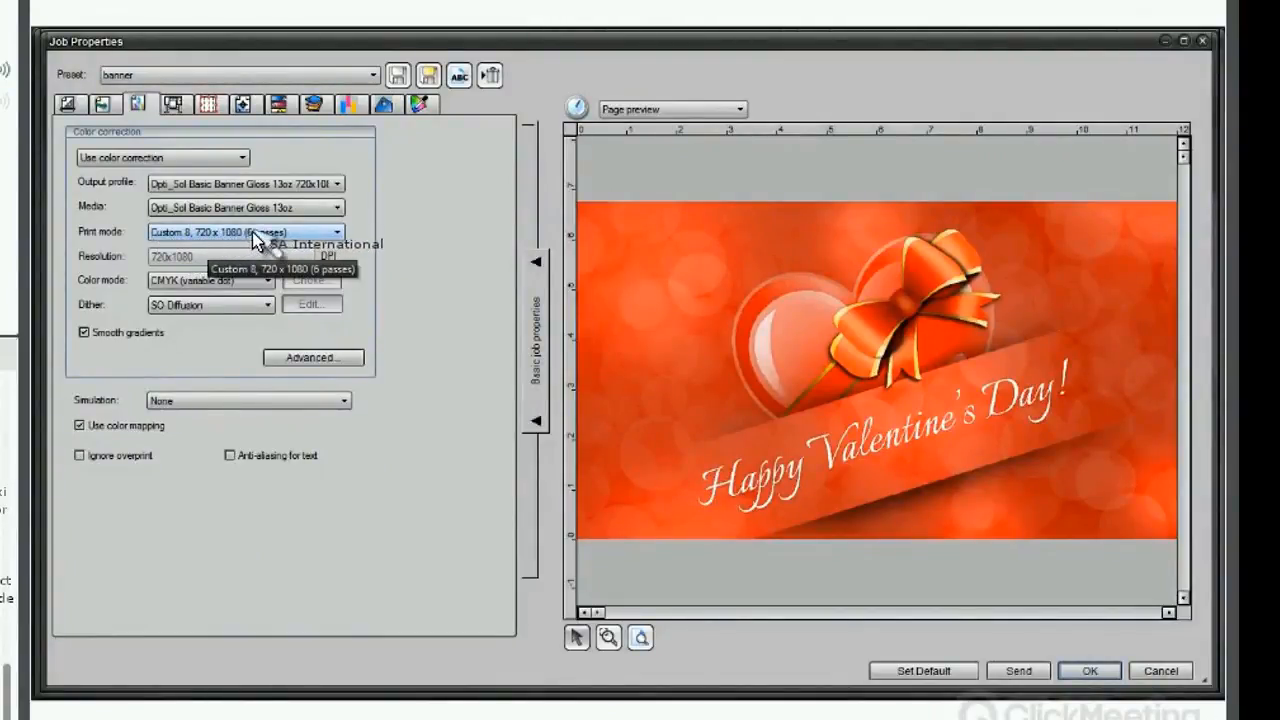
pyautogui.click(280, 234)
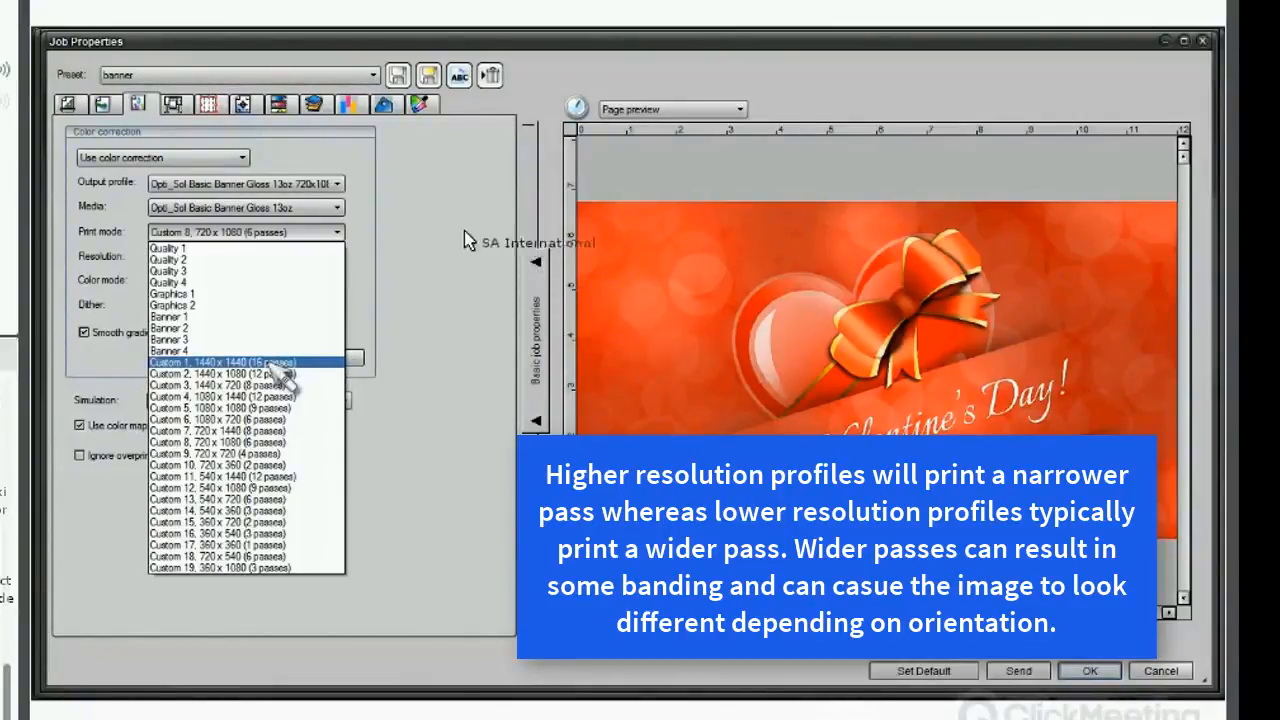
pyautogui.click(450, 190)
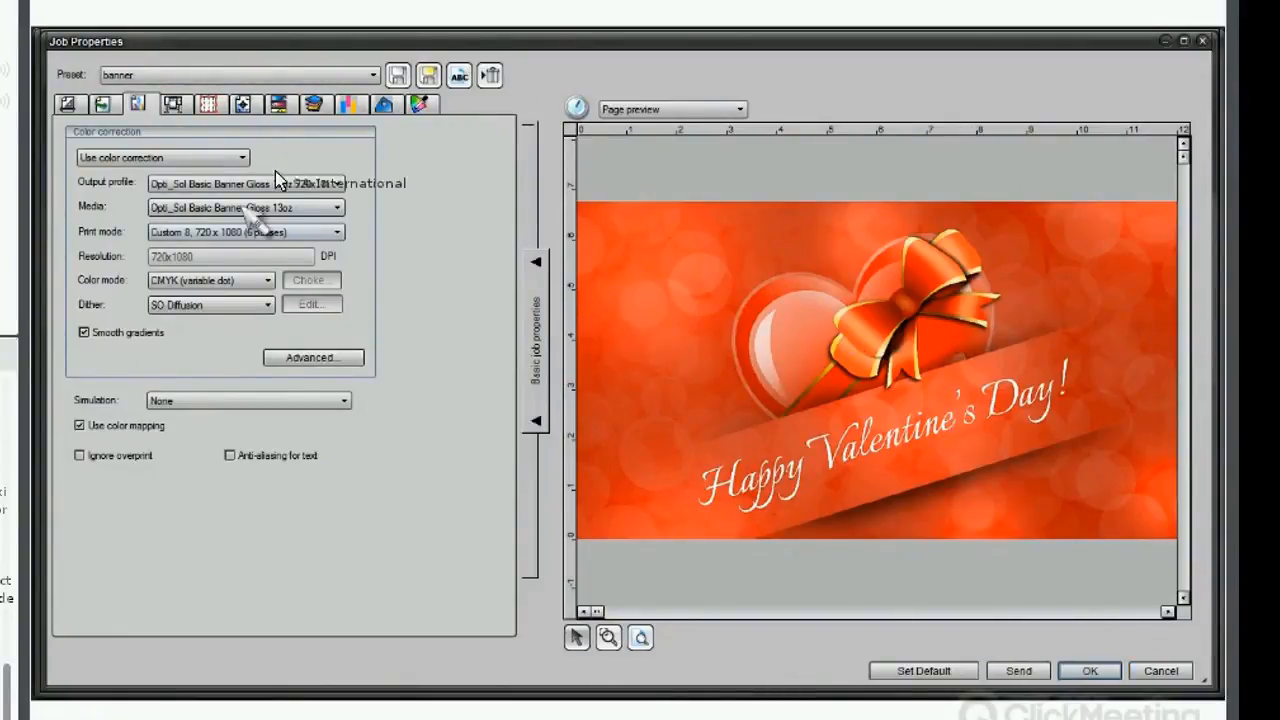
# Try a job width of 77.500 in, review how the banner splits into tiles on the media, and discard the changes.
pyautogui.click(212, 108)
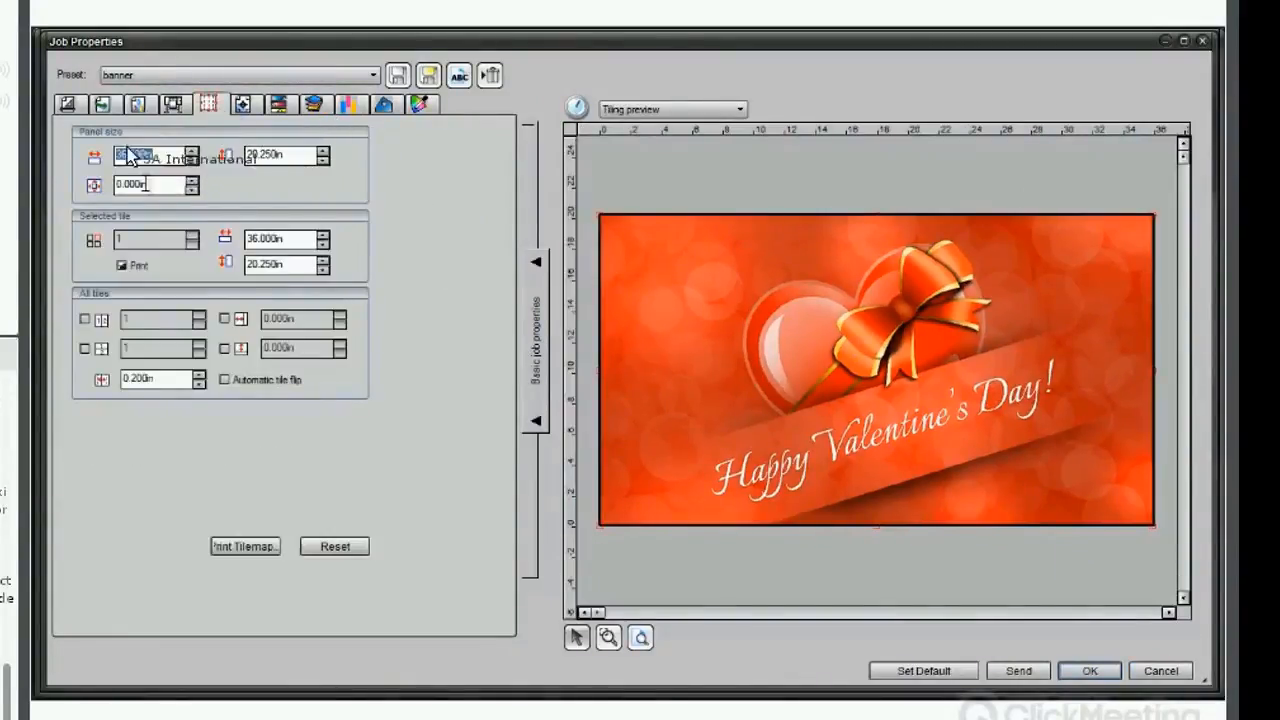
pyautogui.click(70, 107)
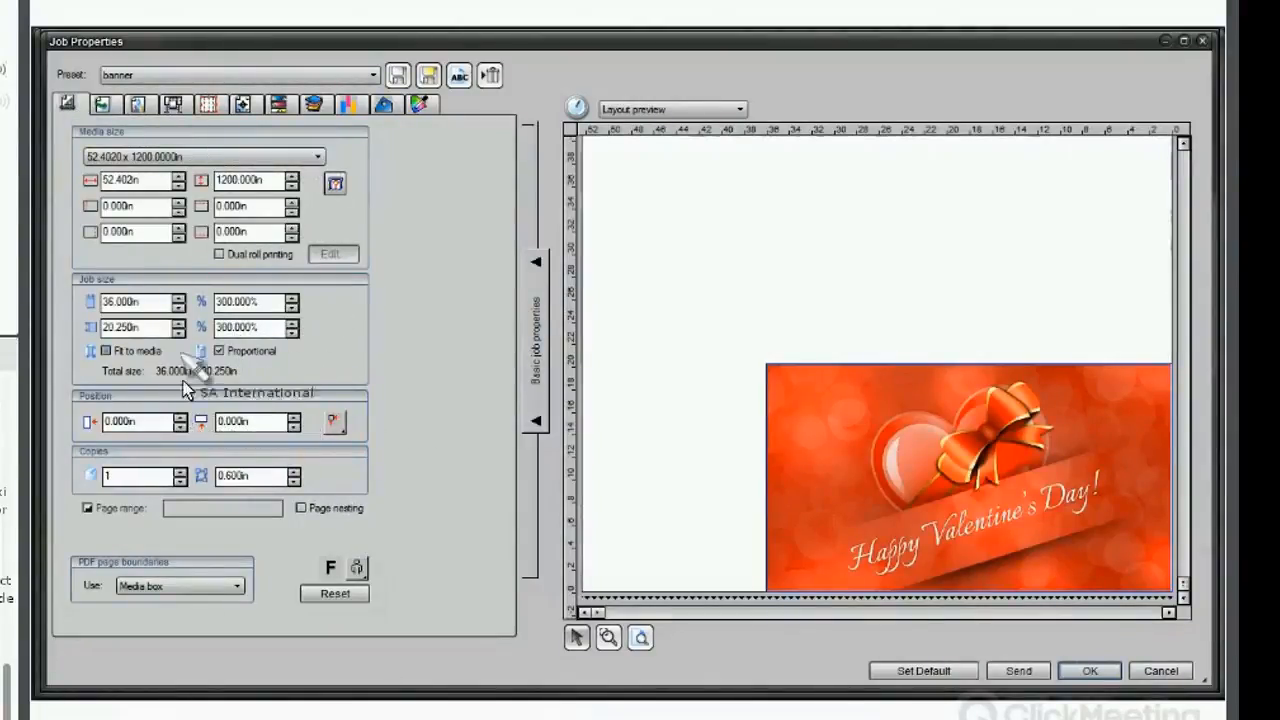
pyautogui.click(178, 298)
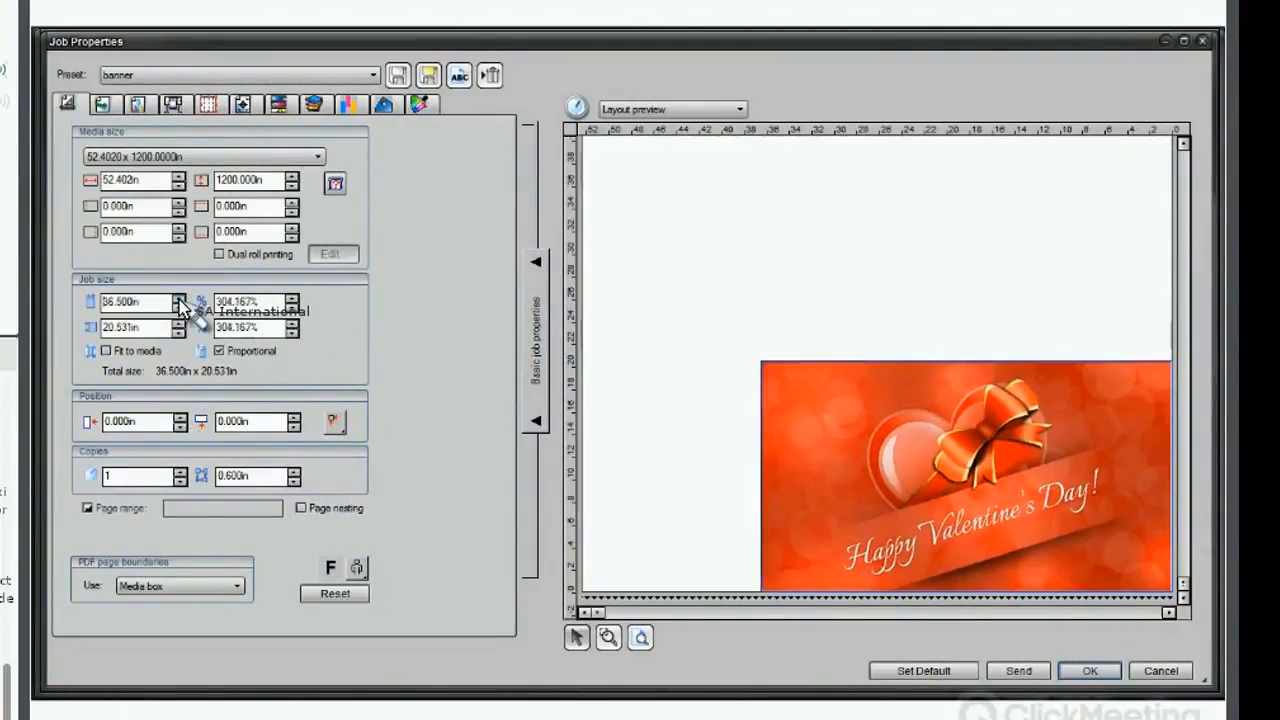
pyautogui.moveTo(184, 300); pyautogui.dragTo(187, 300)
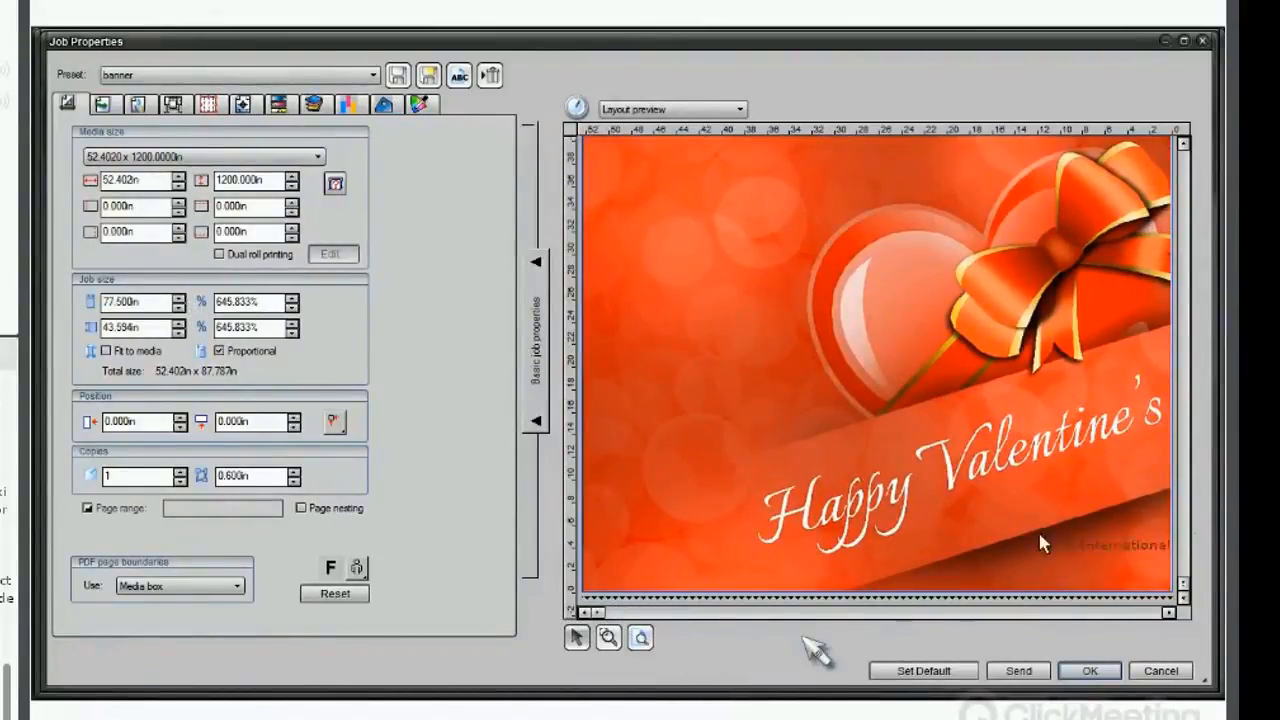
pyautogui.moveTo(1183, 584); pyautogui.dragTo(1183, 572)
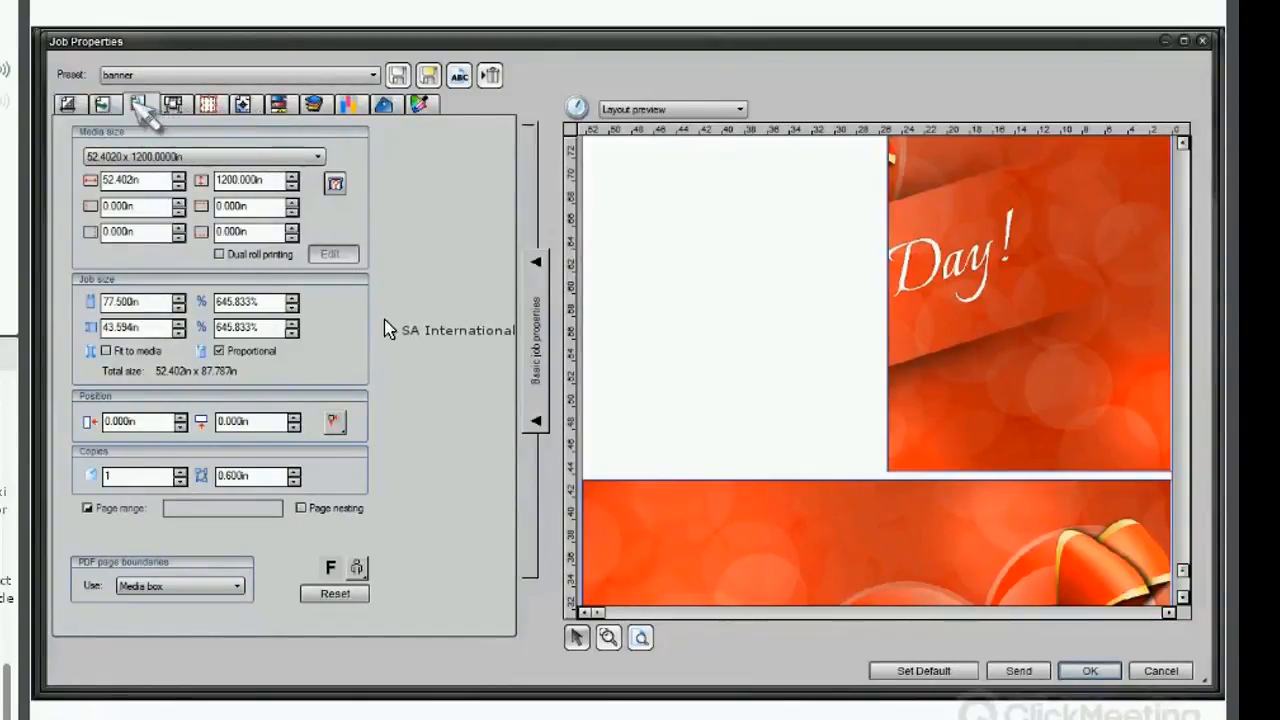
pyautogui.click(140, 106)
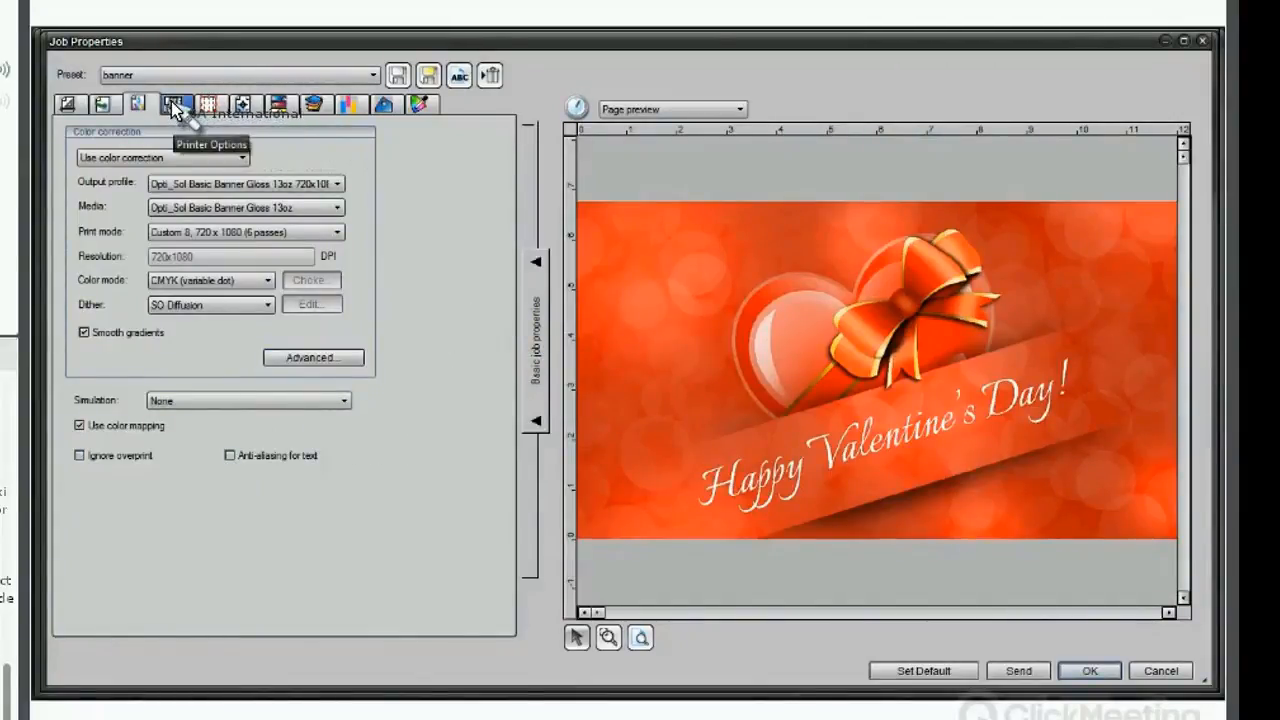
pyautogui.click(68, 105)
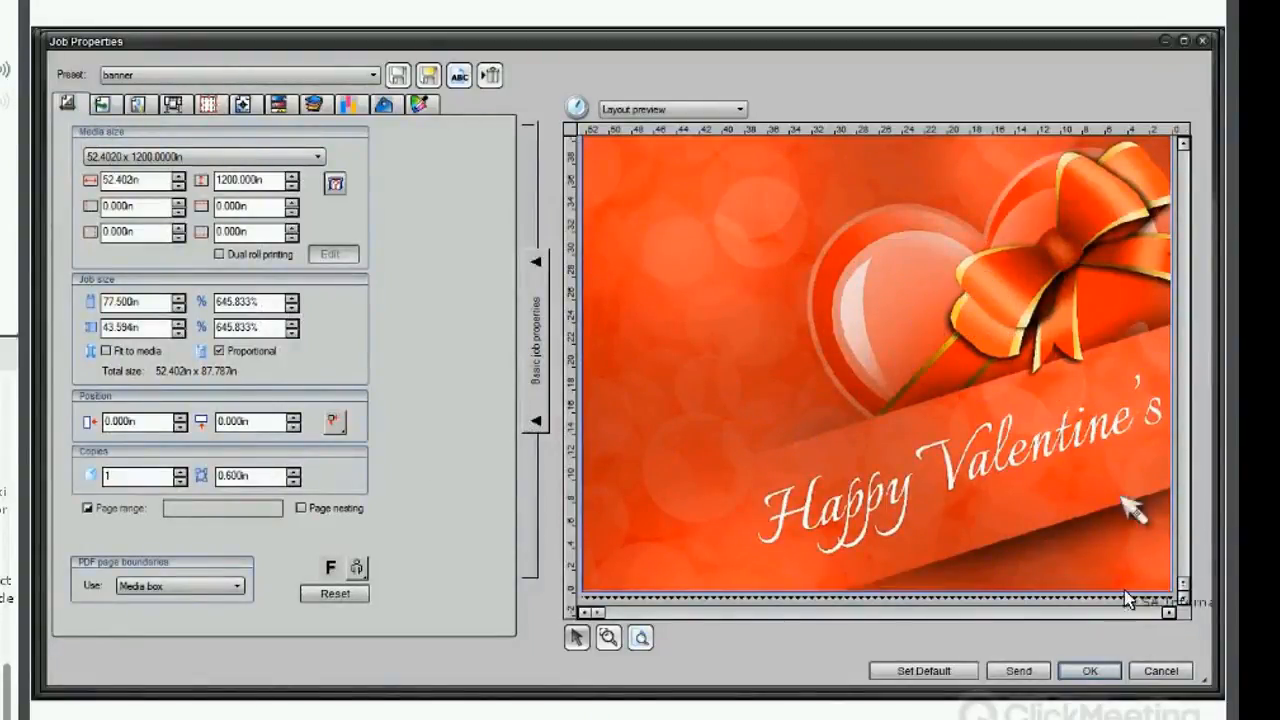
pyautogui.click(1161, 671)
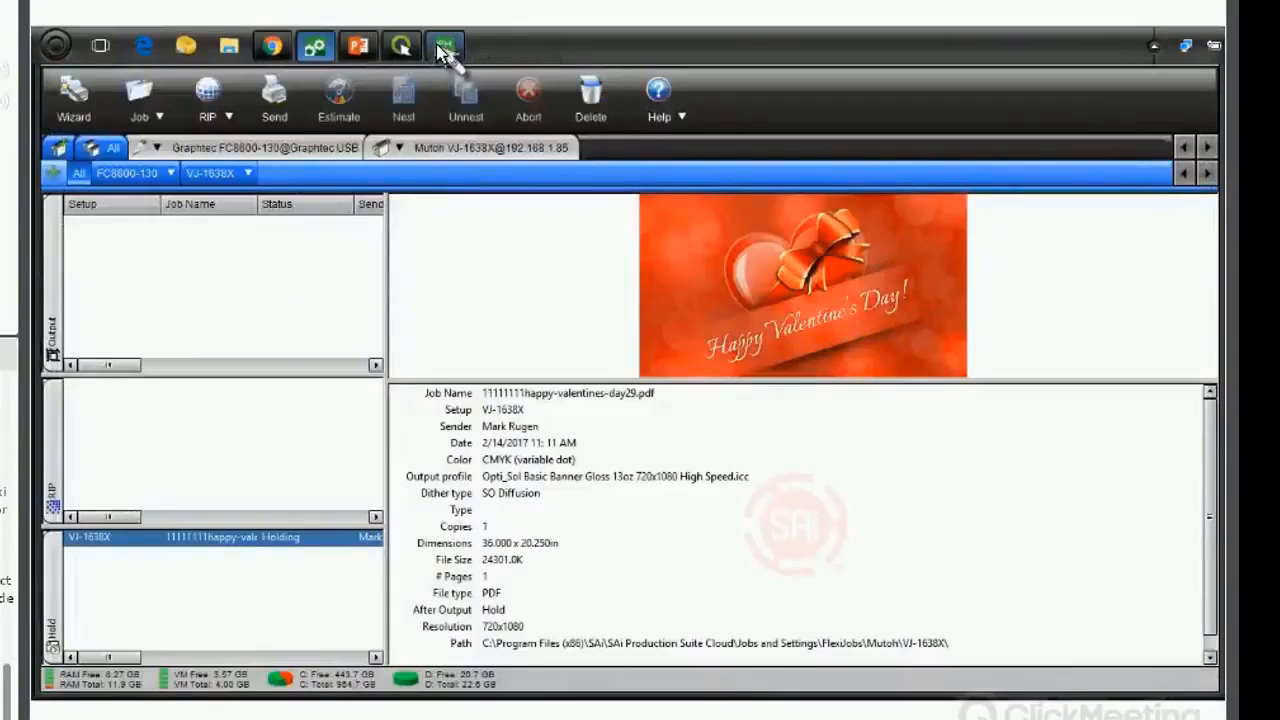
# Switch to FlexiSIGN & PRINT and open the recent Happy Valentine's Day artwork.
pyautogui.click(443, 47)
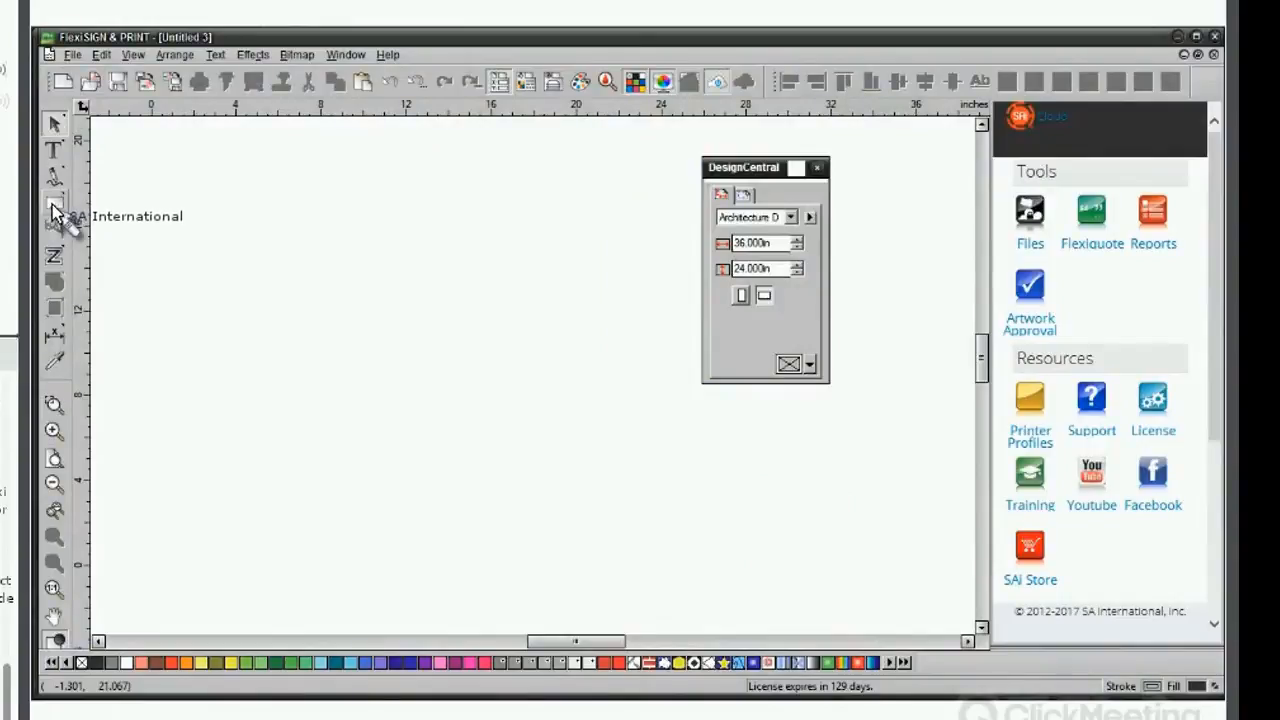
pyautogui.click(72, 58)
pyautogui.click(286, 524)
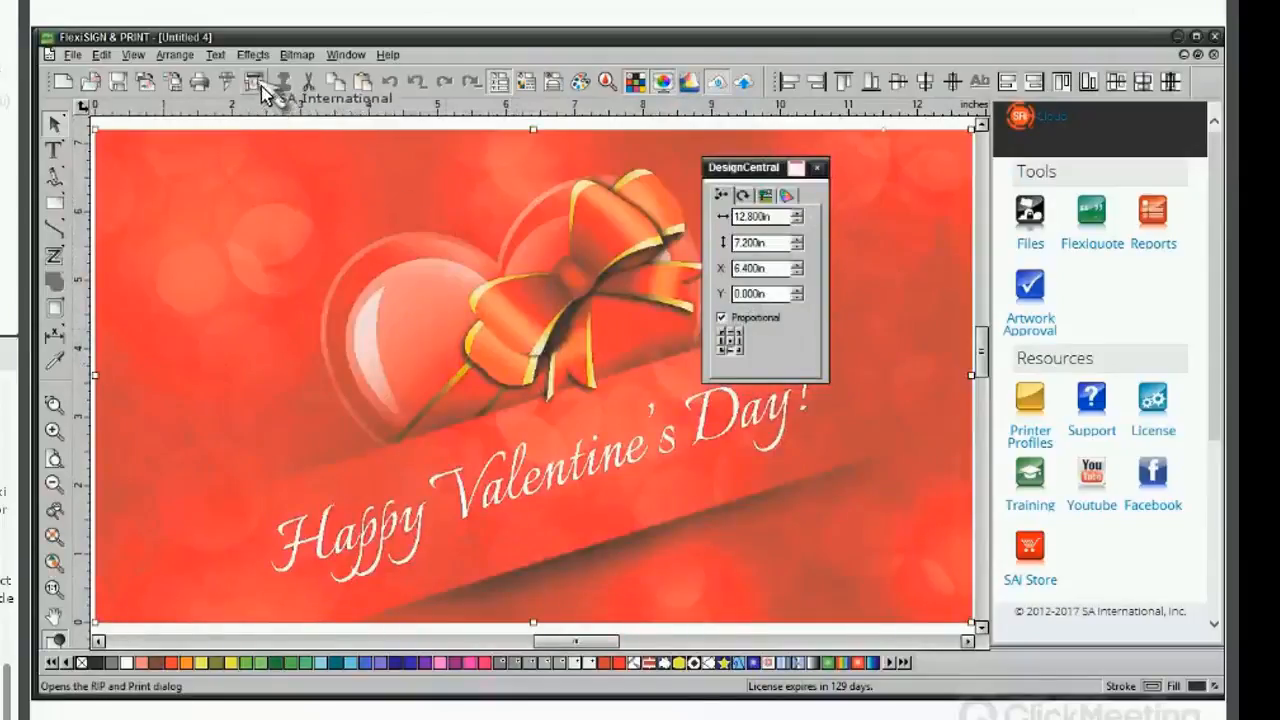
# Open RIP and Print for the artwork, keeping the RIP and Print color settings, and enable Automatic tile flip.
pyautogui.click(258, 84)
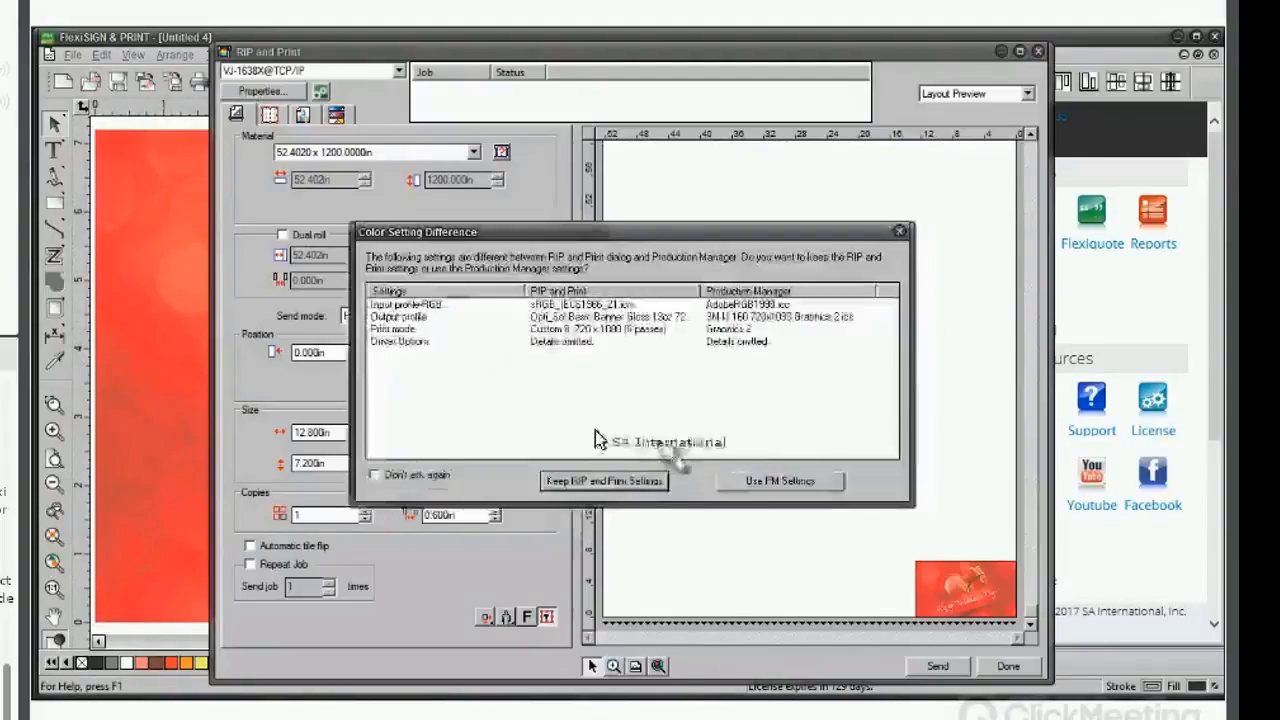
pyautogui.click(619, 478)
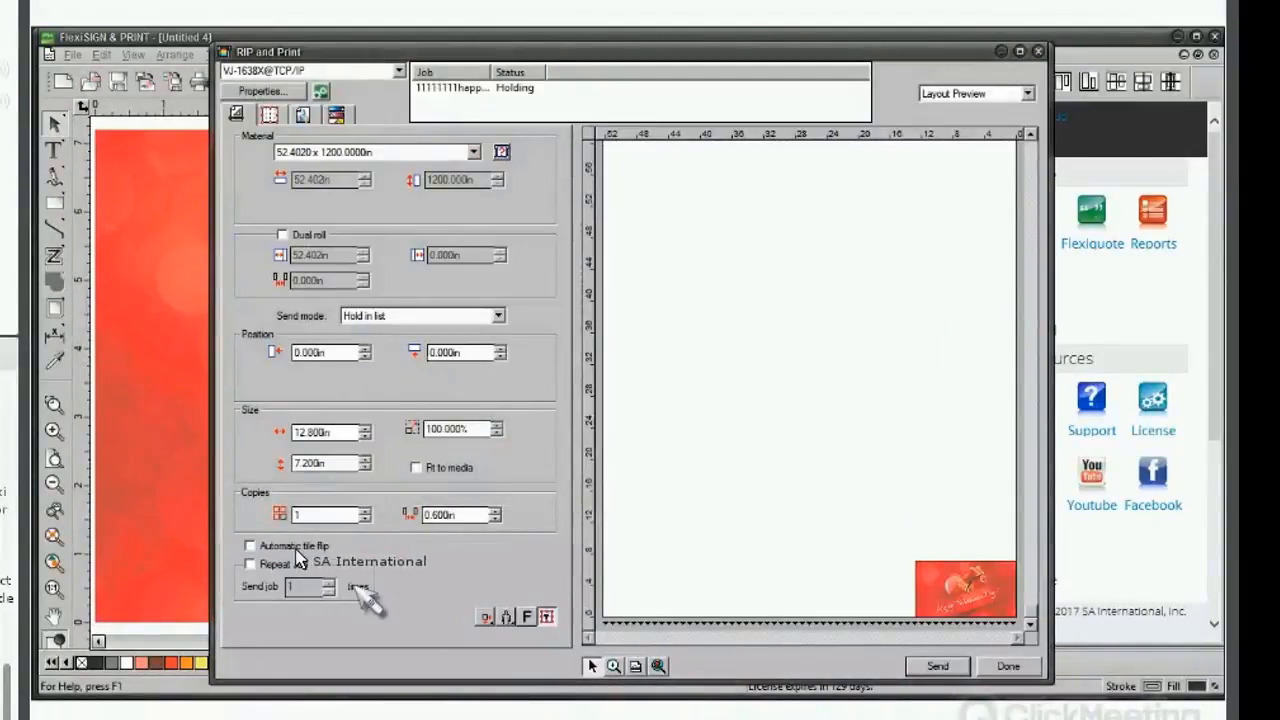
pyautogui.click(251, 546)
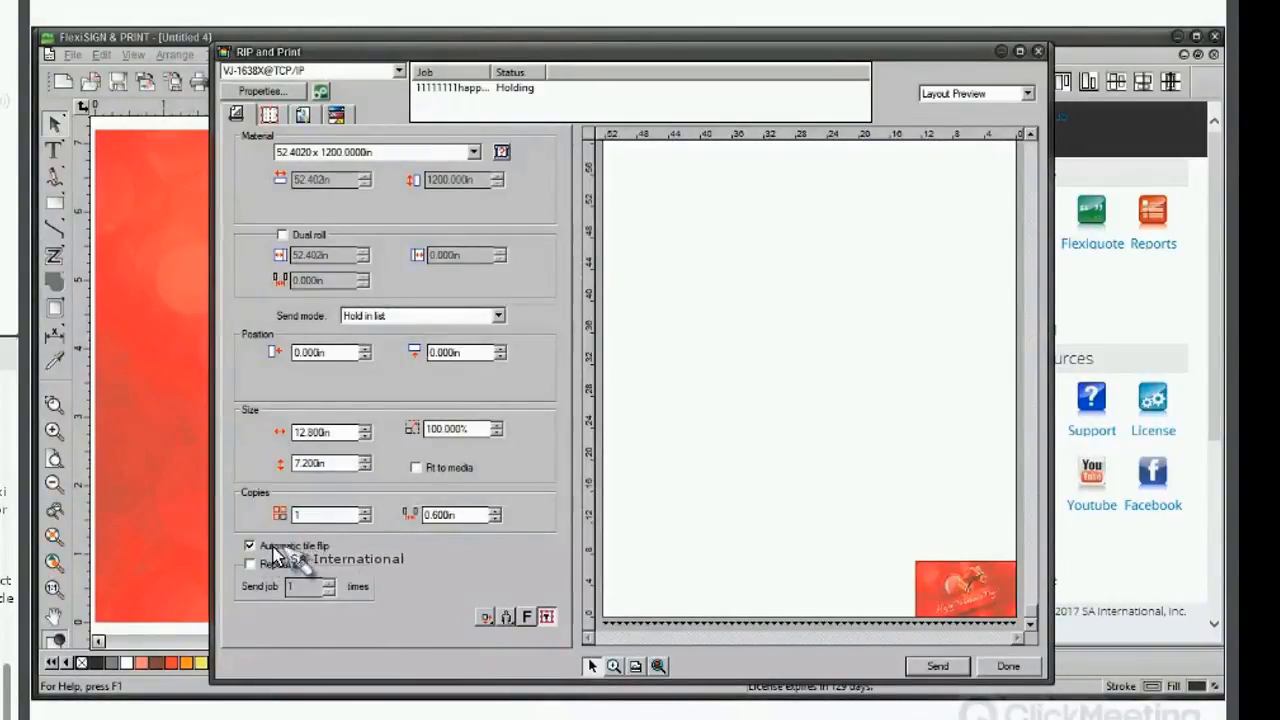
# Set the print width to 80.300 in, check the orientation of both tiles in the layout preview, and close RIP and Print.
pyautogui.click(365, 428)
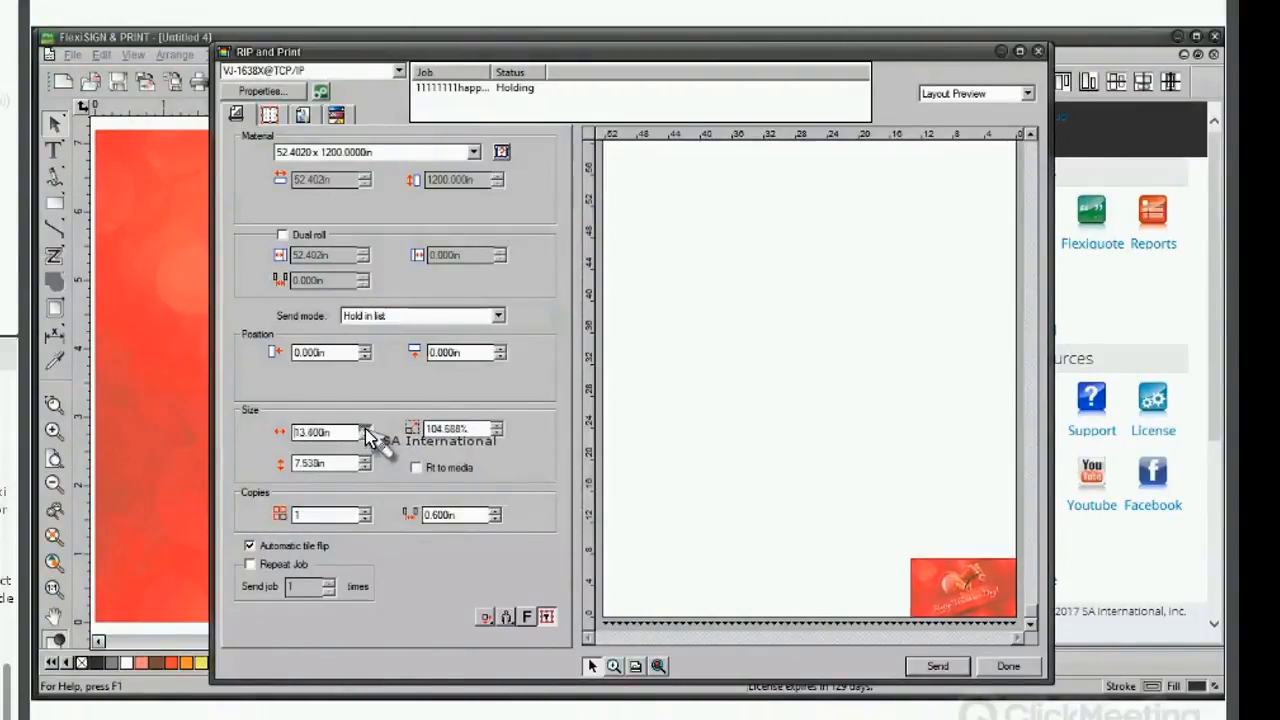
pyautogui.moveTo(364, 429); pyautogui.dragTo(361, 427)
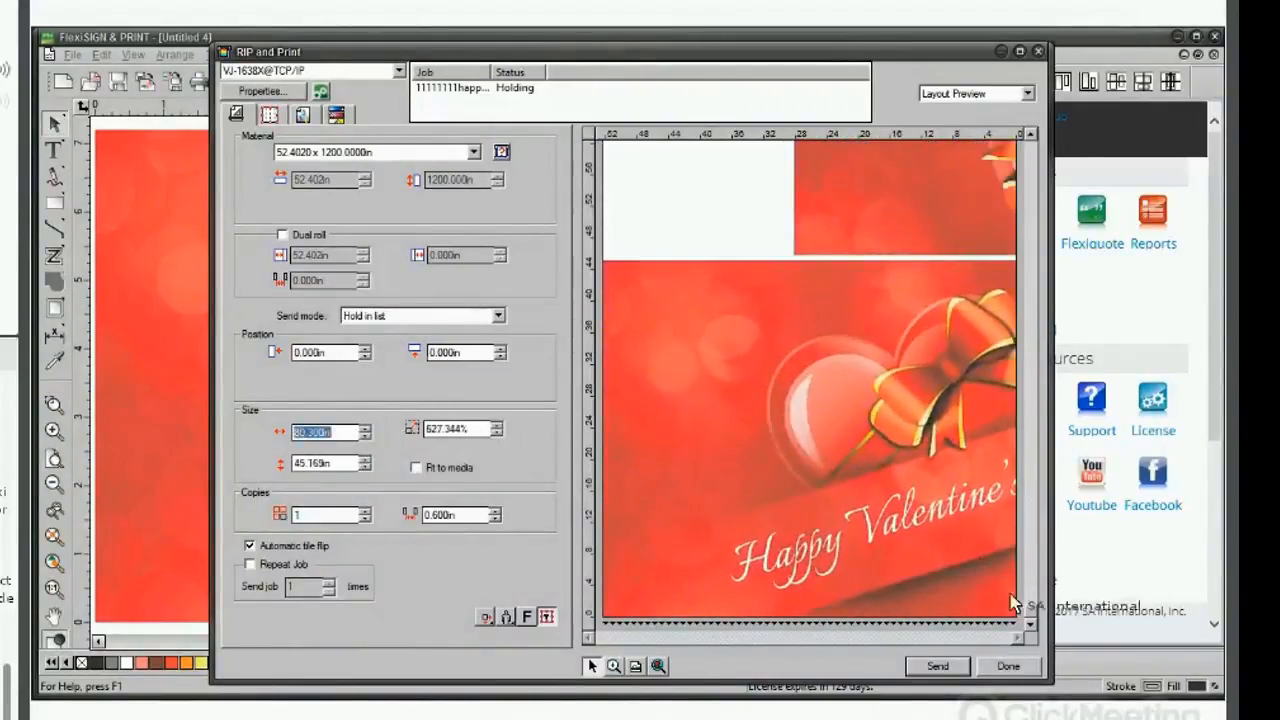
pyautogui.moveTo(1029, 615); pyautogui.dragTo(1029, 609)
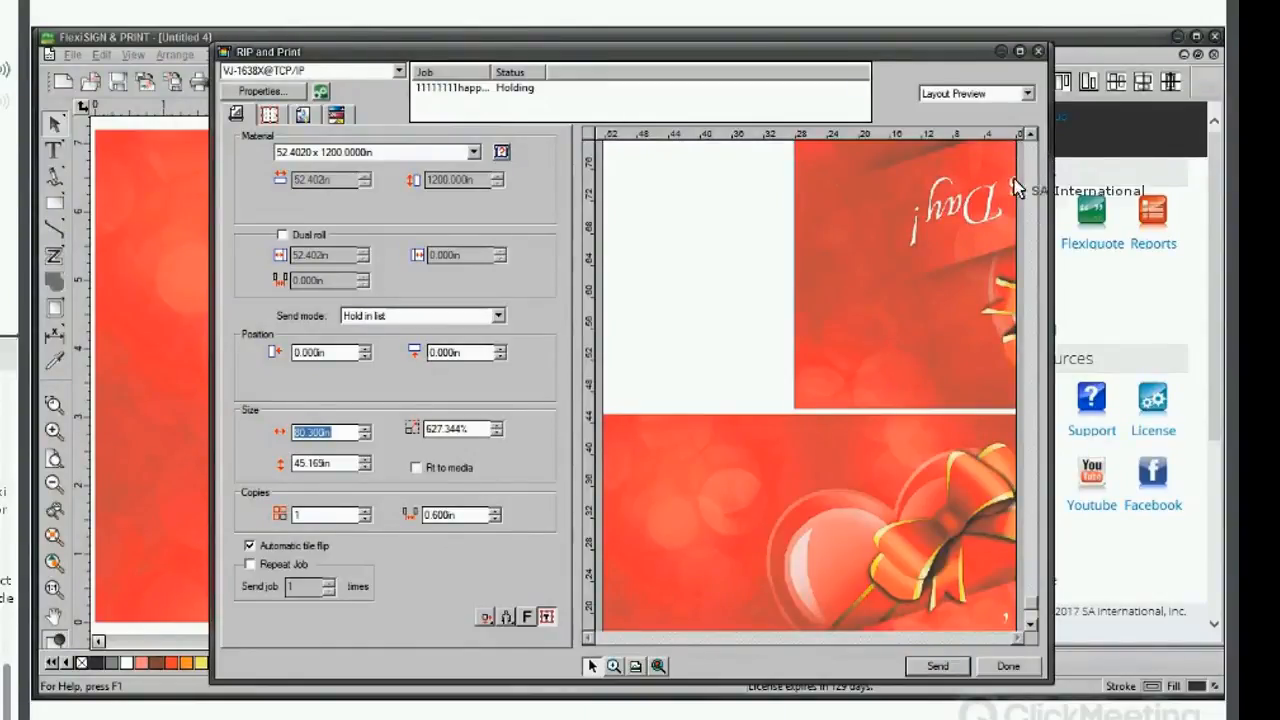
pyautogui.click(704, 287)
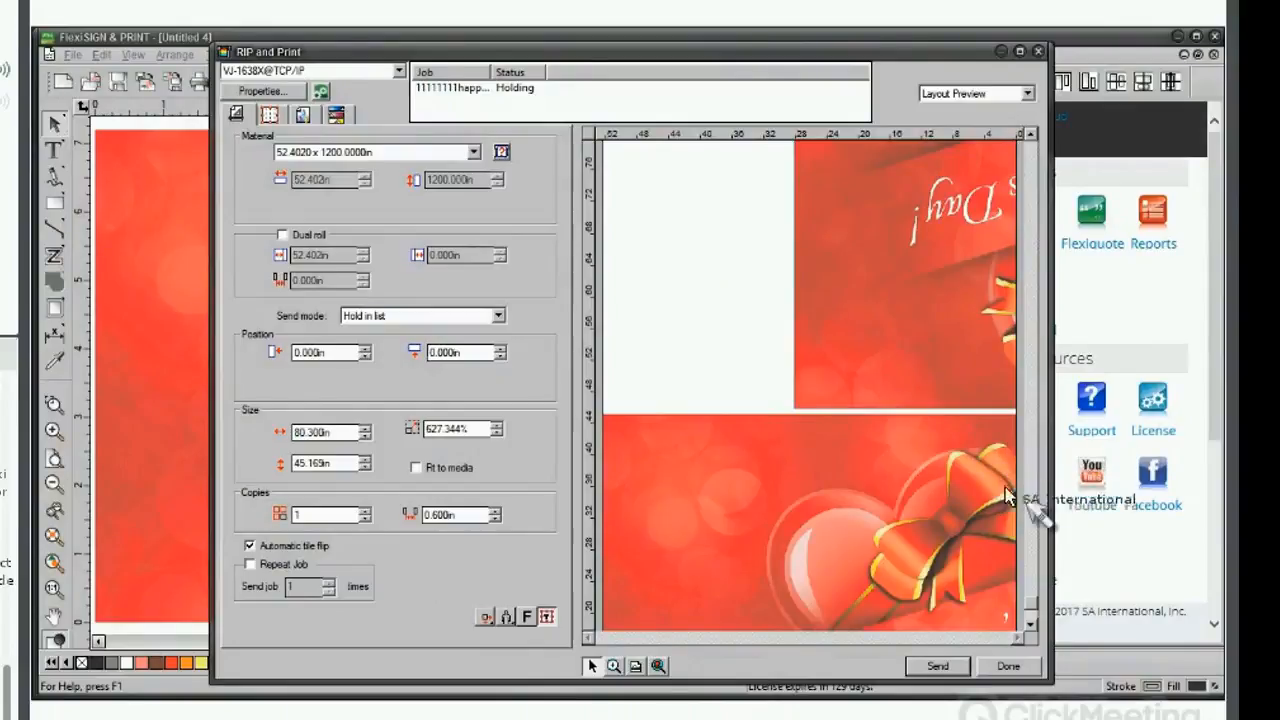
pyautogui.click(1008, 667)
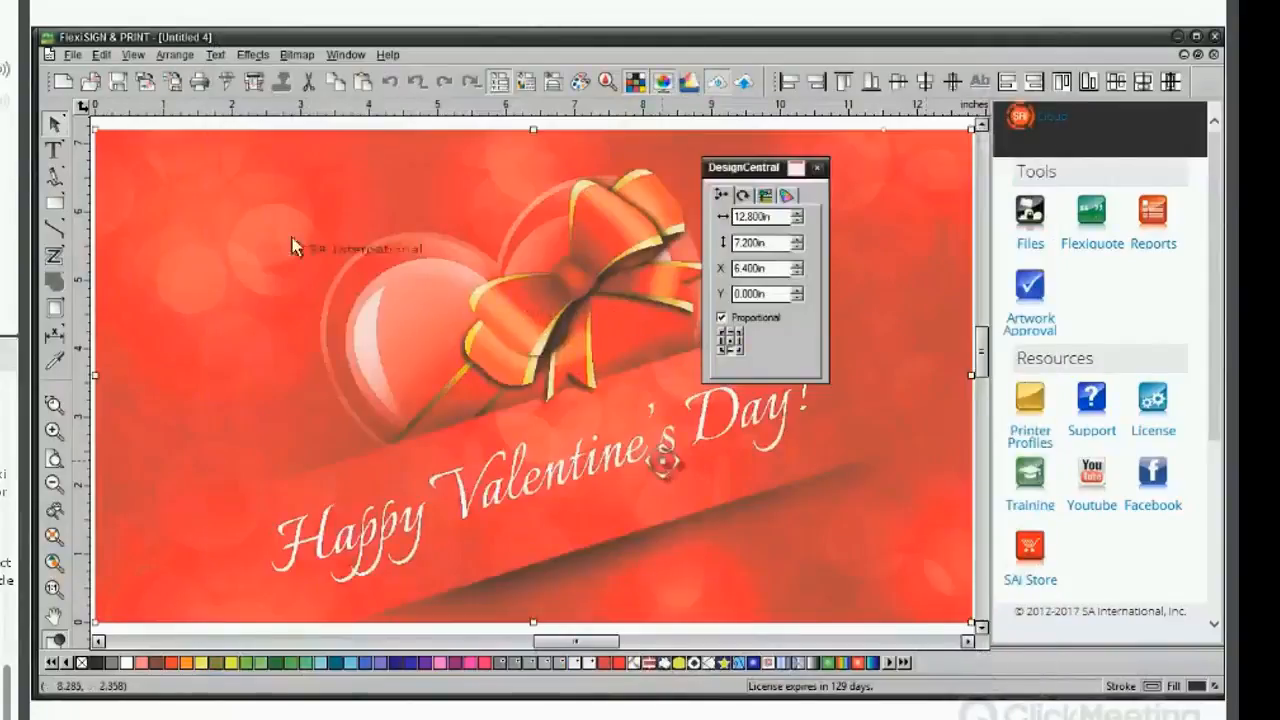
pyautogui.click(128, 123)
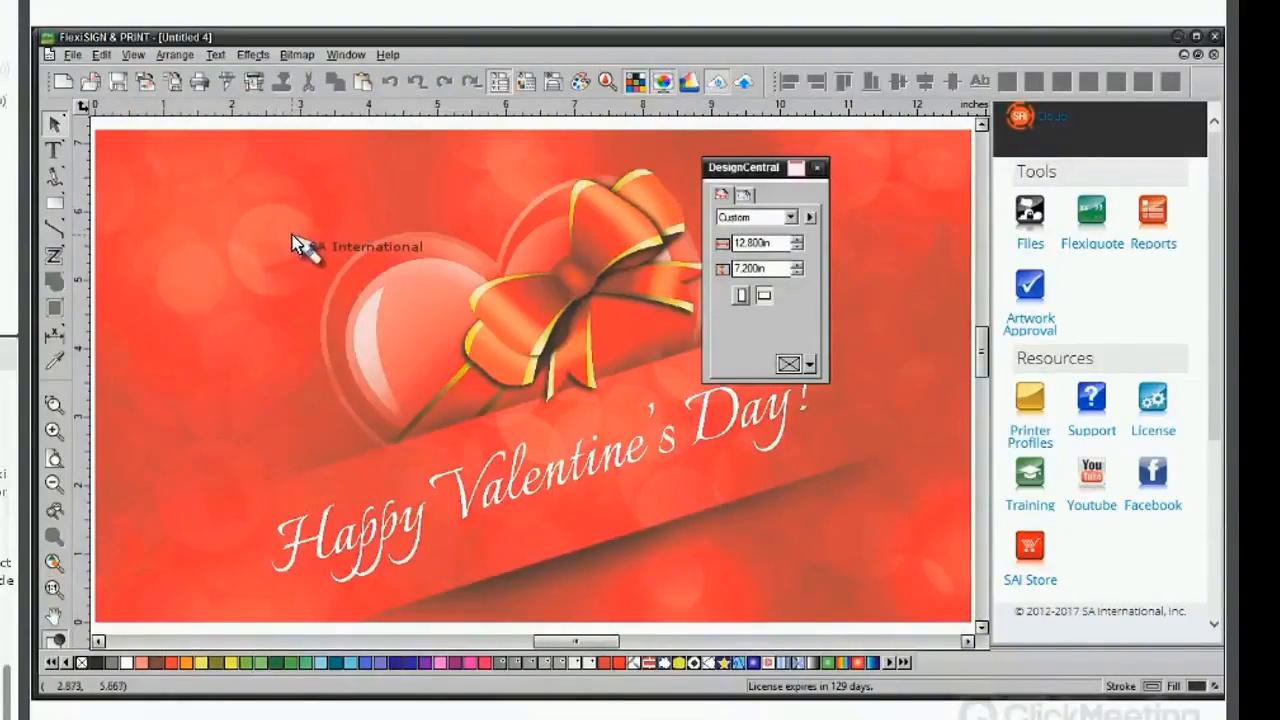
pyautogui.click(1214, 54)
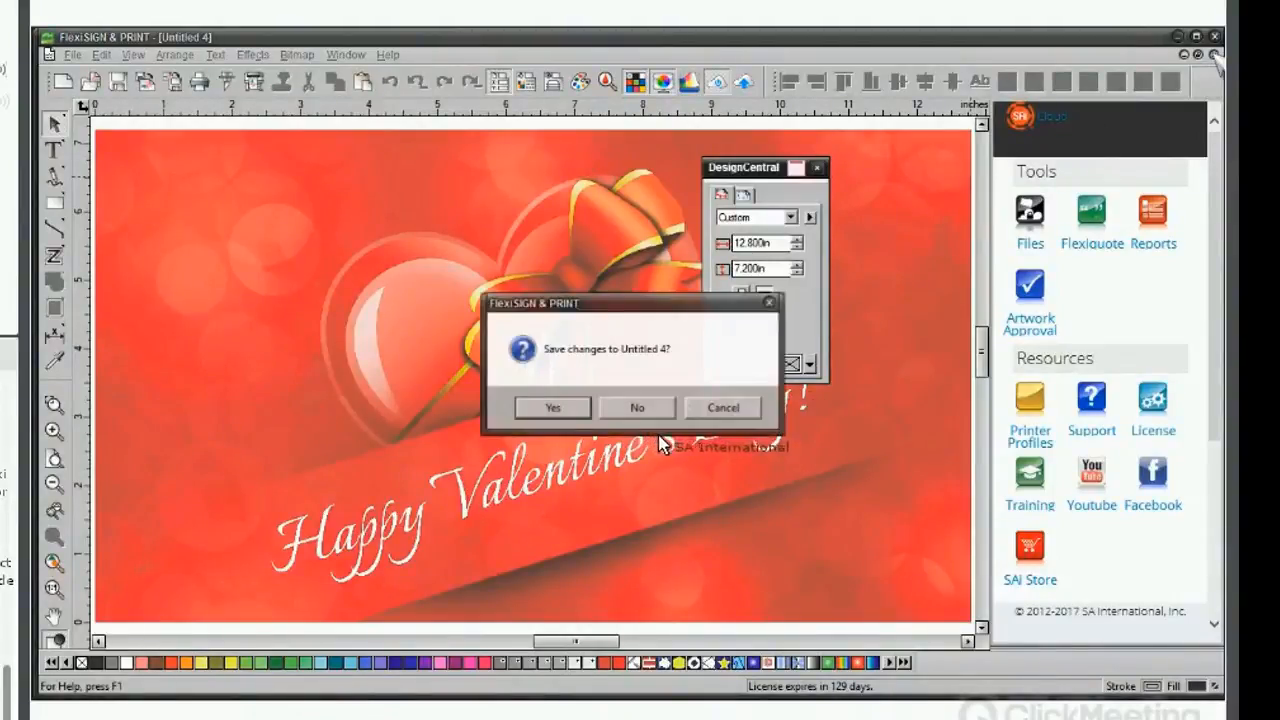
pyautogui.click(726, 408)
# Set the Valentine's image's width proportionally to 36.000 in and view its bitmap resolution details.
pyautogui.moveTo(205, 427)
pyautogui.mouseDown()
pyautogui.moveTo(134, 429)
pyautogui.moveTo(480, 412)
pyautogui.moveTo(700, 382)
pyautogui.moveTo(668, 375)
pyautogui.moveTo(766, 237)
pyautogui.moveTo(768, 200)
pyautogui.moveTo(765, 325)
pyautogui.moveTo(703, 330)
pyautogui.moveTo(521, 403)
pyautogui.moveTo(125, 450)
pyautogui.moveTo(325, 415)
pyautogui.moveTo(760, 268)
pyautogui.moveTo(750, 205)
pyautogui.moveTo(735, 208)
pyautogui.moveTo(776, 240)
pyautogui.moveTo(735, 212)
pyautogui.mouseUp()
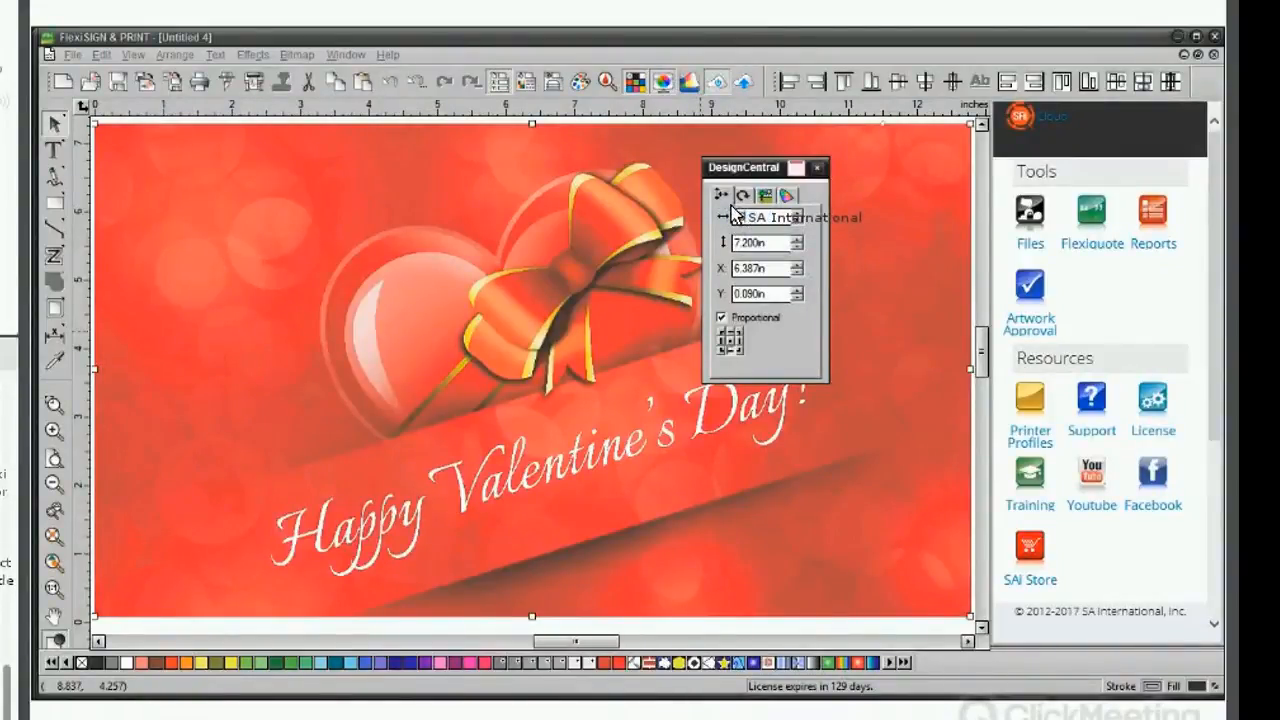
pyautogui.press('Return')
pyautogui.moveTo(539, 257); pyautogui.dragTo(537, 280)
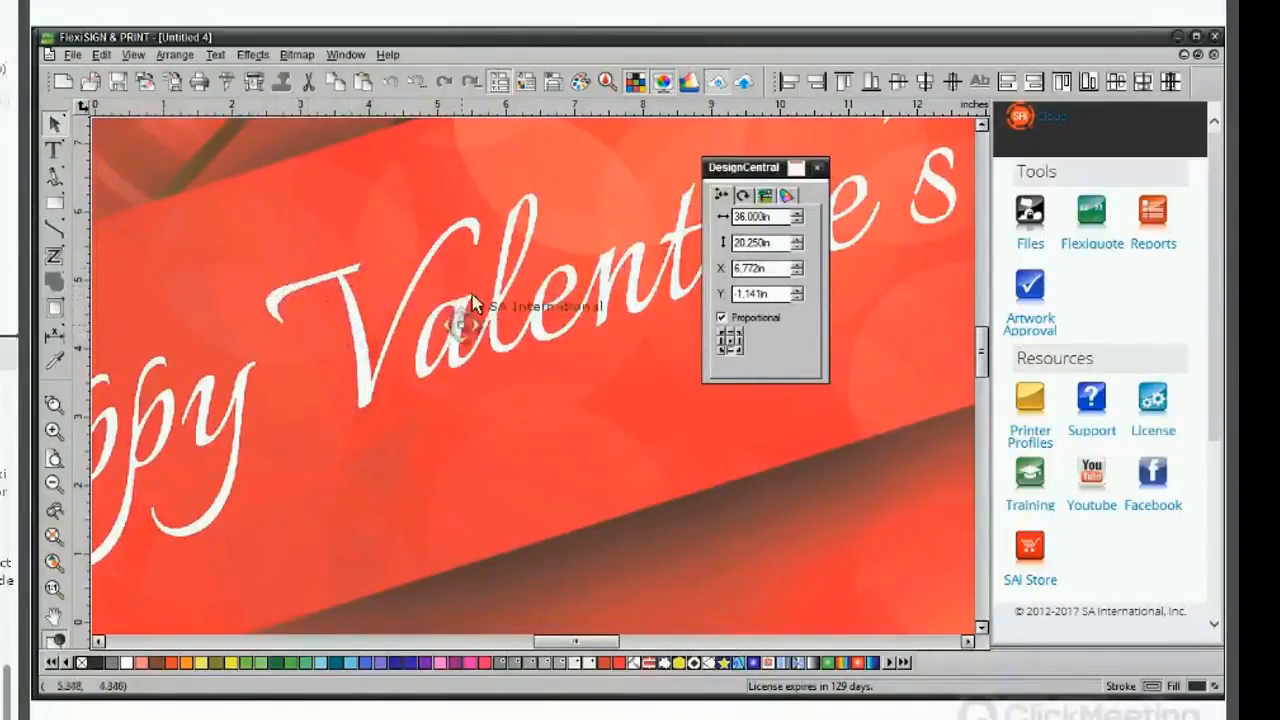
pyautogui.click(766, 196)
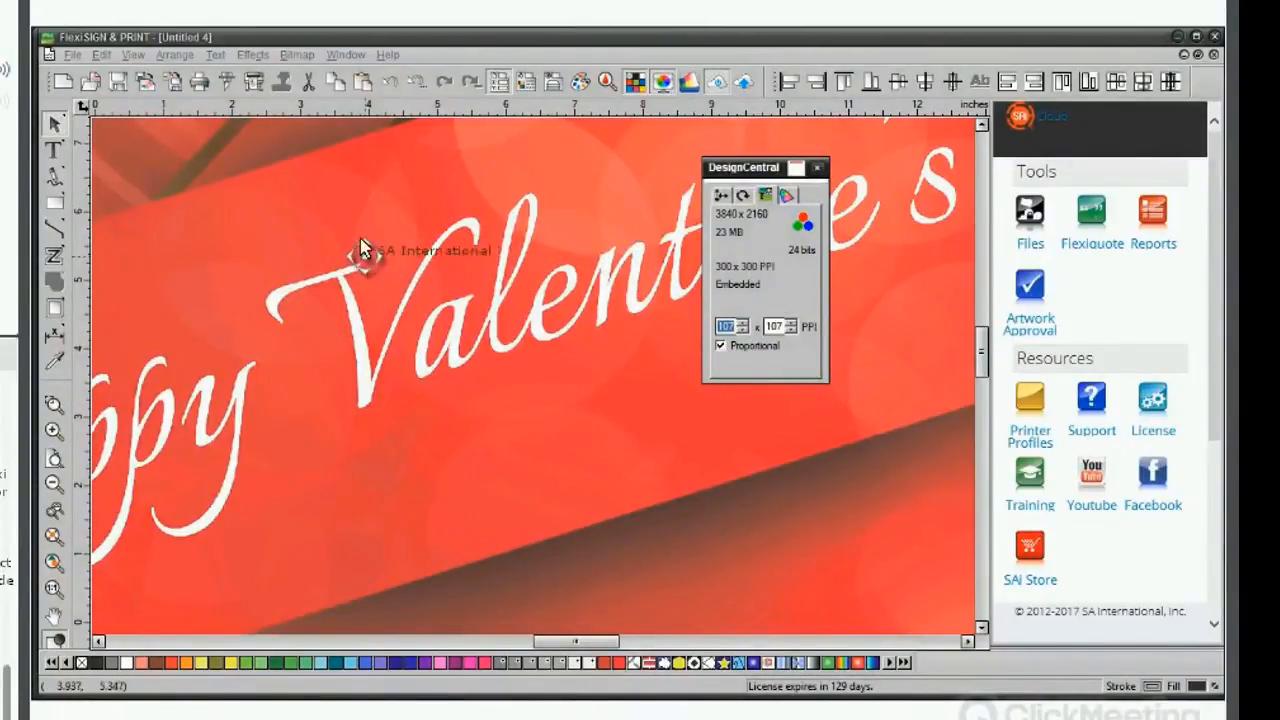
# Resample the Valentine's bitmap proportionally to a height of 6000 pixels with Bilinear interpolation.
pyautogui.click(363, 252)
pyautogui.click(296, 56)
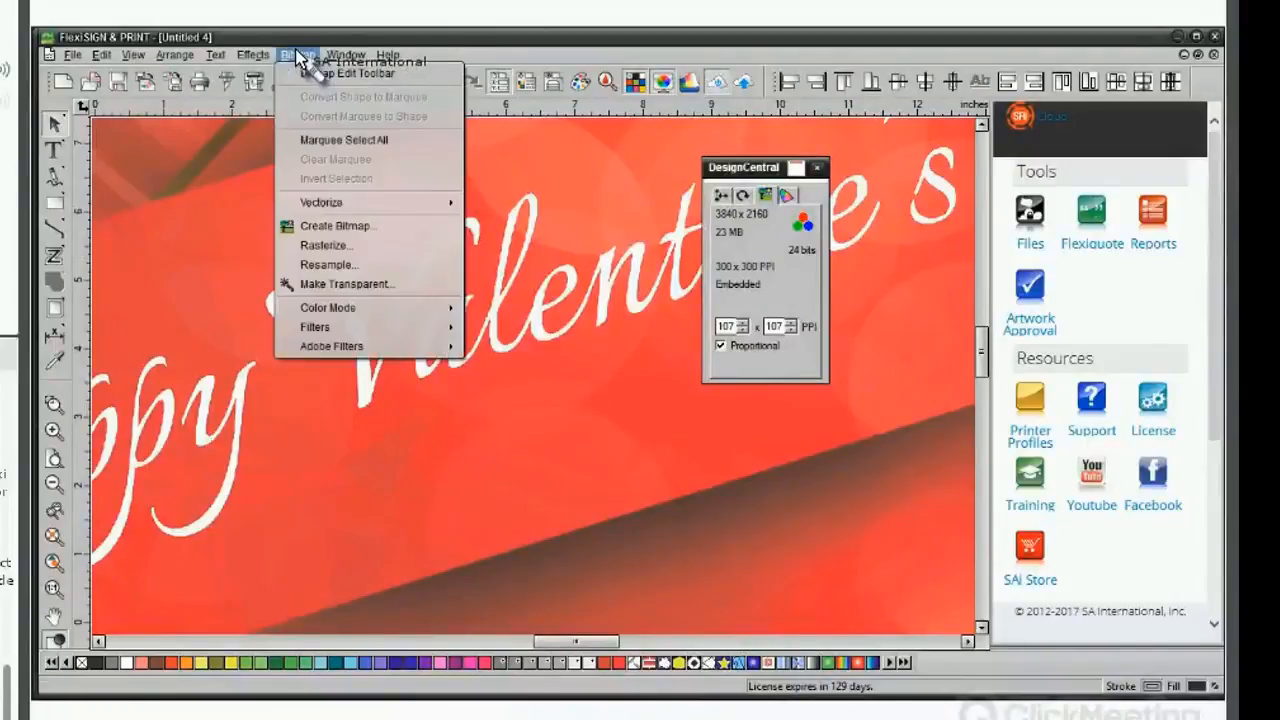
pyautogui.click(350, 265)
pyautogui.moveTo(648, 280); pyautogui.dragTo(848, 161)
pyautogui.doubleClick(820, 236)
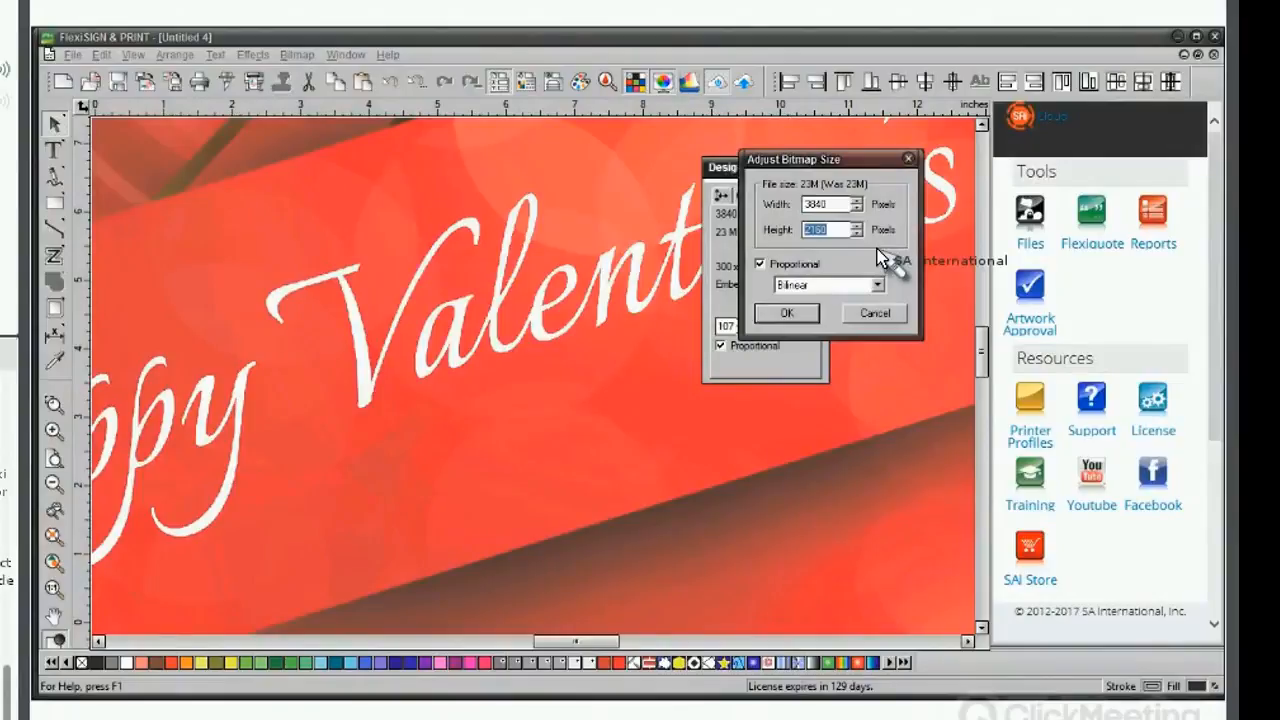
pyautogui.write('6000')
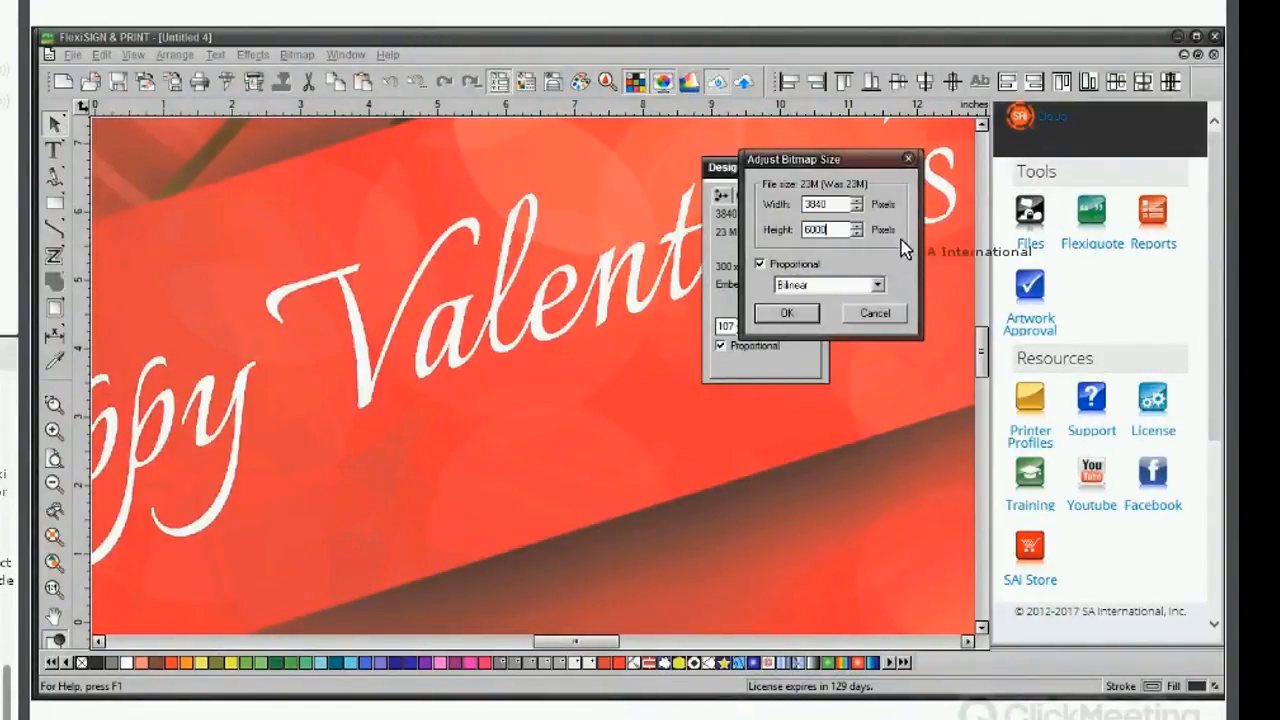
pyautogui.click(781, 316)
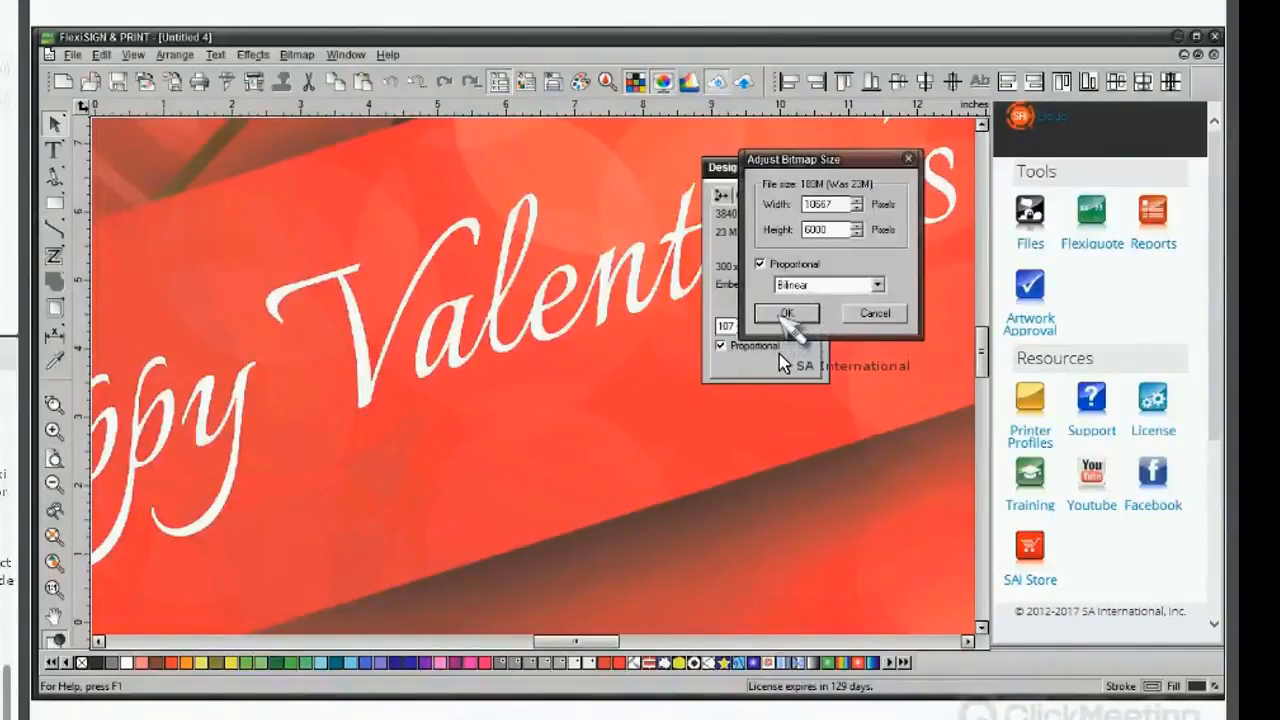
pyautogui.click(786, 314)
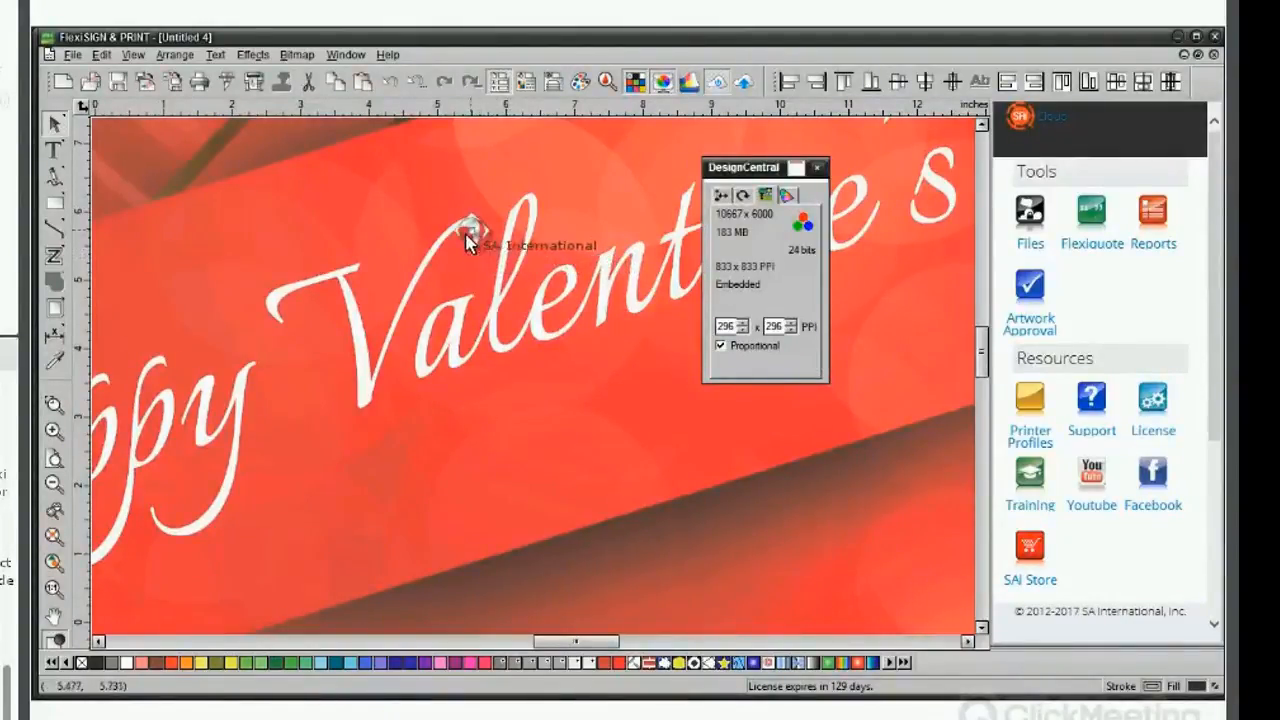
# Undo and redo the resampling to compare the edges of the "Valentine's" lettering up close at both resolutions.
pyautogui.click(395, 86)
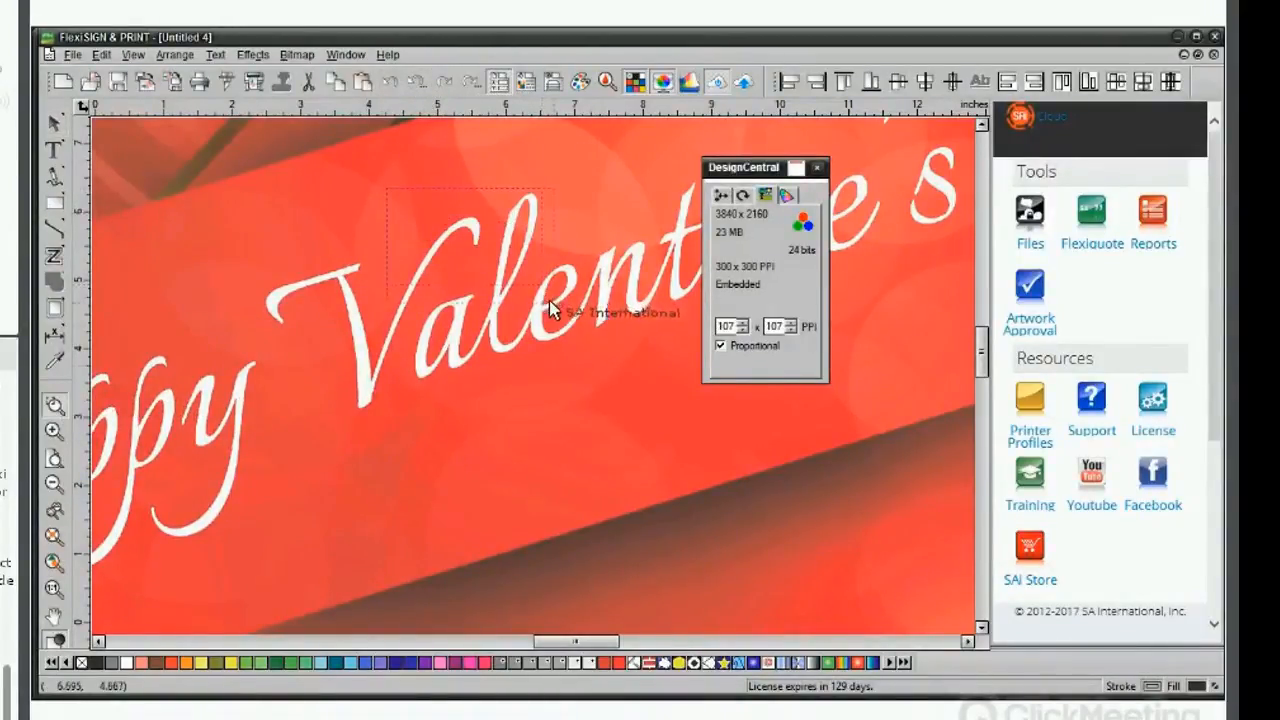
pyautogui.click(552, 310)
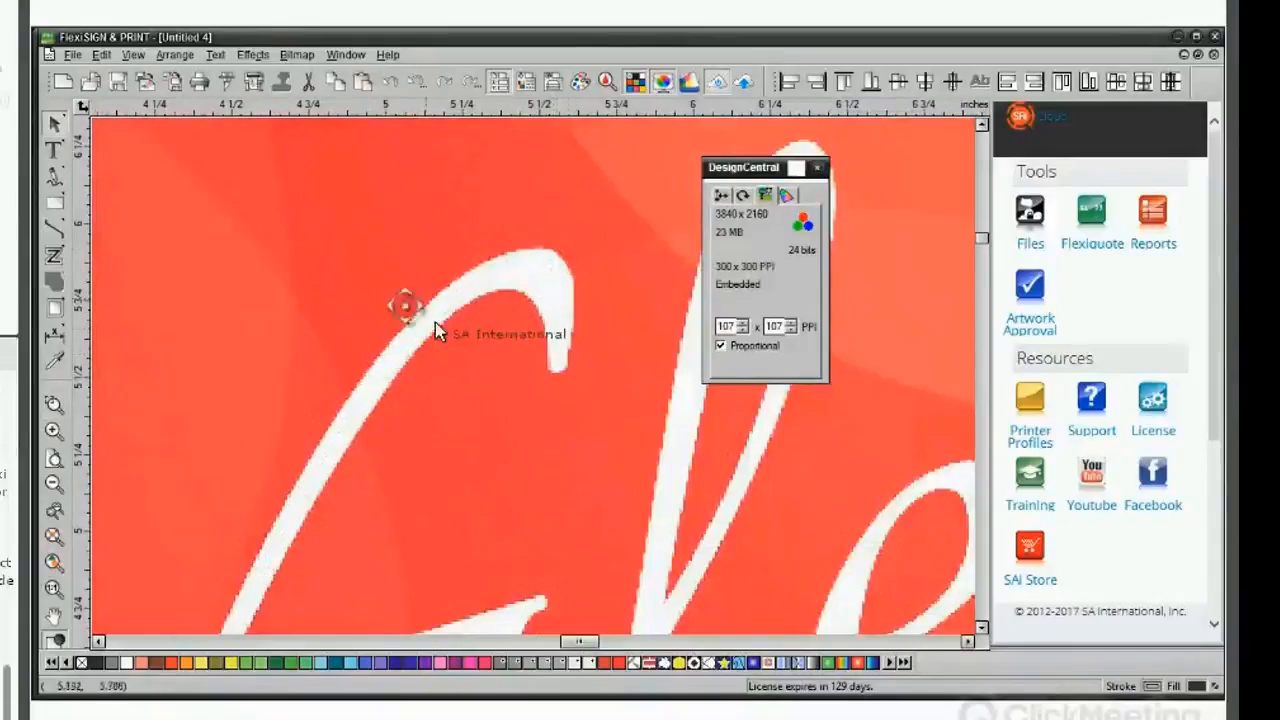
pyautogui.click(420, 81)
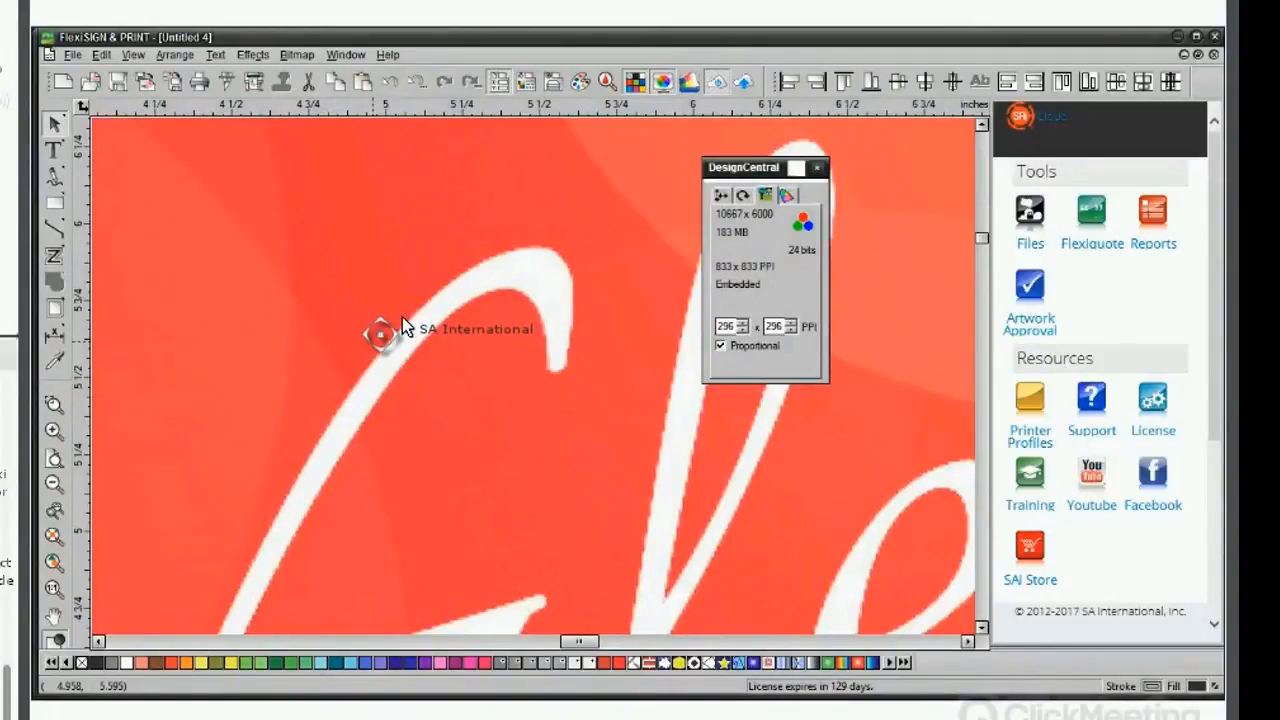
# Compare the original and resampled bitmap again at a wider view by undoing and restoring the resampling, ending with the whole image shown.
pyautogui.click(54, 588)
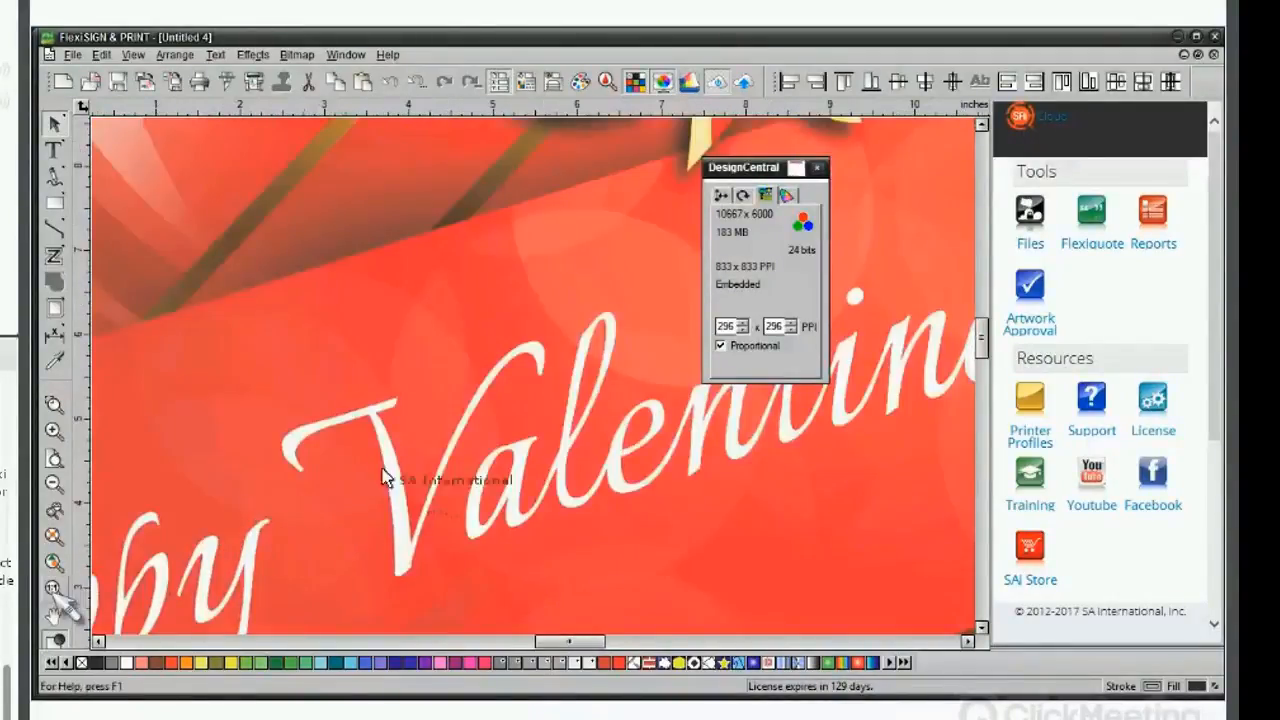
pyautogui.click(384, 79)
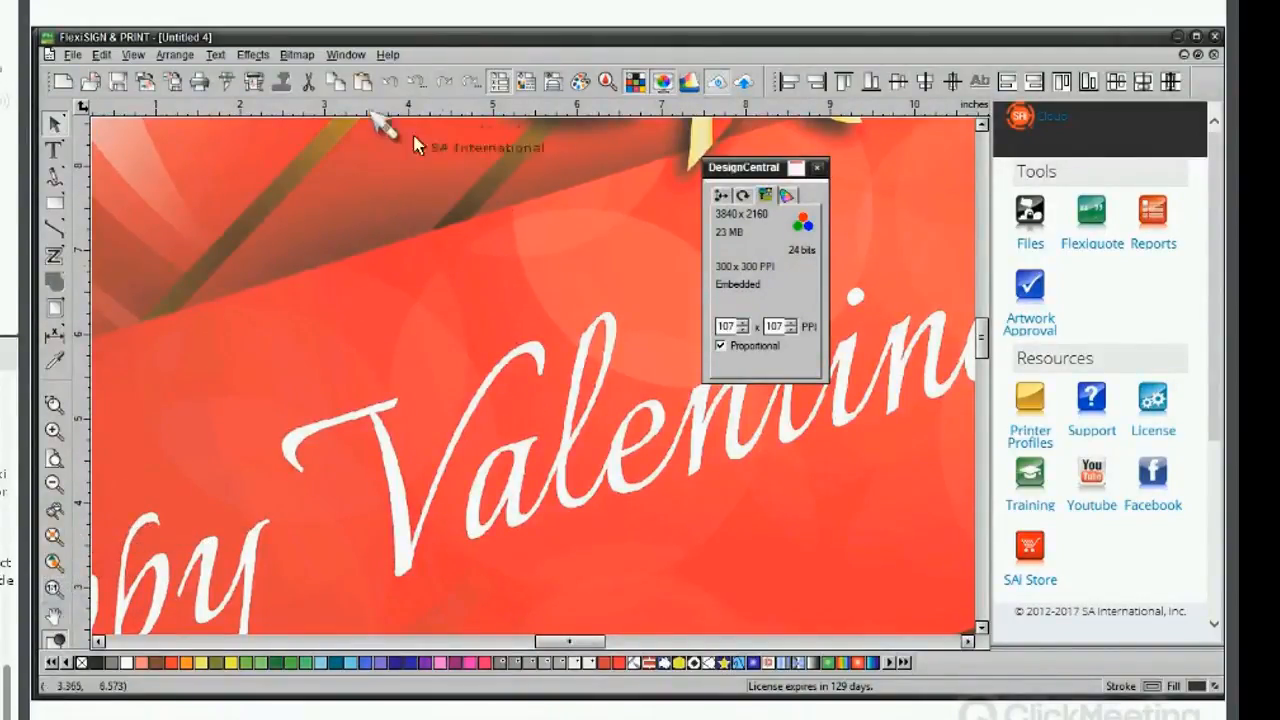
pyautogui.click(447, 87)
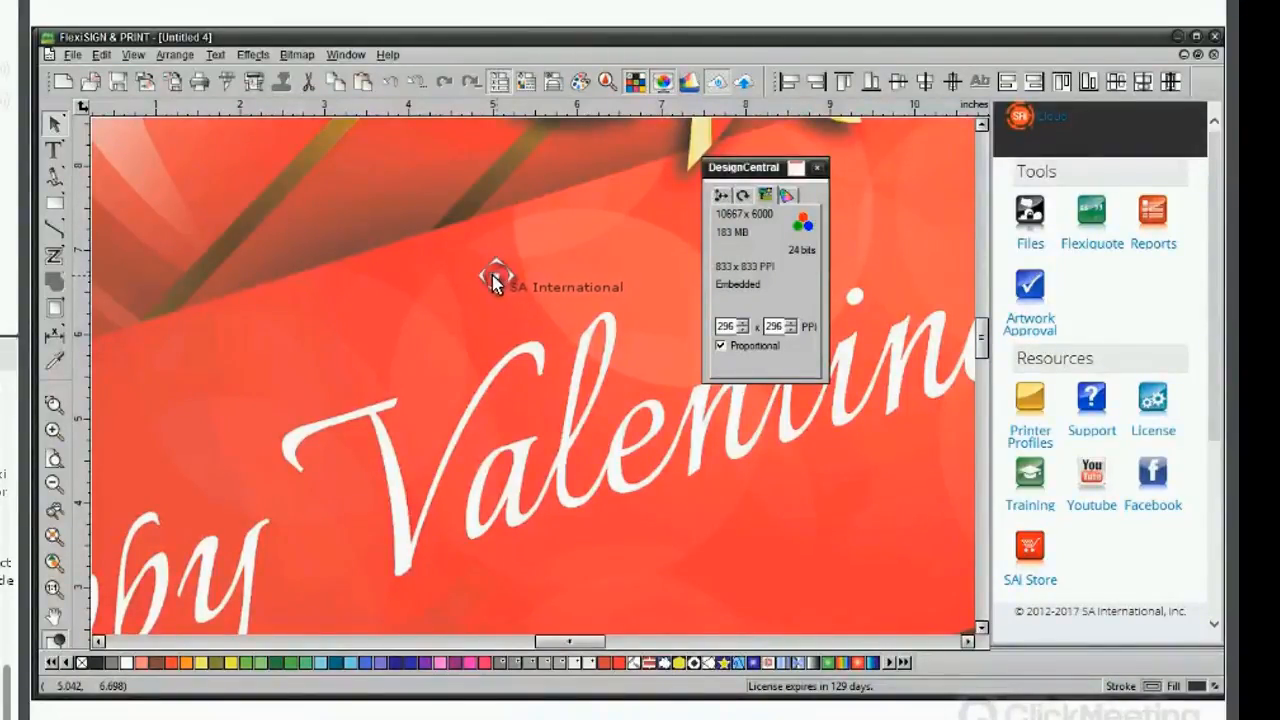
pyautogui.hotkey('ctrl', '0')
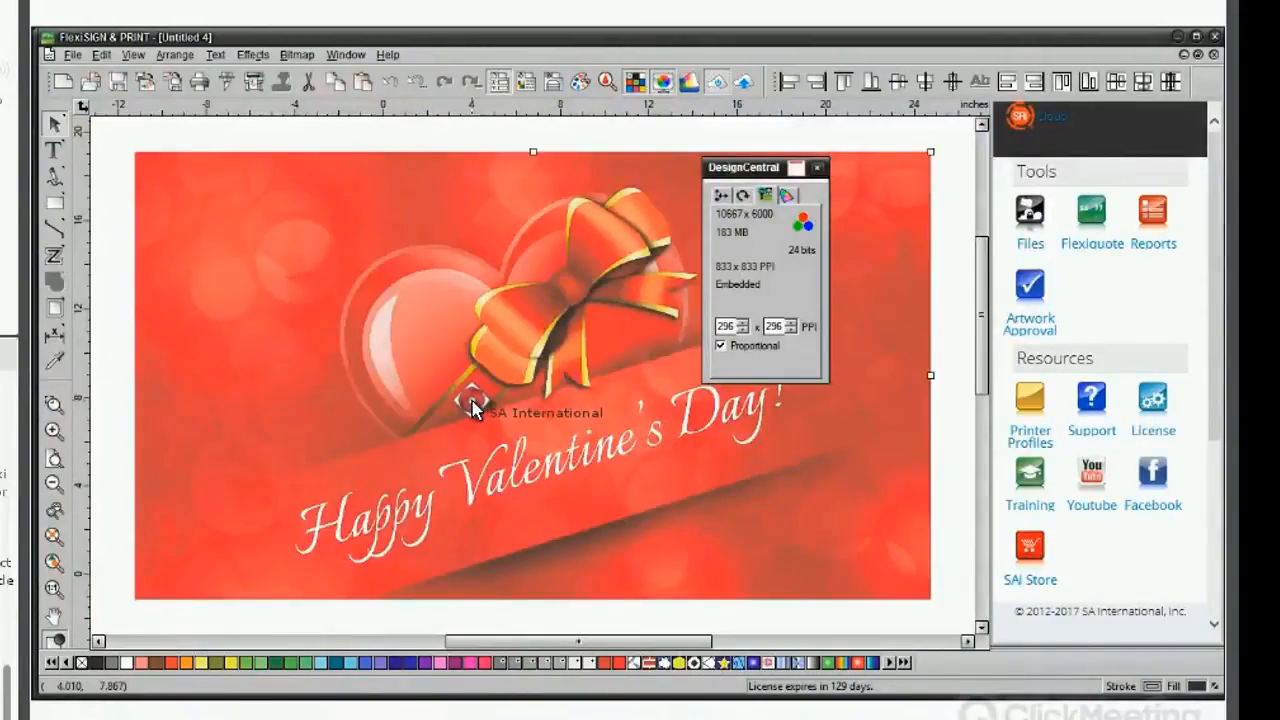